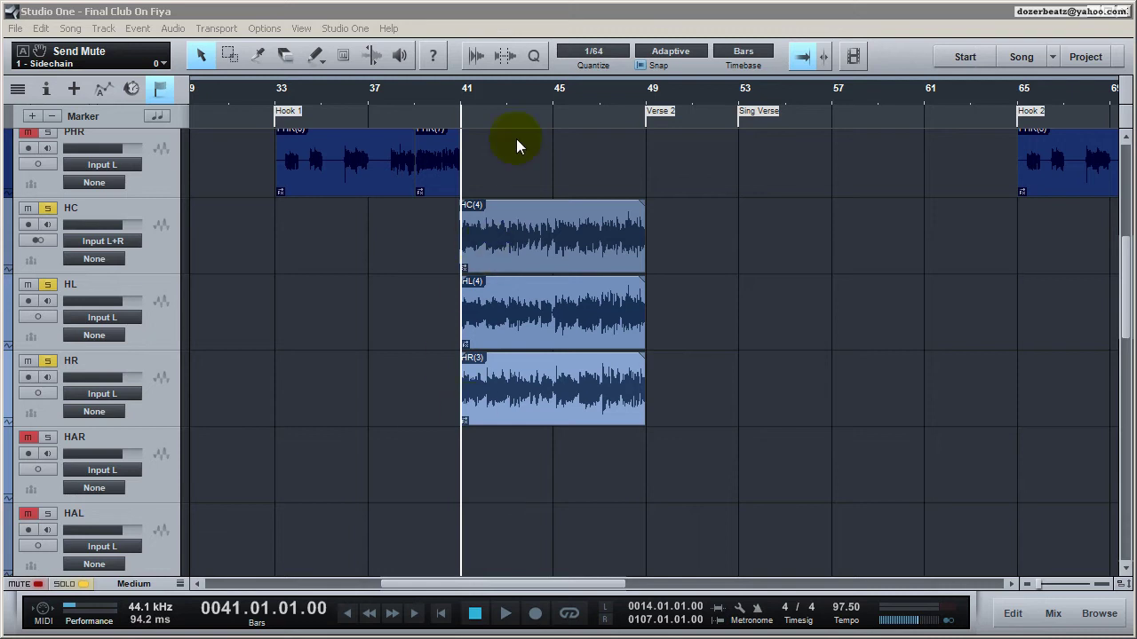
Step: Play the soloed HC, HL and HR vocals from bar 41 to bar 49, and select their three clips
key("space")
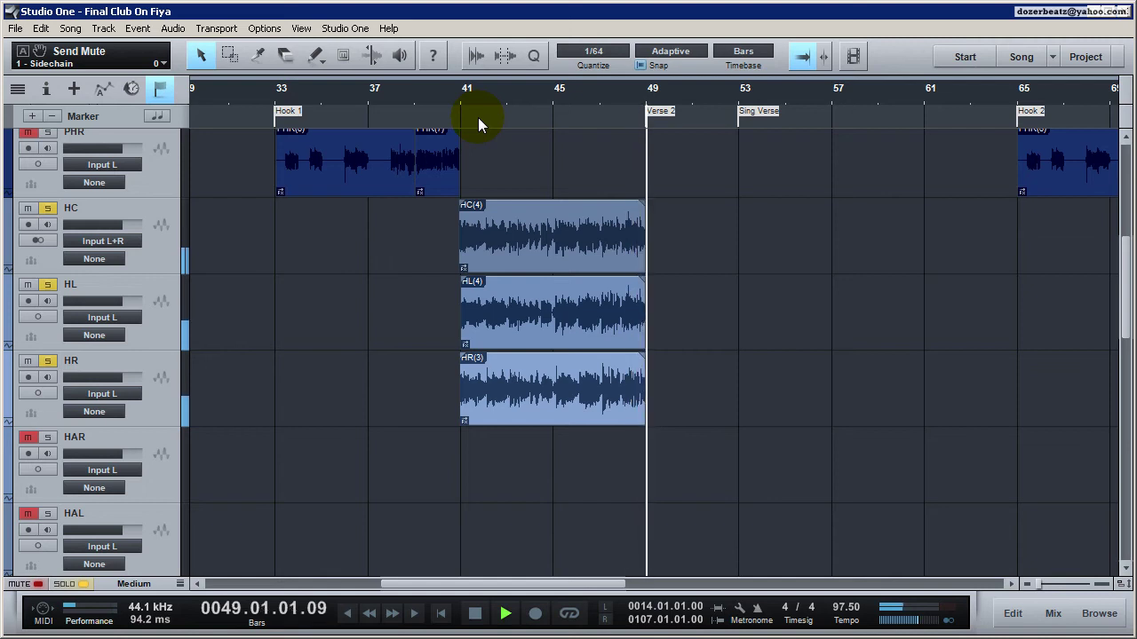
key("space")
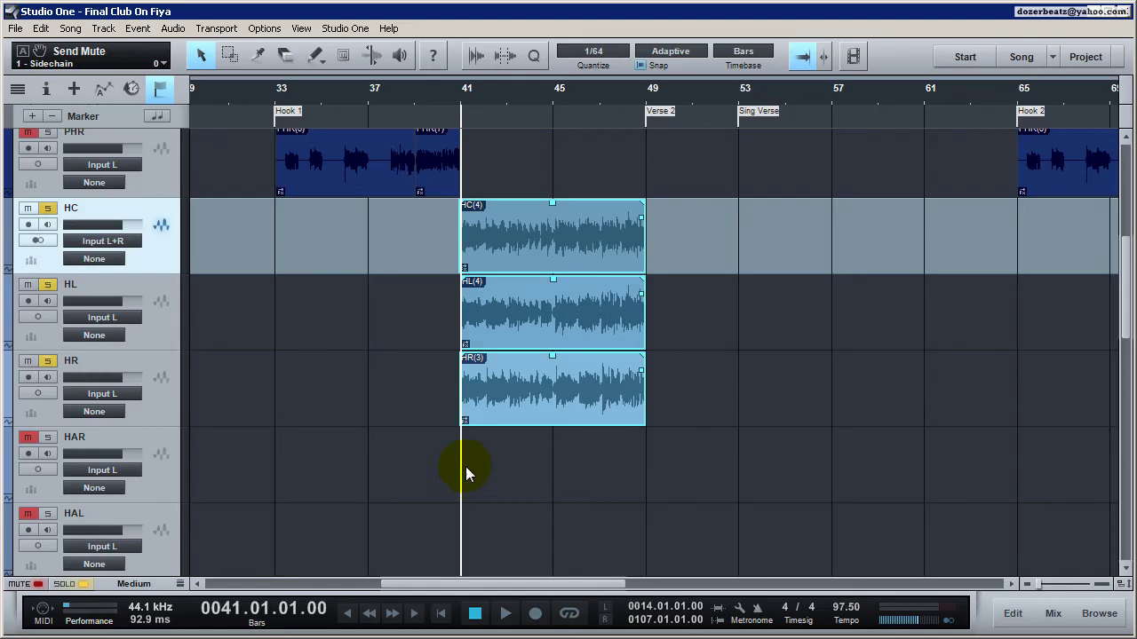
left_click_drag(673, 500, 486, 208)
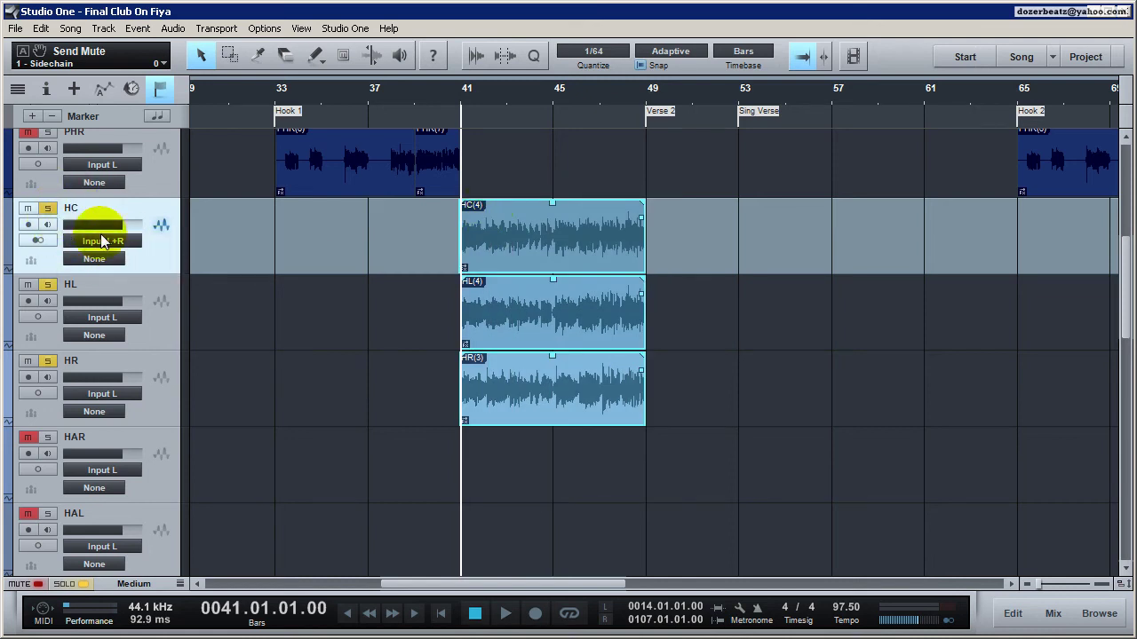
left_click(155, 317)
left_click(153, 376)
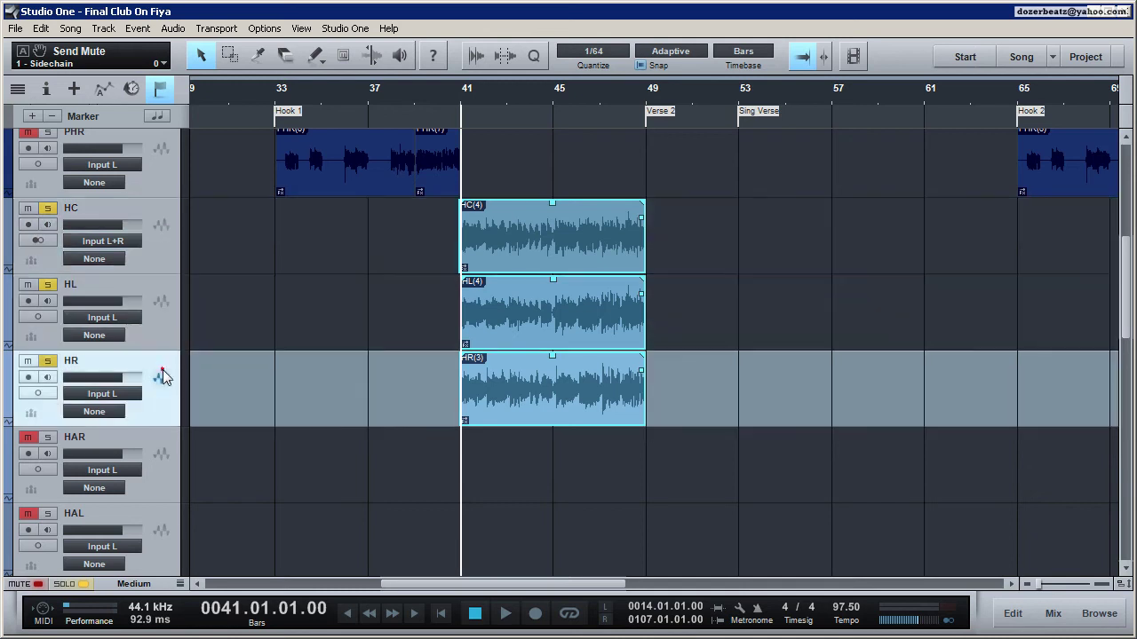
left_click(162, 377)
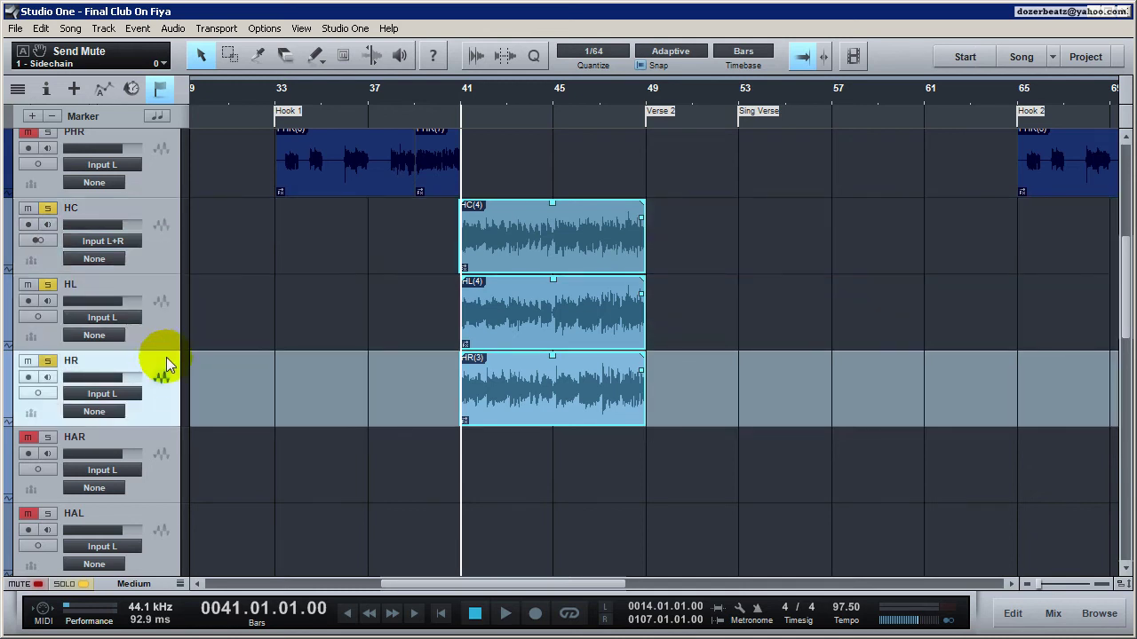
Step: Select the CLR bus channel in the mixer, play the hook briefly, and return to the track view
left_click(1052, 623)
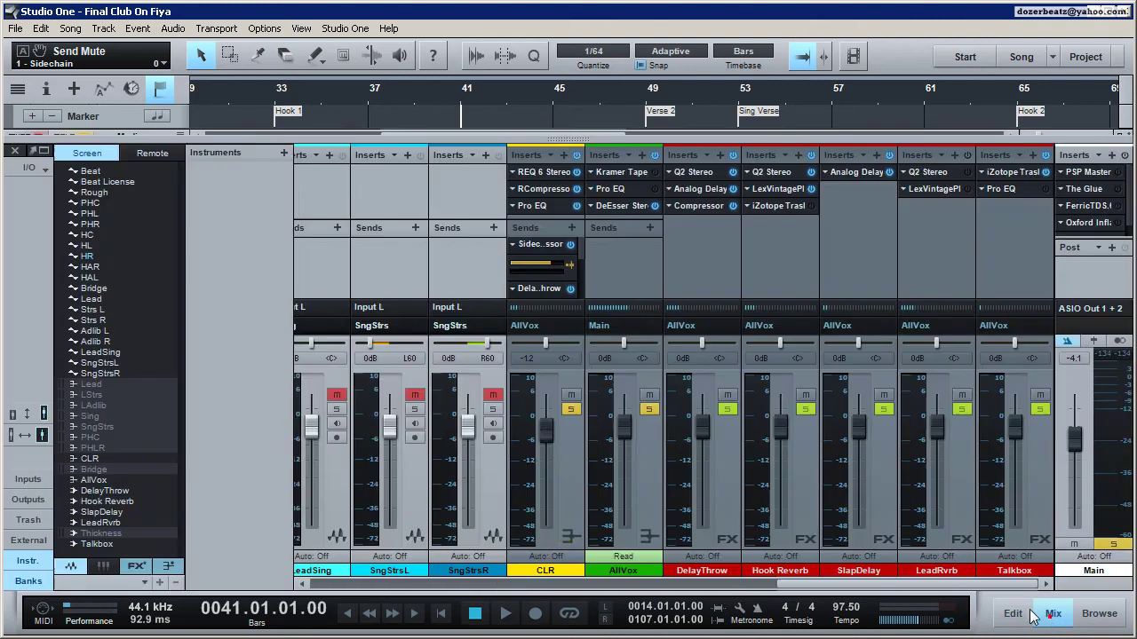
left_click(563, 502)
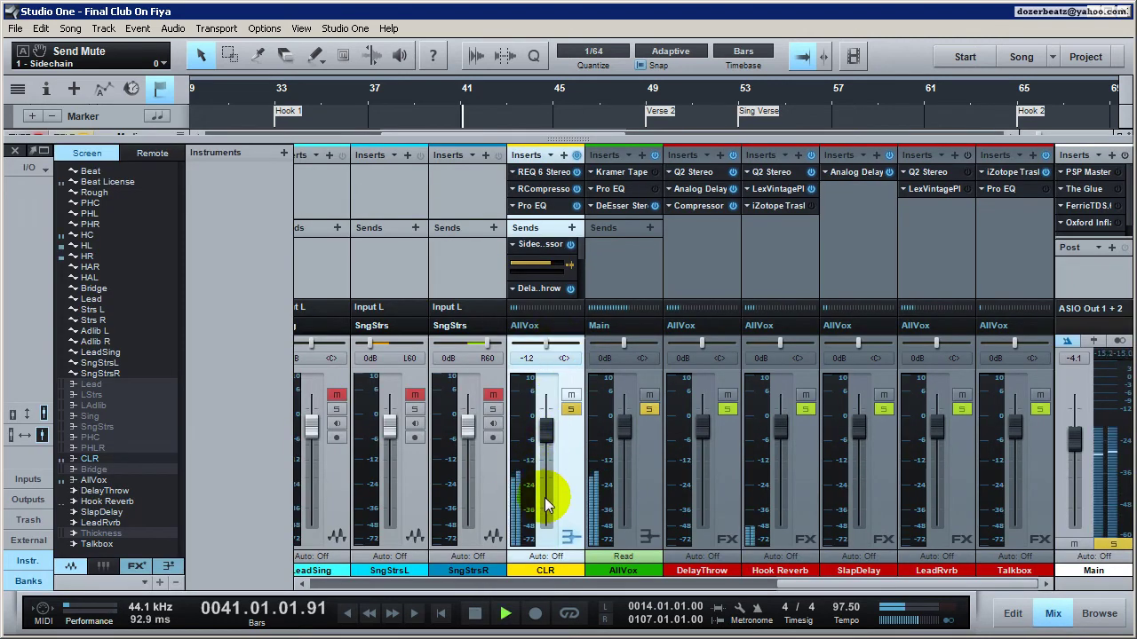
left_click(1052, 614)
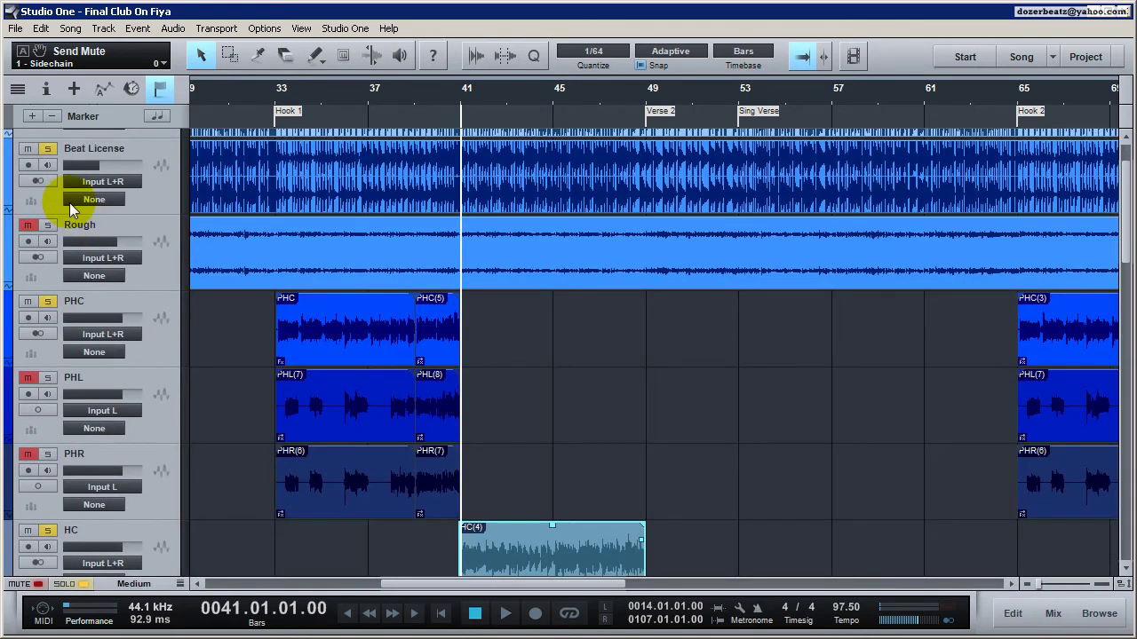
scroll(629, 399, "down", 6)
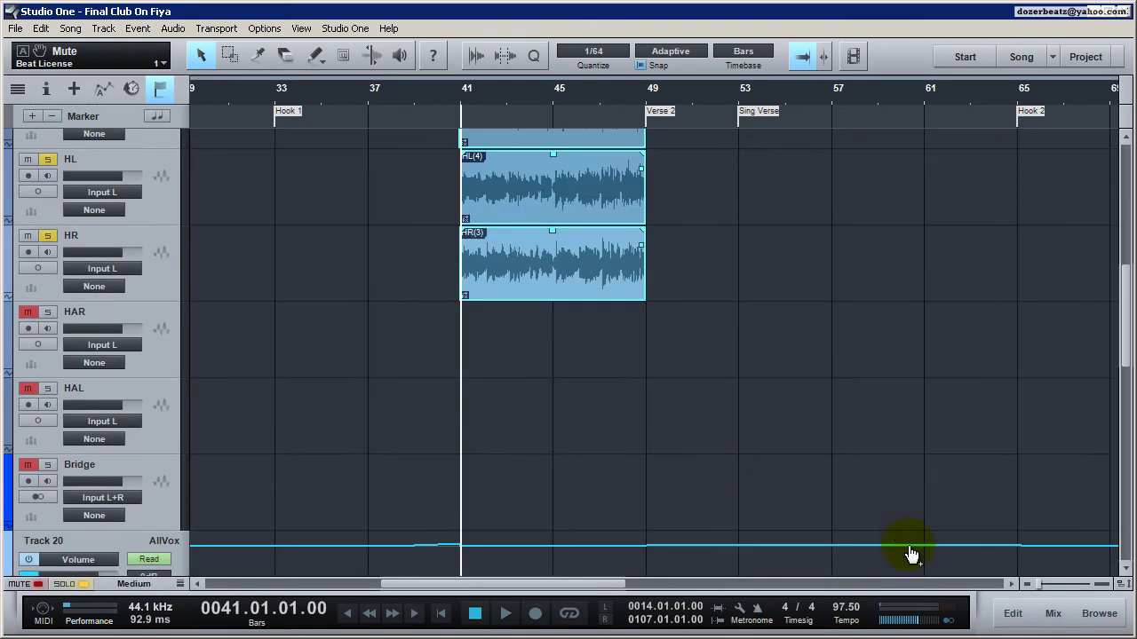
Step: Reopen the mixer and lower the Talkbox send level on the CLR channel to -oo
left_click(1052, 613)
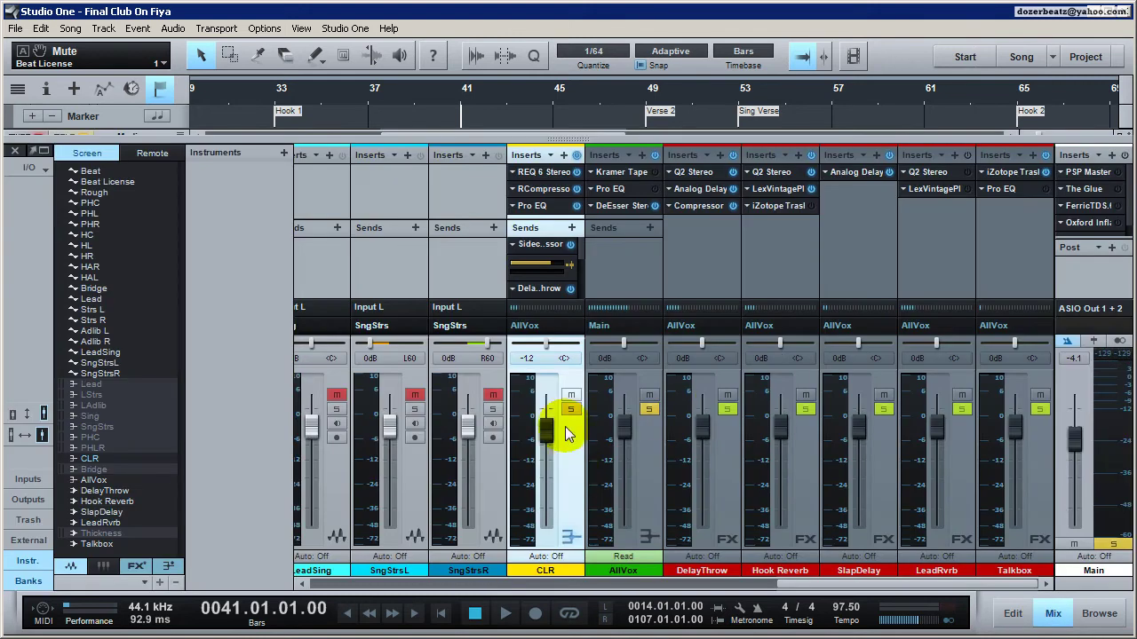
left_click(579, 259)
scroll(581, 275, "down", 2)
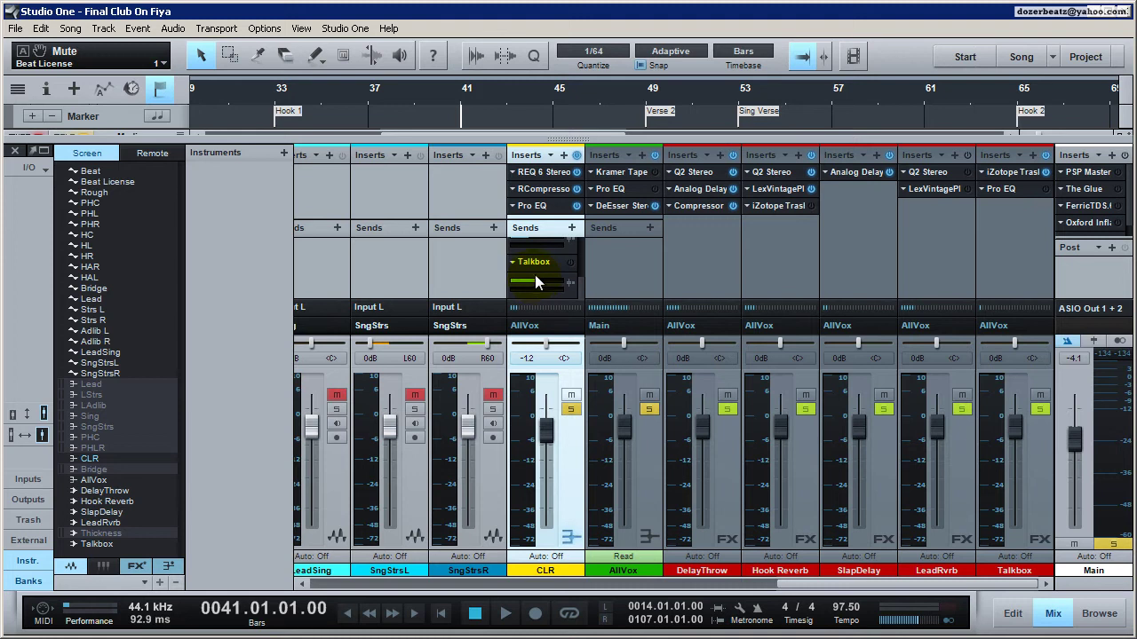
mouse_move(537, 283)
left_mouse_down()
mouse_move(508, 277)
mouse_move(519, 289)
left_mouse_up()
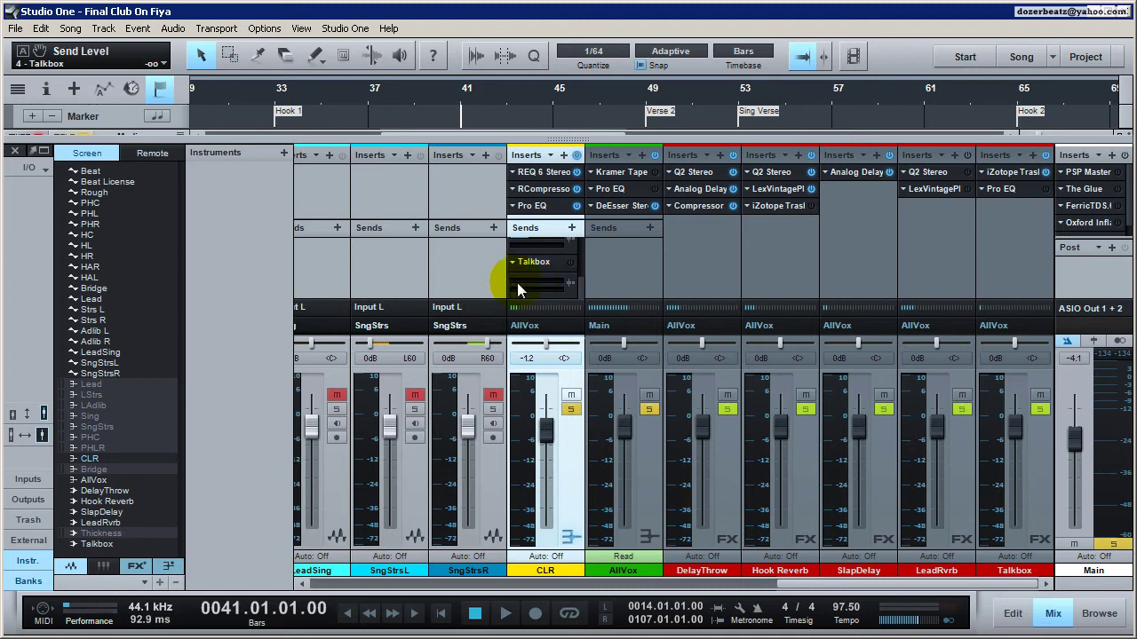
Step: Open iZotope Trash on the Talkbox FX channel and activate only its Box-Model module
left_click(1035, 524)
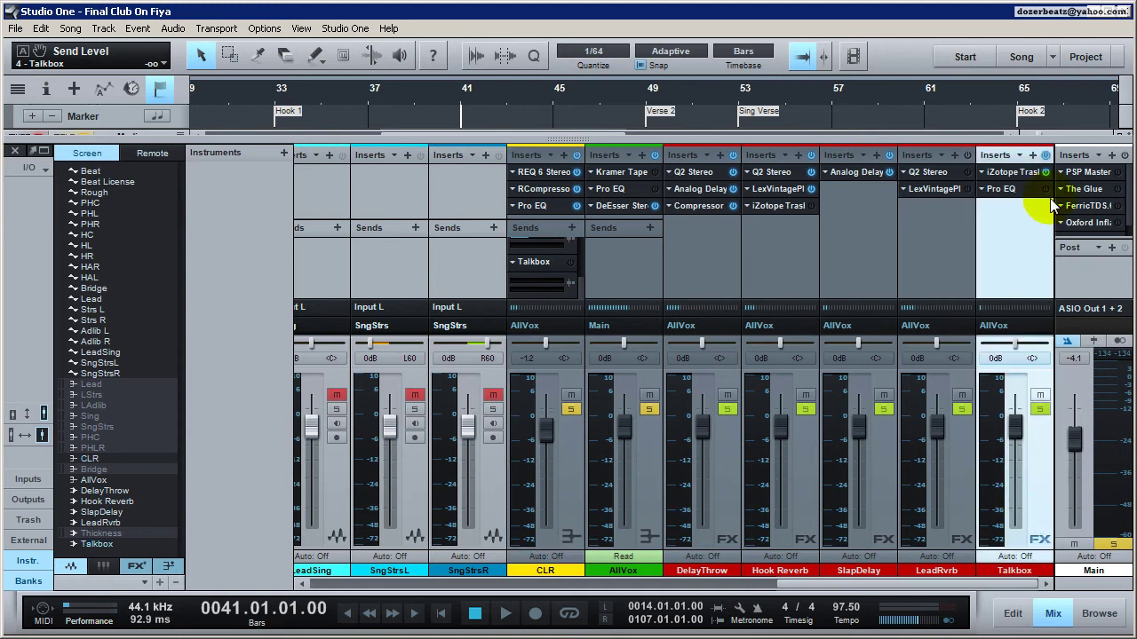
double_click(1010, 173)
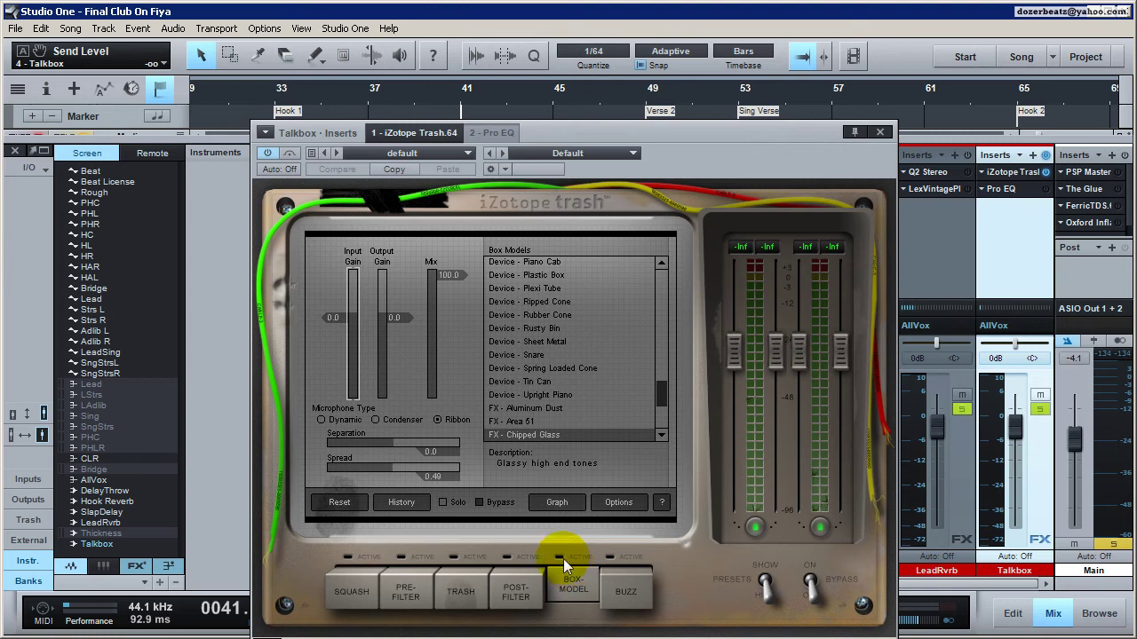
left_click(479, 502)
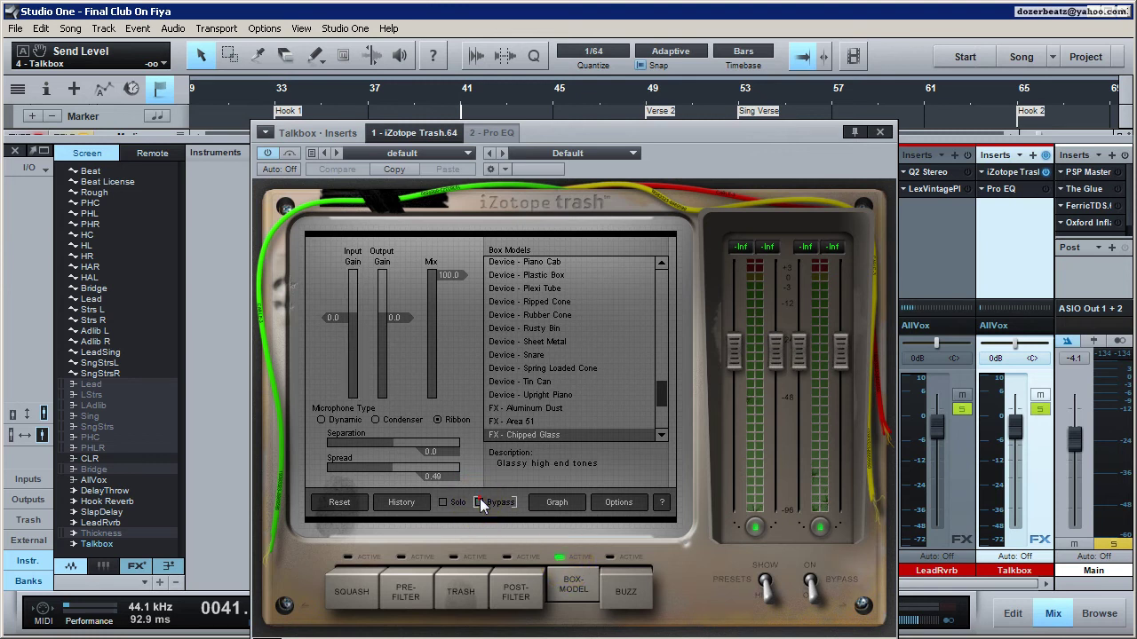
left_click(507, 557)
left_click(454, 557)
left_click(401, 557)
left_click(507, 557)
Step: Try the FX - Tin Gate box model and switch back to FX - Chipped Glass
left_click_drag(661, 397, 666, 424)
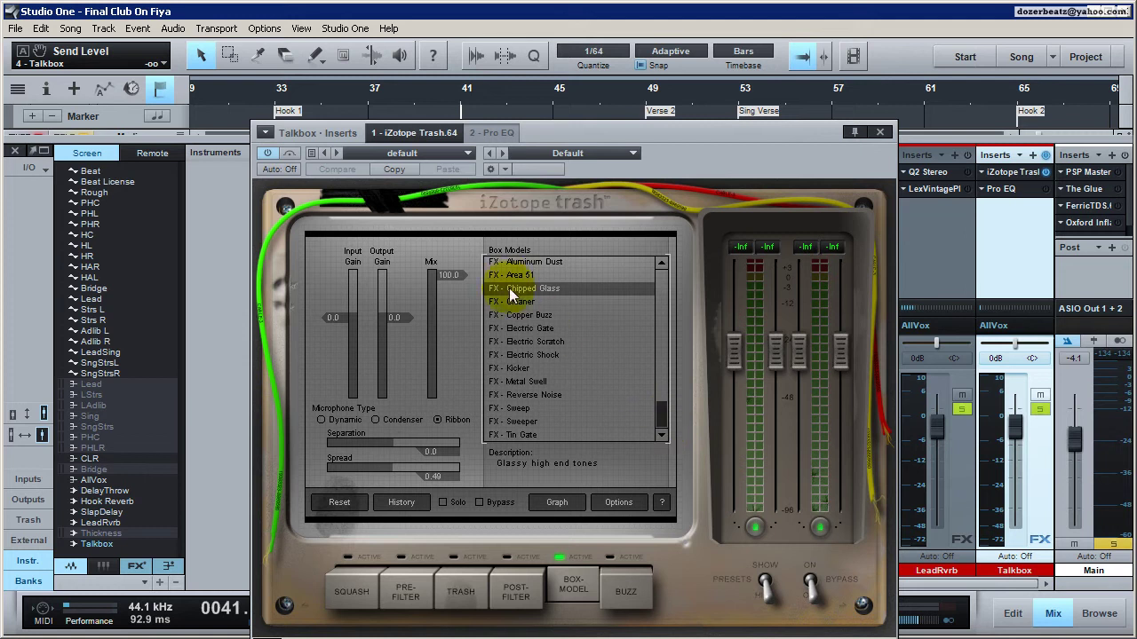
left_click(522, 435)
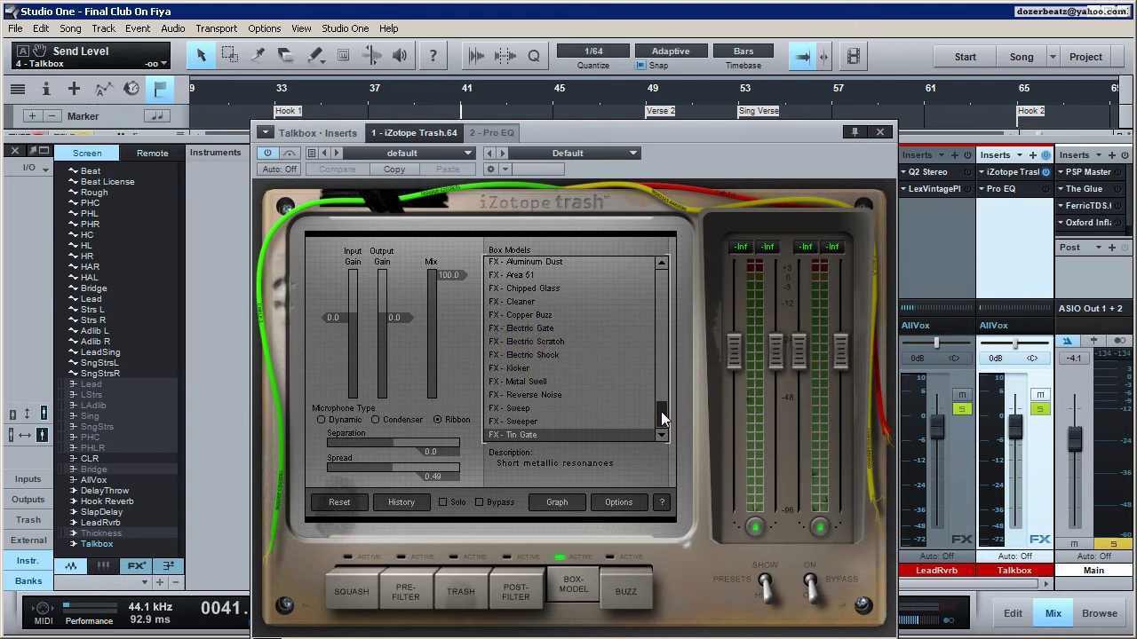
left_click_drag(661, 413, 660, 404)
left_click(547, 354)
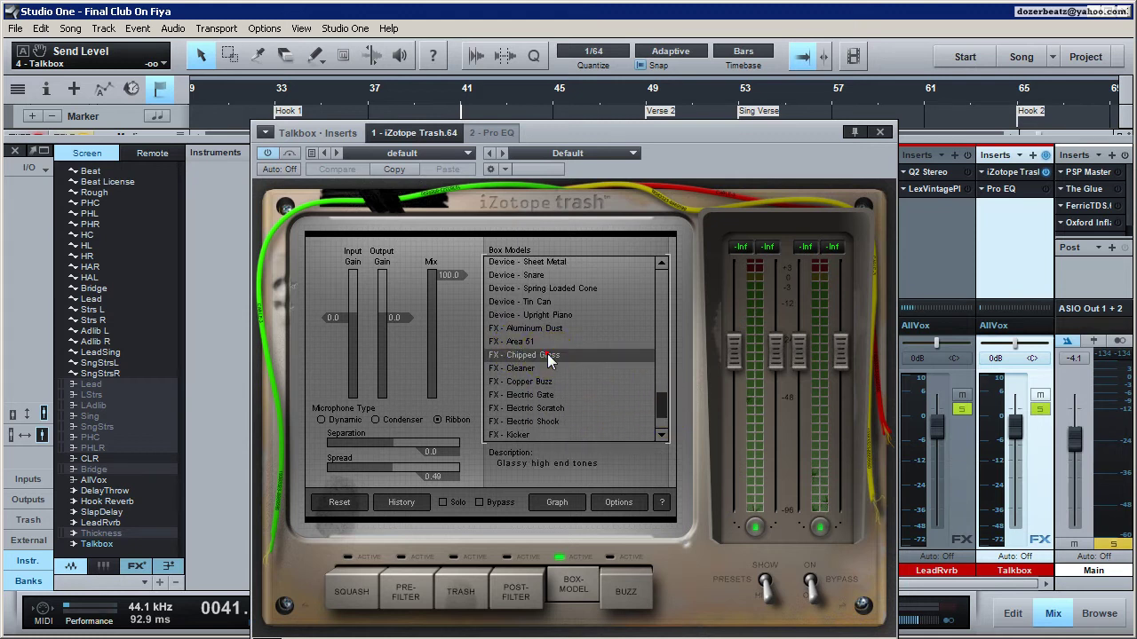
left_click_drag(661, 410, 662, 426)
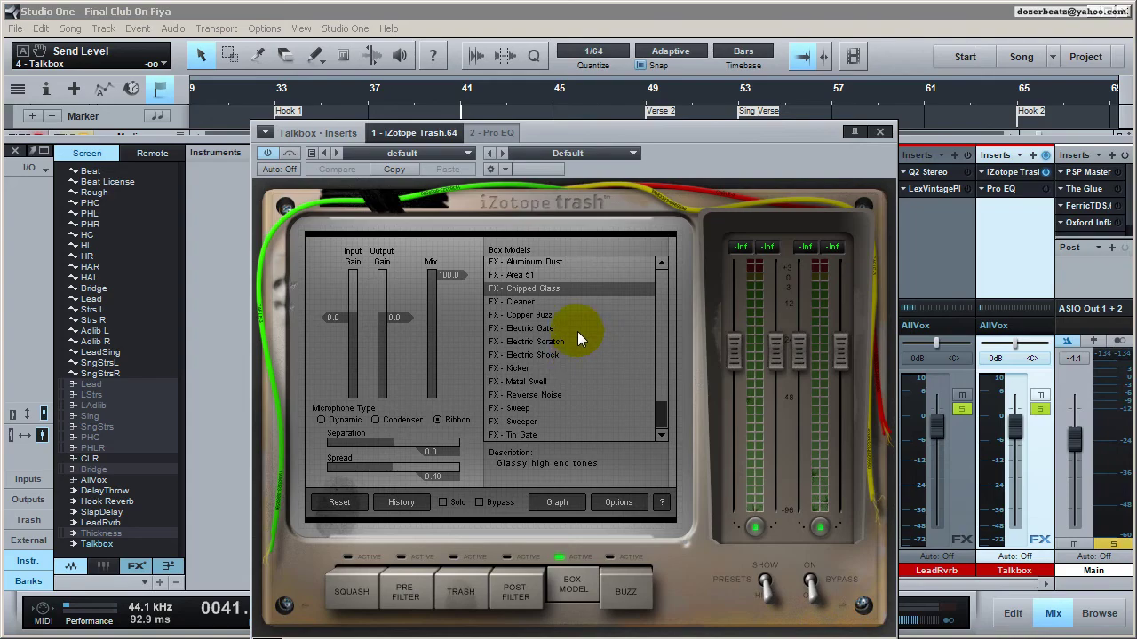
Step: Try a lower Box-Model mix and the other microphone types, returning to a mix of 100 and Ribbon
left_click_drag(440, 275, 438, 340)
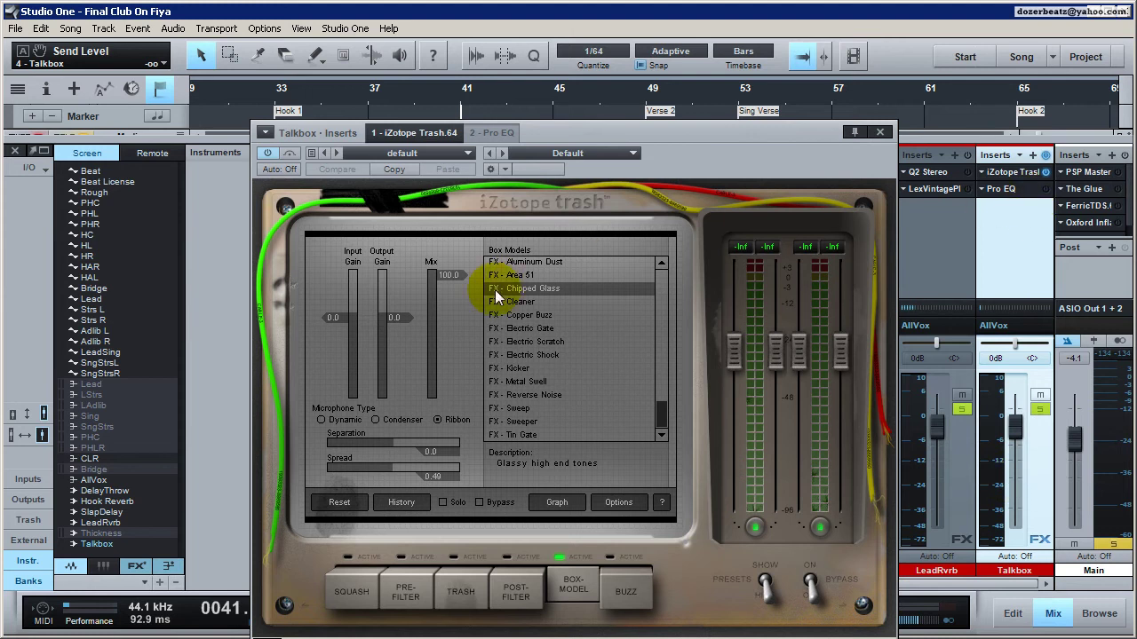
left_click_drag(434, 277, 438, 347)
left_click_drag(431, 367, 440, 266)
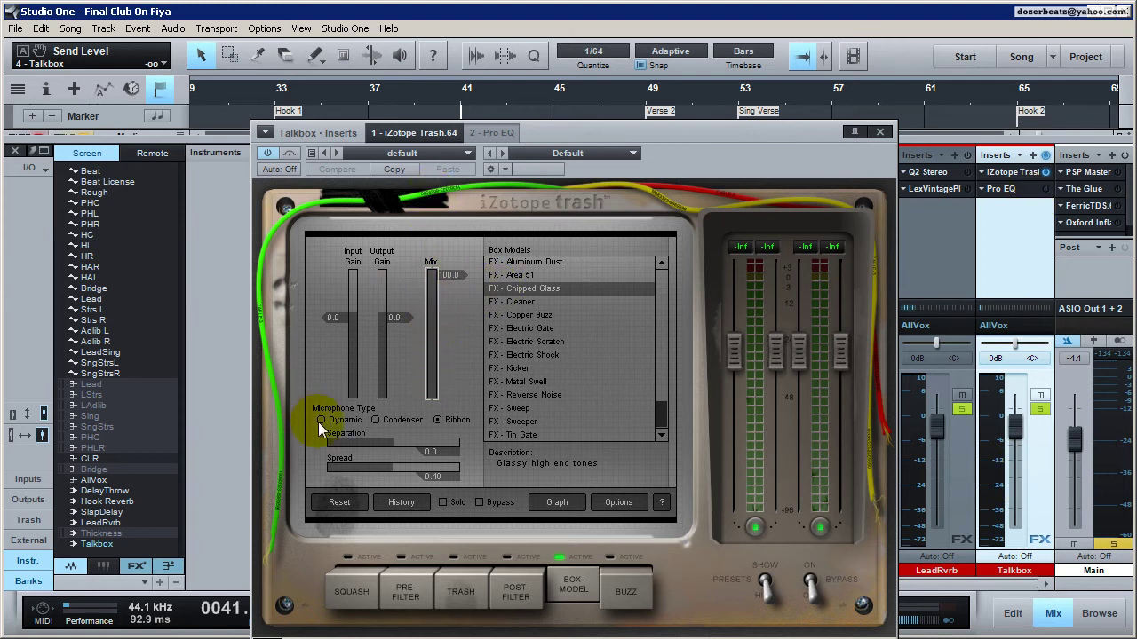
left_click(373, 419)
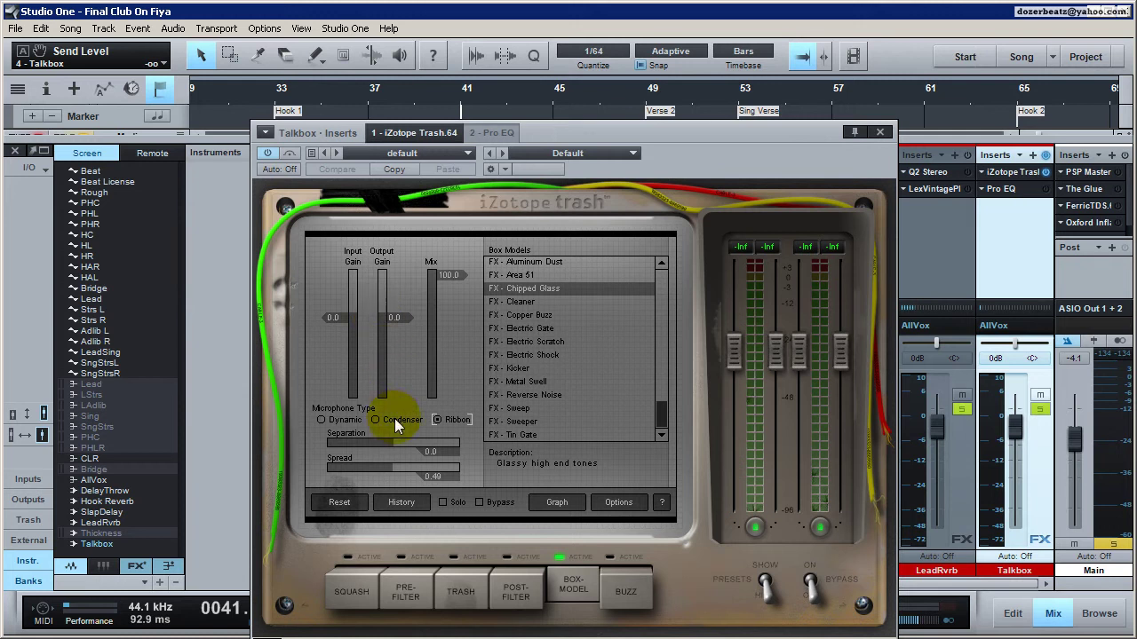
Step: Adjust the Box-Model's Separation and Spread amounts and close the Trash plug-in window
mouse_move(392, 441)
left_mouse_down()
mouse_move(363, 436)
mouse_move(377, 437)
left_mouse_up()
mouse_move(388, 443)
left_mouse_down()
mouse_move(368, 438)
mouse_move(395, 451)
left_mouse_up()
left_click(396, 473)
left_click(391, 471)
left_click_drag(429, 477, 406, 468)
left_click(387, 445)
left_click_drag(392, 449, 391, 448)
left_click_drag(423, 448, 392, 445)
left_click(406, 470)
left_click(402, 442)
left_click(395, 444)
left_click(397, 468)
left_click(879, 131)
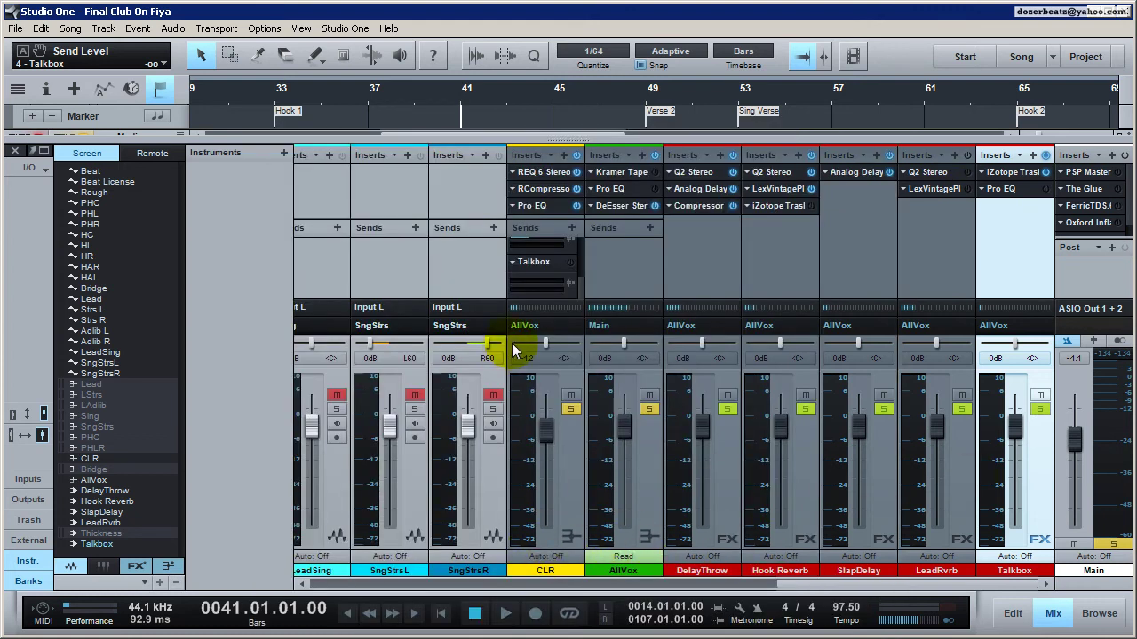
Step: Remove the existing Talkbox send from the CLR channel and add a new send to Talkbox
left_click(579, 281)
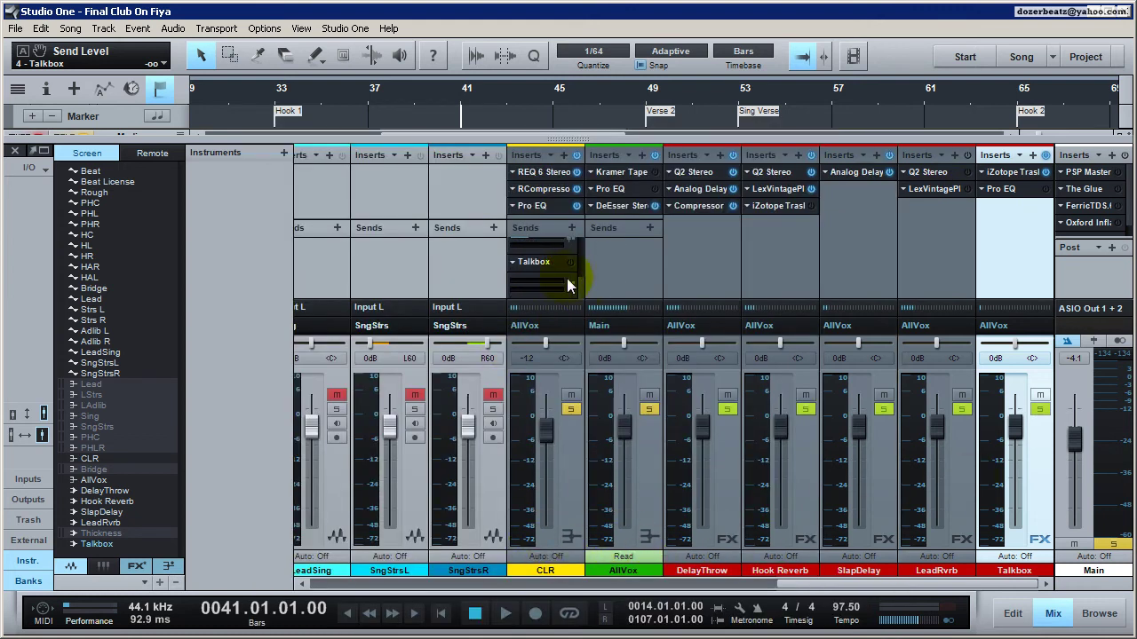
right_click(552, 274)
left_click(549, 401)
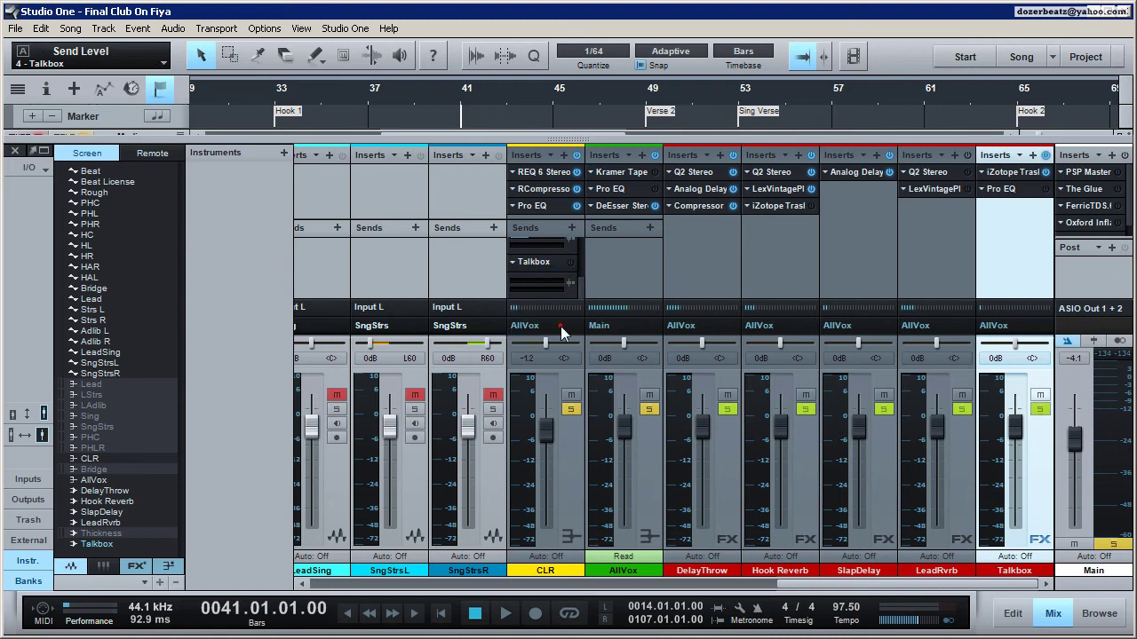
left_click(571, 229)
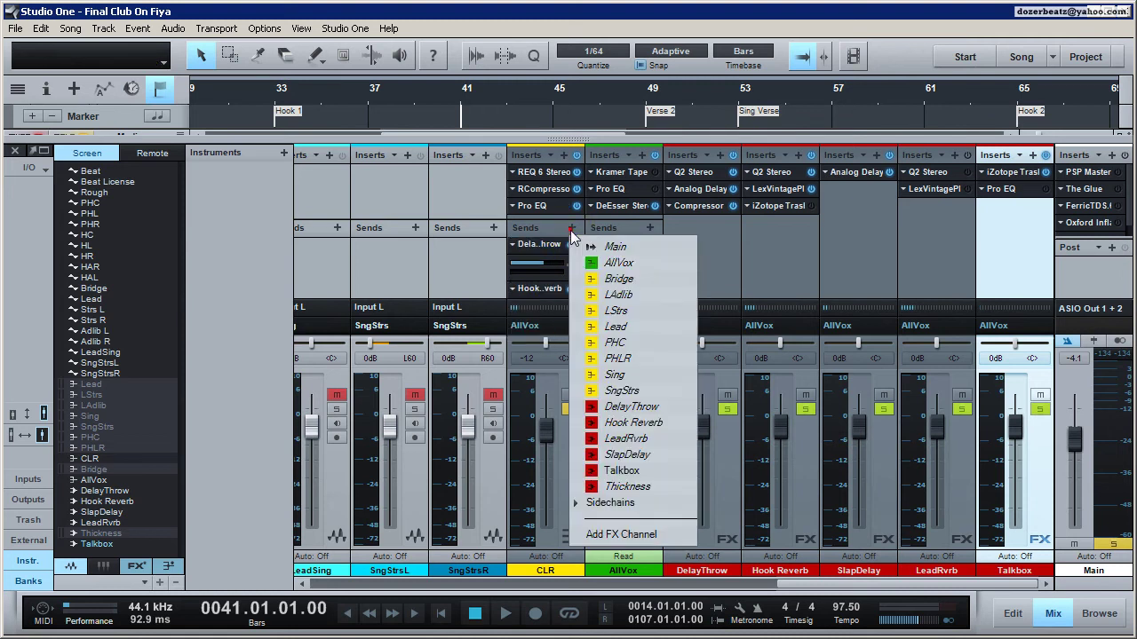
left_click(618, 470)
left_click_drag(582, 256, 577, 295)
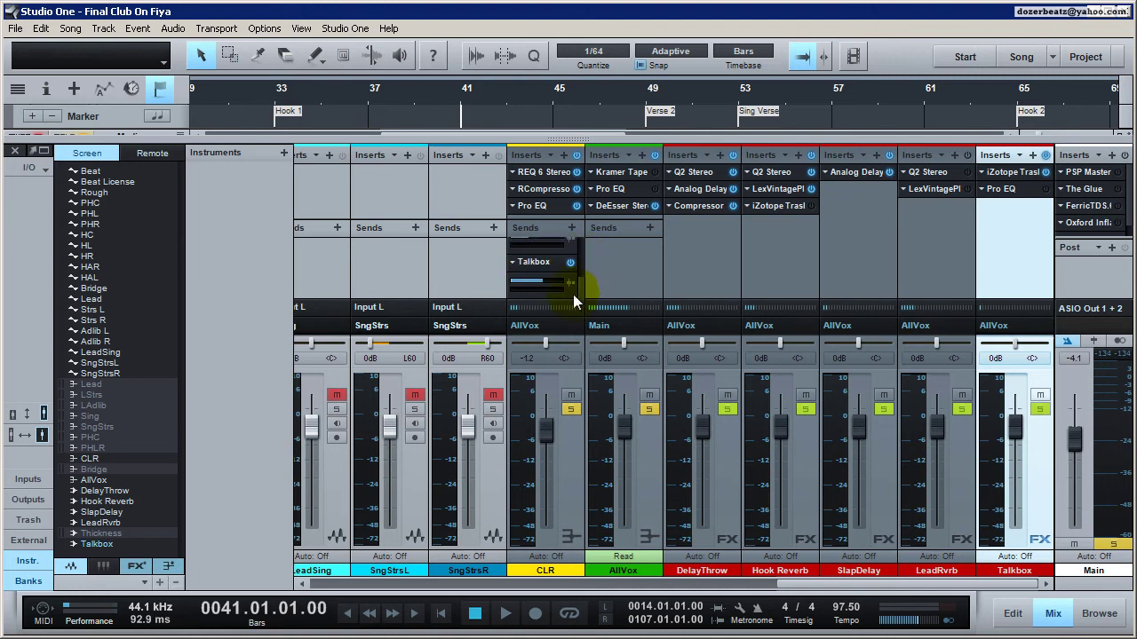
Step: Lower the new Talkbox send to -oo and play the hook from bar 41 without the effect
left_click_drag(579, 284, 508, 277)
left_click(570, 287)
key("space")
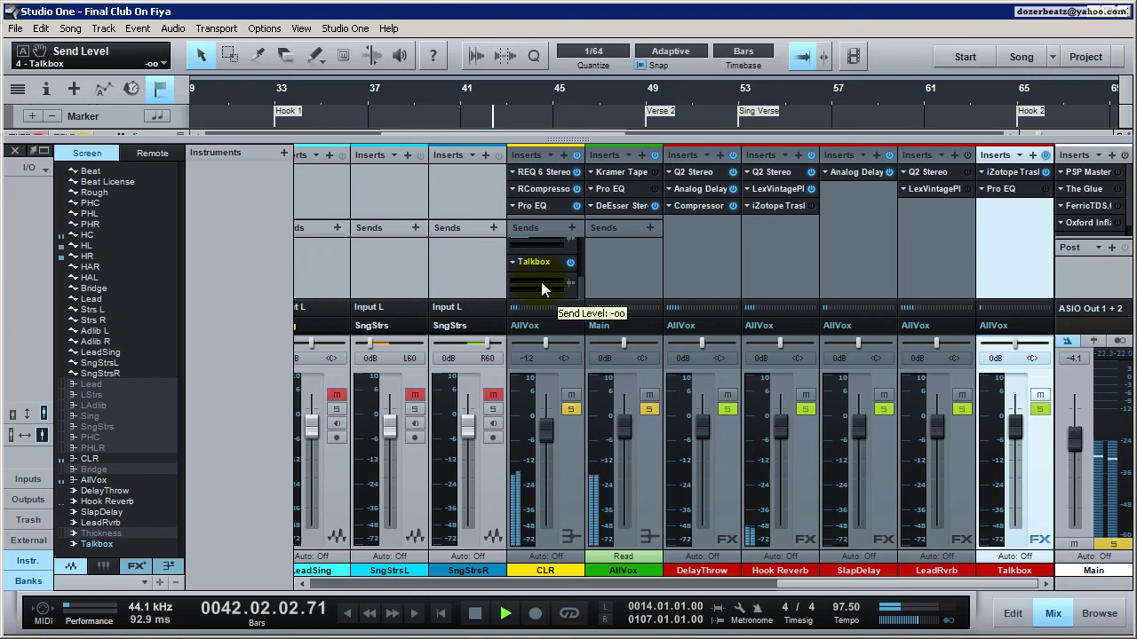
key("space")
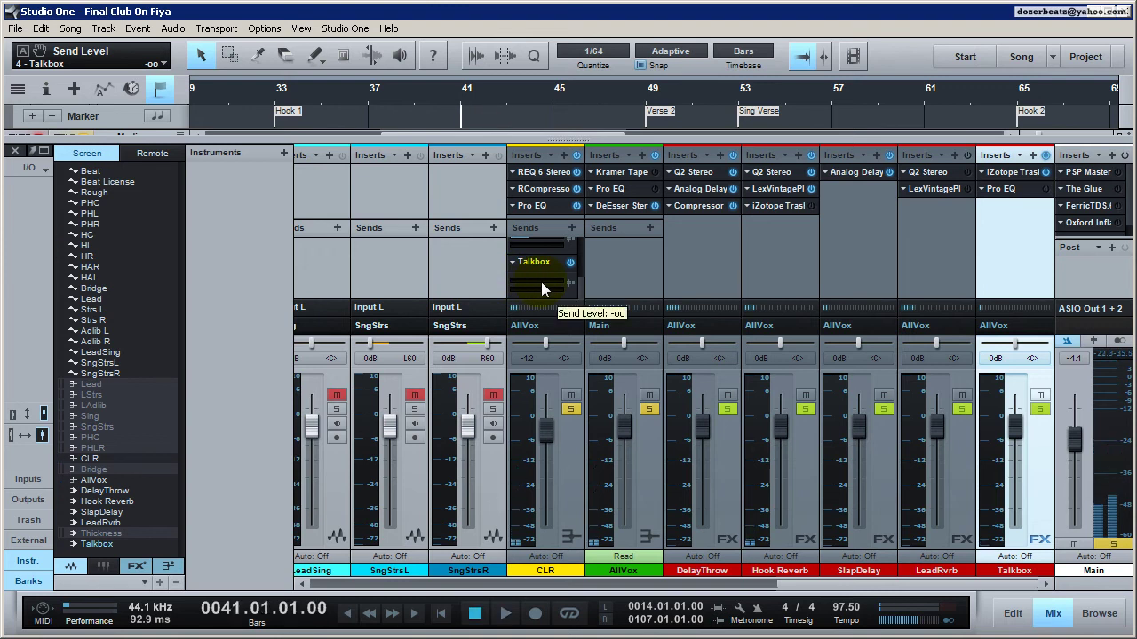
Step: Set the CLR channel's Talkbox send level to +1.0 while auditioning the hook from bar 41
mouse_move(538, 281)
left_mouse_down()
mouse_move(518, 282)
mouse_move(553, 290)
mouse_move(551, 281)
left_mouse_up()
key("space")
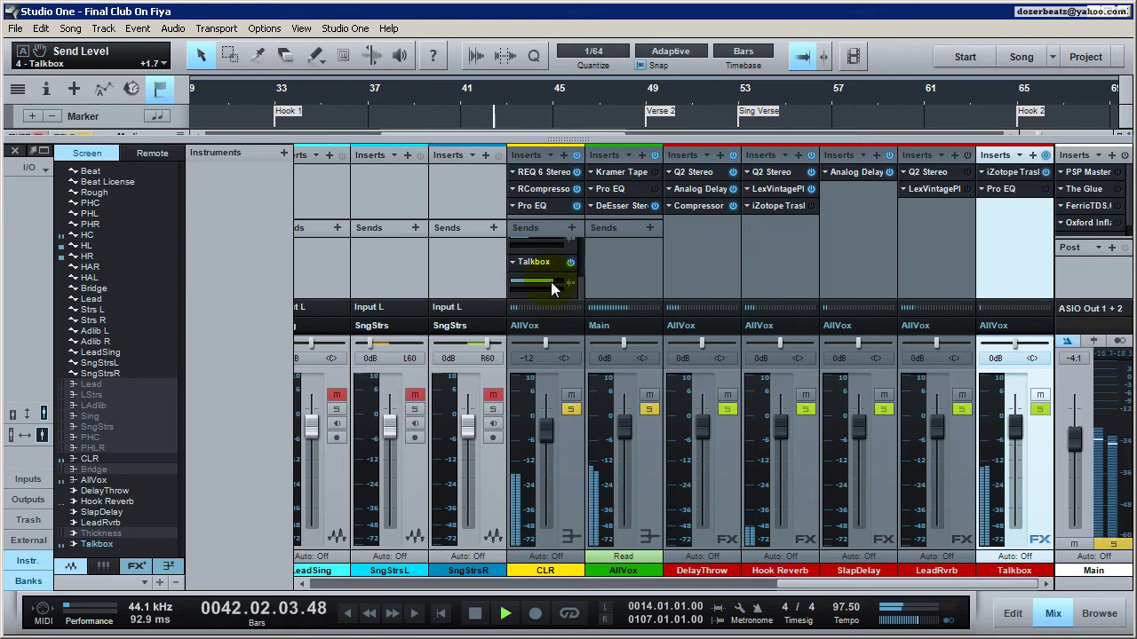
key("space")
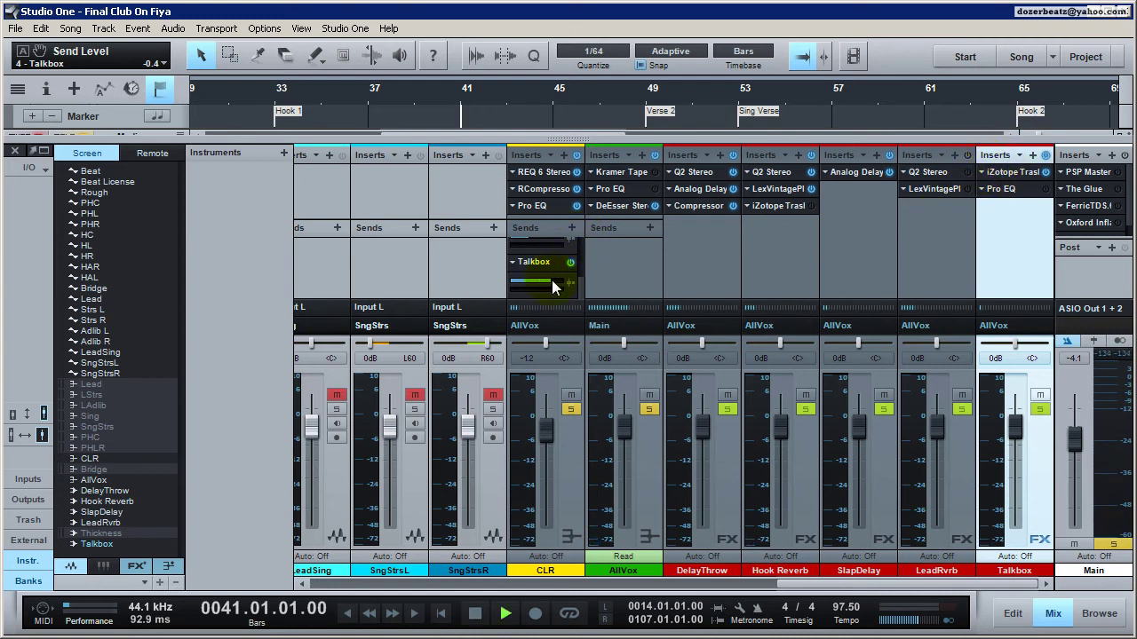
key("space")
left_click_drag(550, 282, 552, 283)
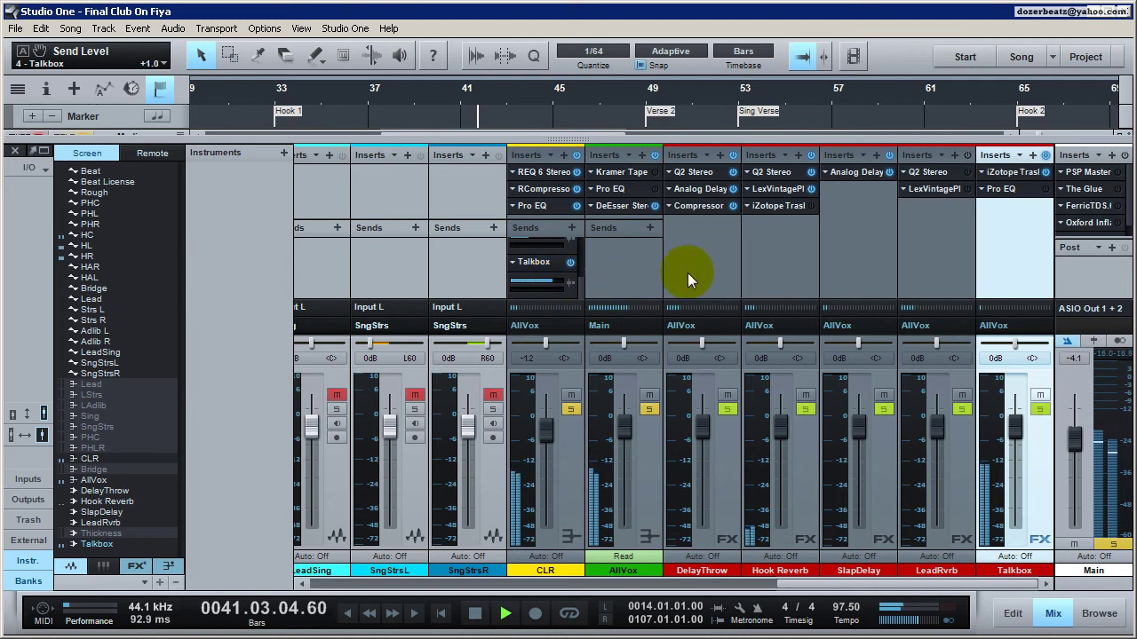
key("space")
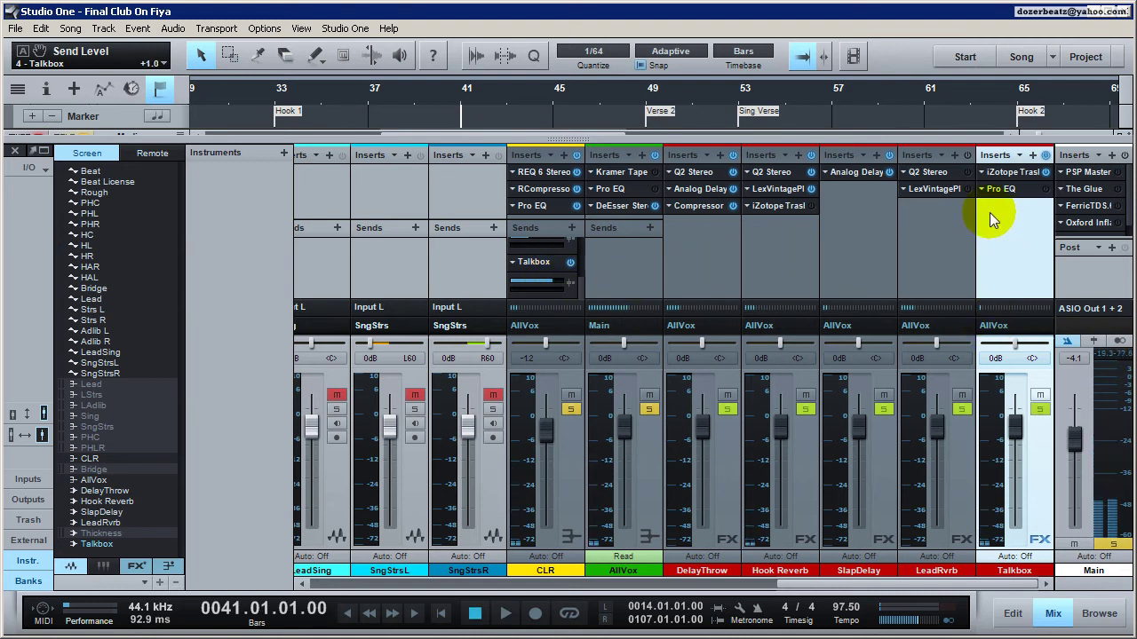
Step: Close the mixer, select the three hook vocal clips in the arrangement, and select the HC track
left_click(1049, 617)
left_click_drag(654, 376, 524, 133)
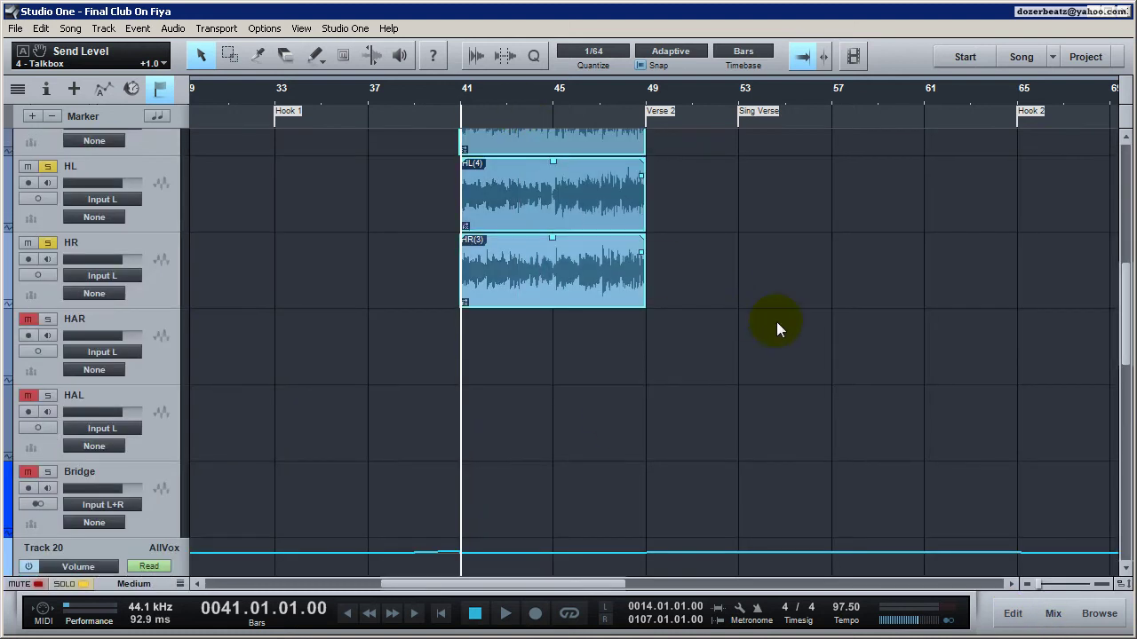
scroll(762, 325, "up", 2)
left_click(159, 256)
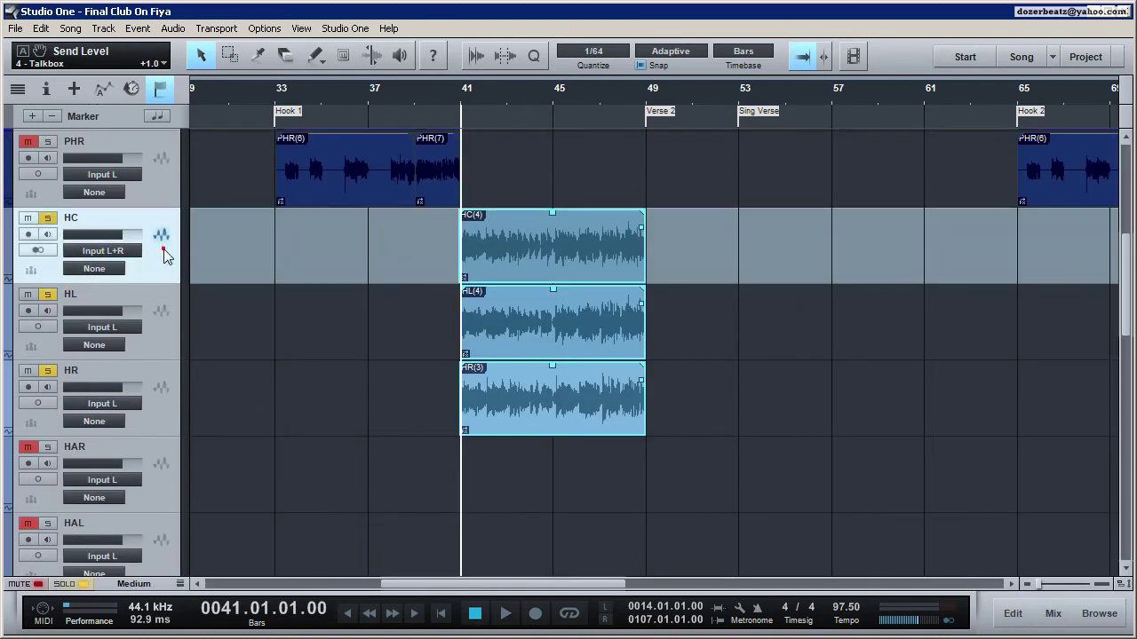
Step: Select the HL and HR hook vocal tracks in turn
left_click(163, 321)
left_click(162, 313)
left_click(159, 378)
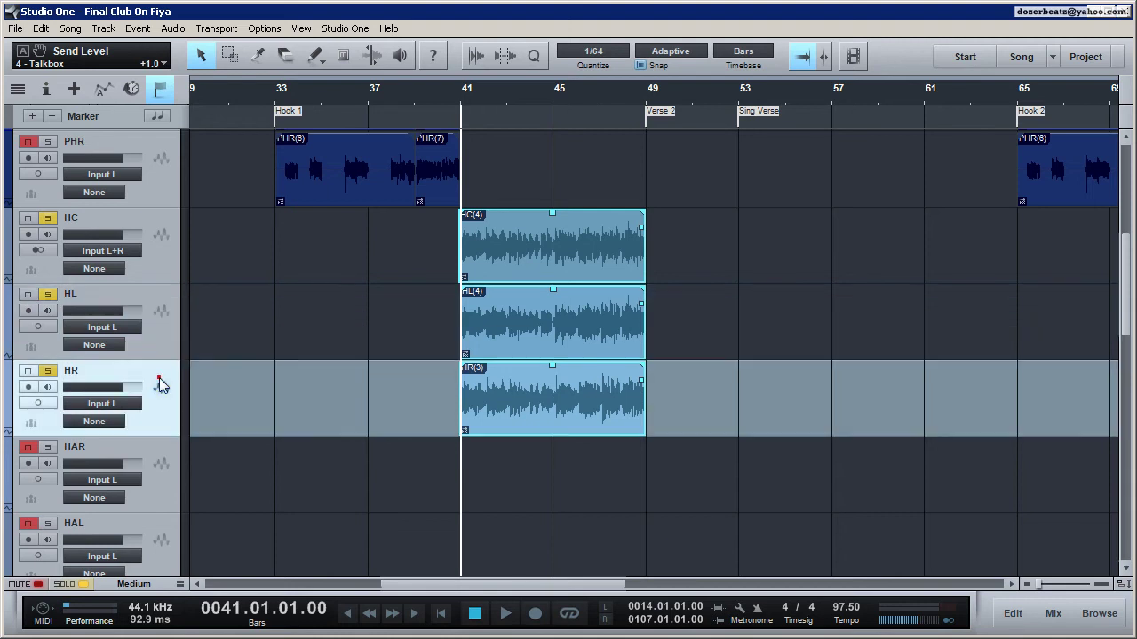
Step: Show the mixer, open the Talkbox channel's iZotope Trash insert, and audition the hook from bar 41
left_click(1051, 616)
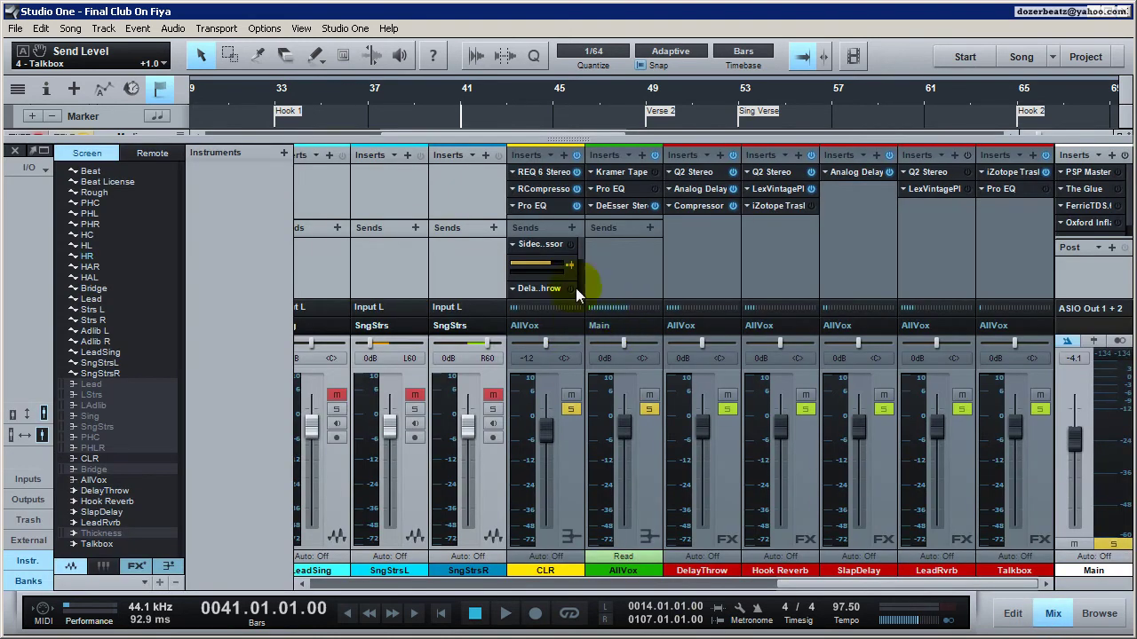
scroll(586, 283, "down", 3)
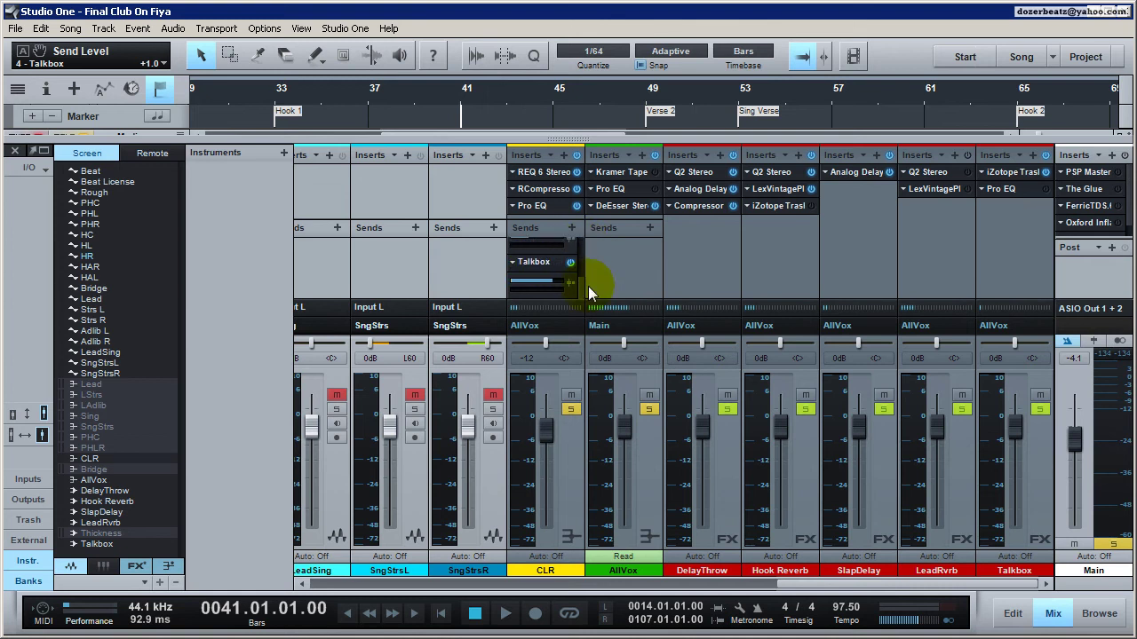
left_click(1006, 173)
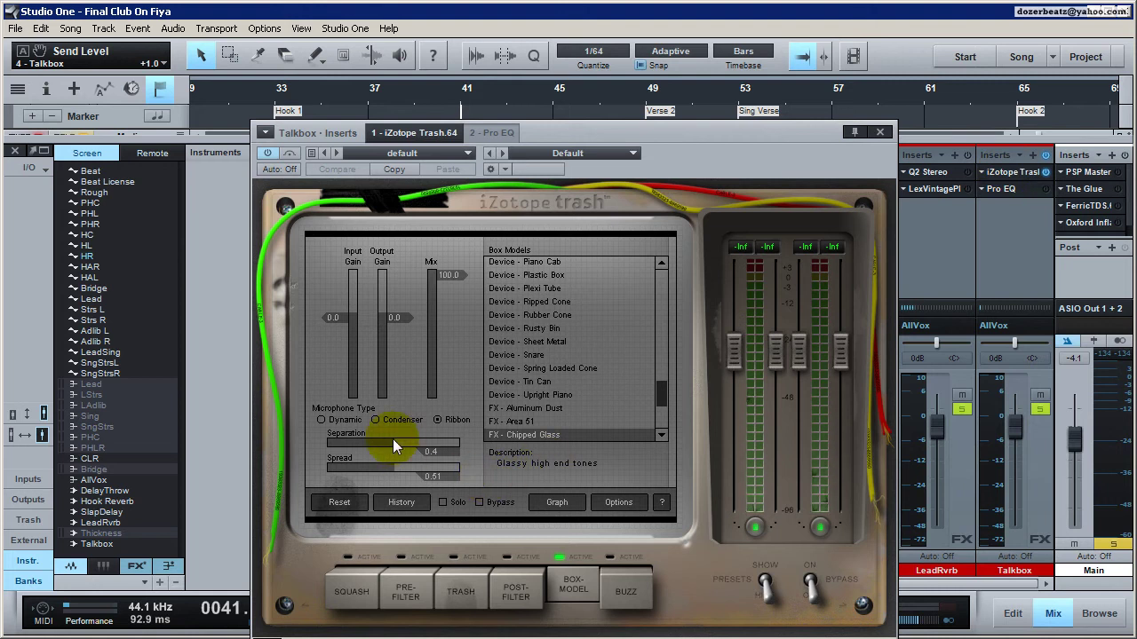
key("space")
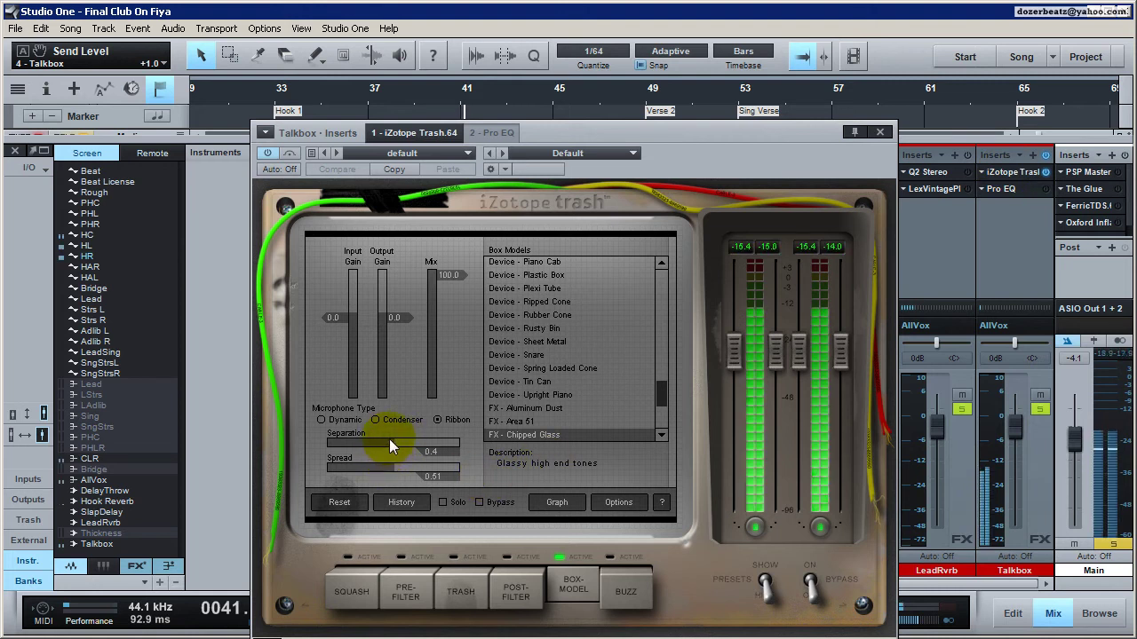
key("space")
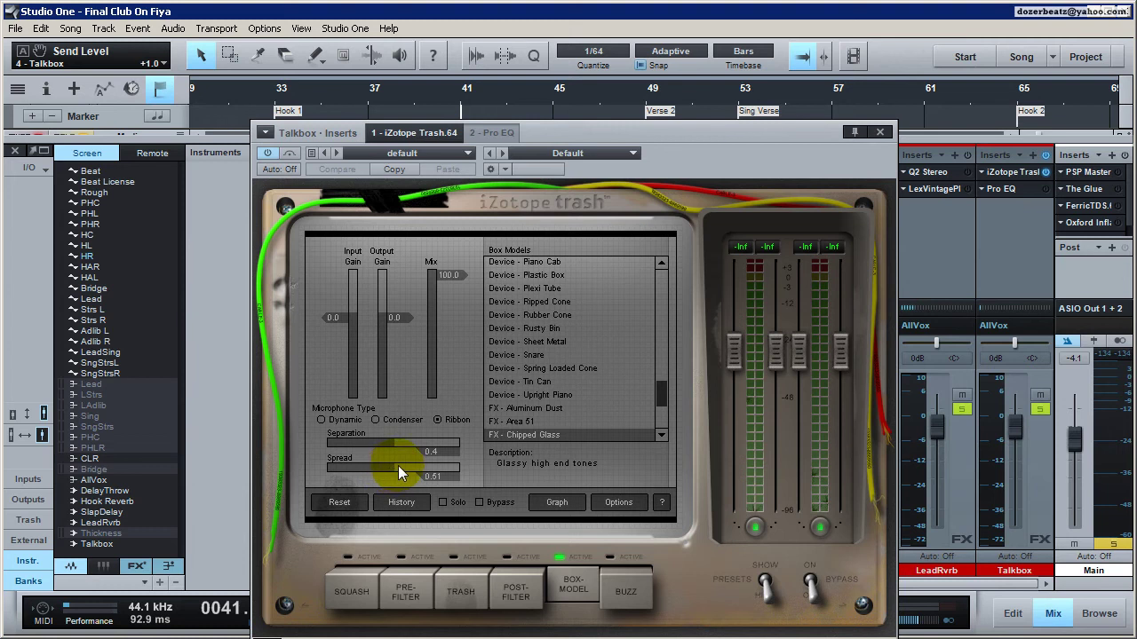
Step: Raise the Box-Model Spread to 1.00 during playback and restart the hook from bar 41
key("space")
left_click_drag(399, 467, 471, 471)
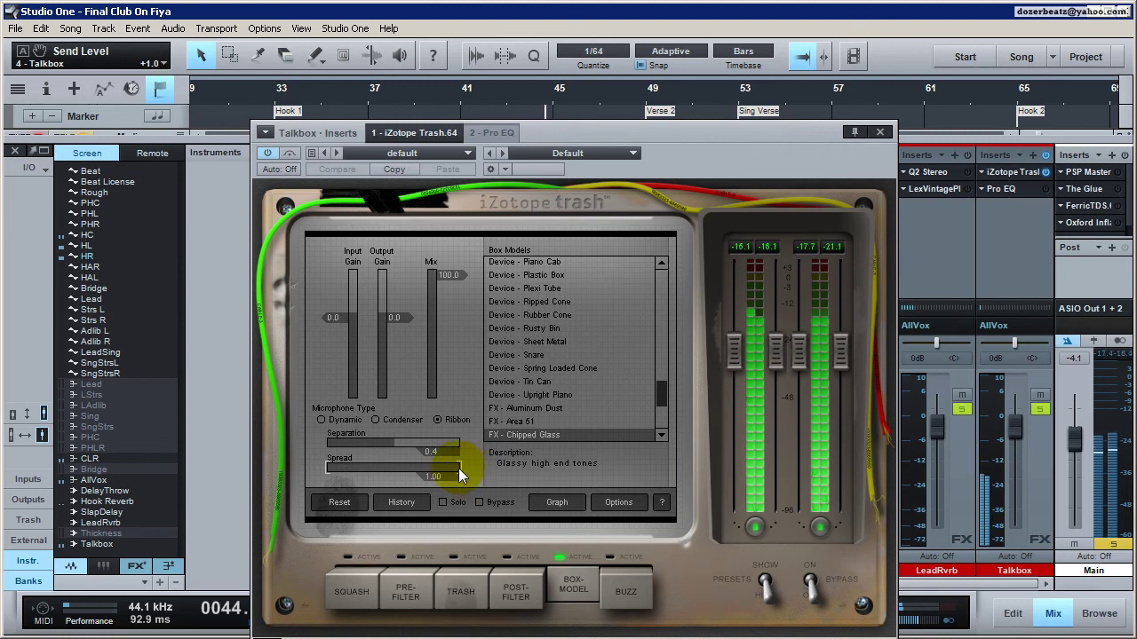
left_click(675, 141)
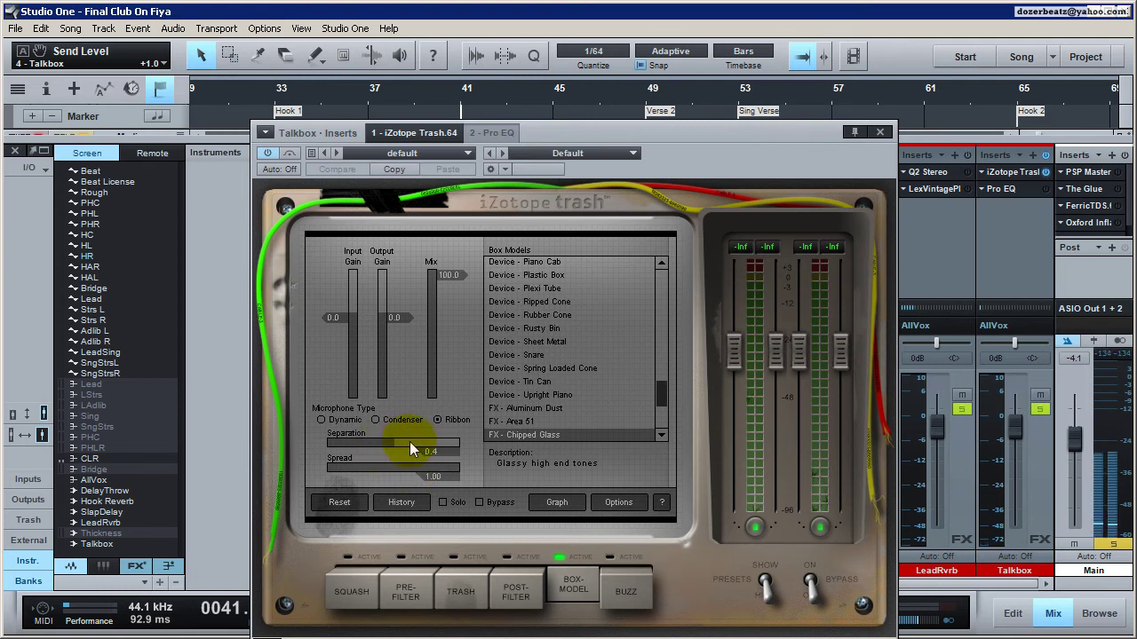
Step: Sweep the Box-Model Separation between 30.0 and -28.8 while replaying the hook
left_click_drag(408, 442, 473, 446)
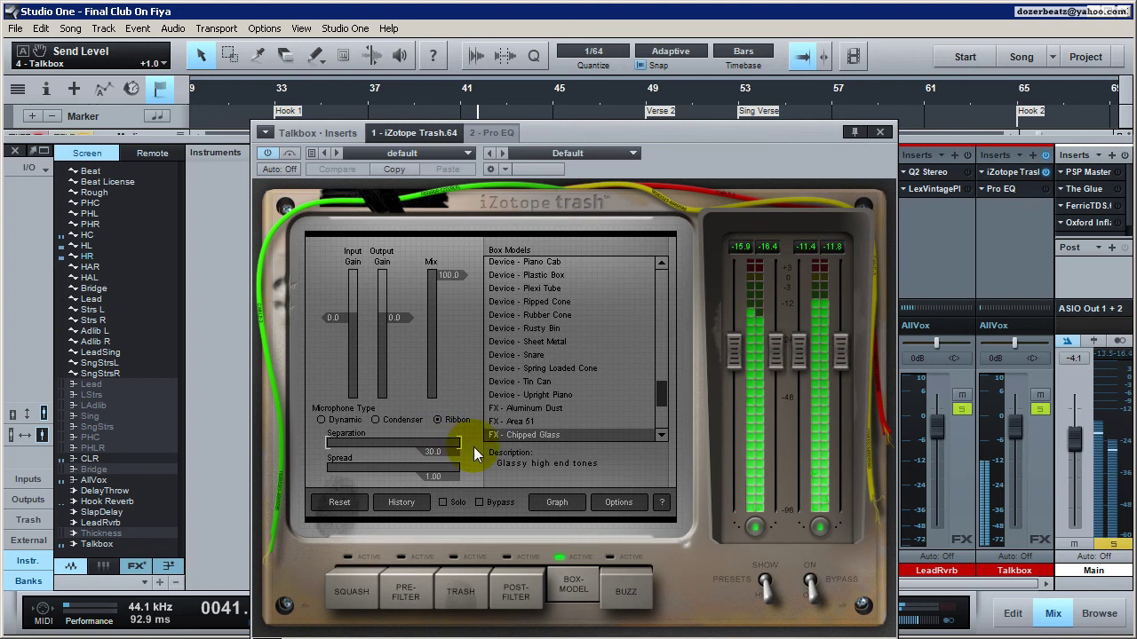
left_click_drag(333, 448, 459, 449)
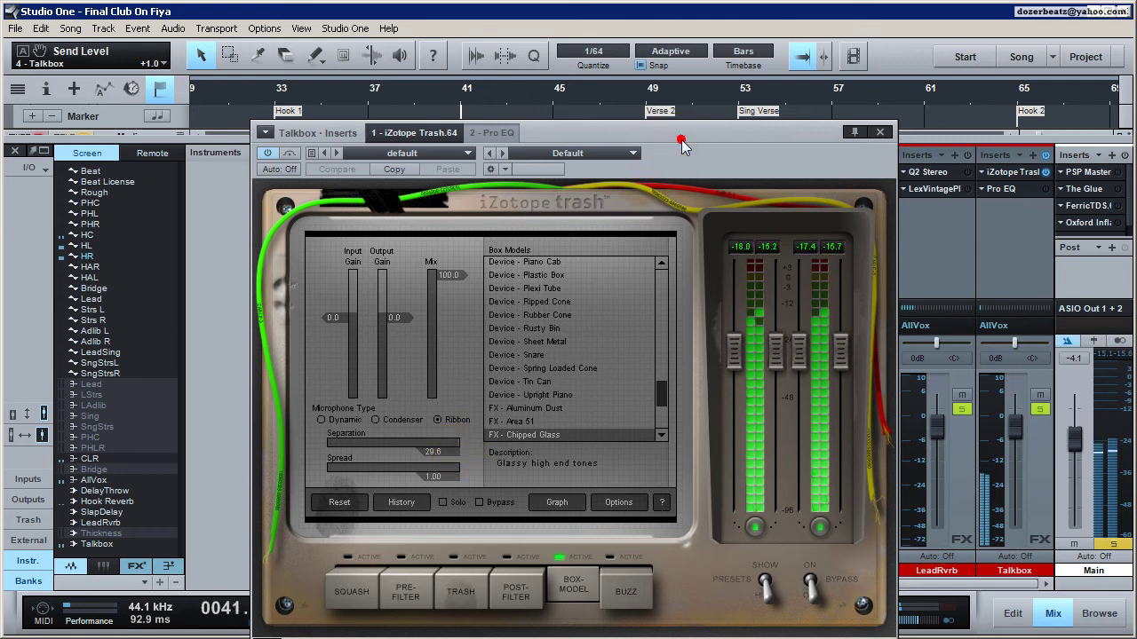
key("space")
left_click_drag(438, 444, 383, 453)
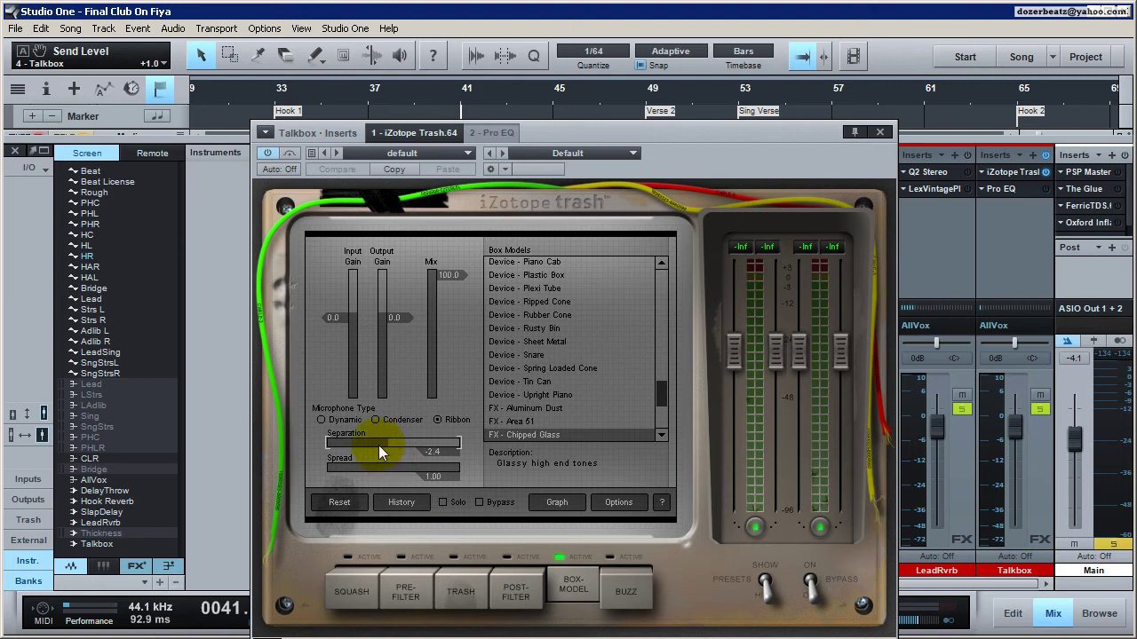
key("space")
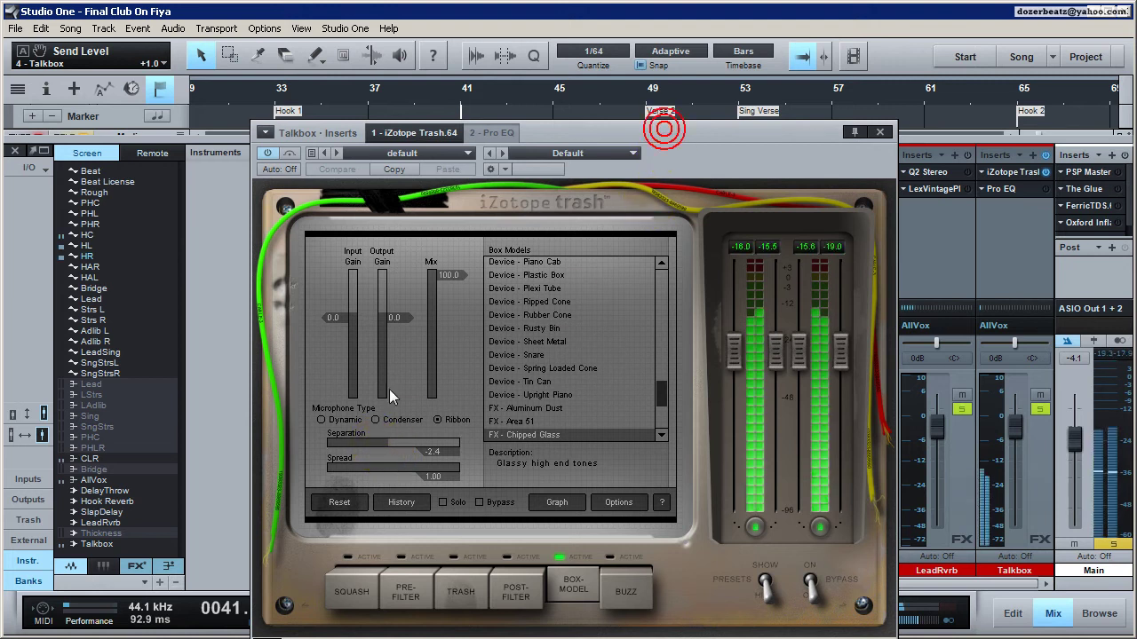
left_click_drag(381, 441, 454, 441)
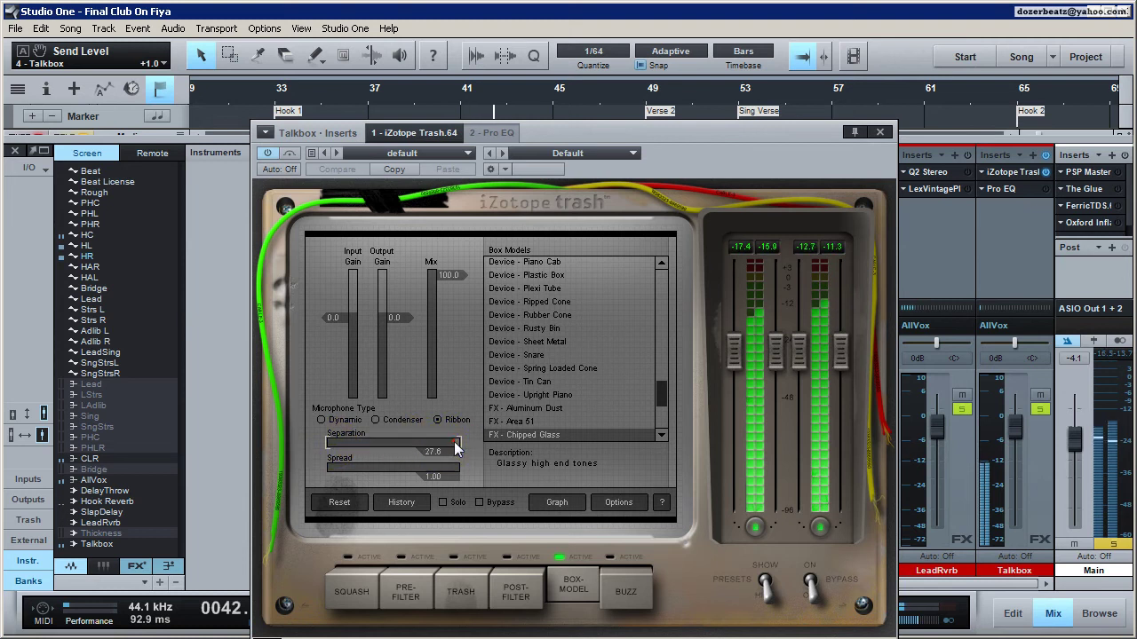
left_click(330, 442)
Step: Set the Box-Model Spread to 0.63 and alternate the Separation between its high and low extremes during playback
left_click(410, 469)
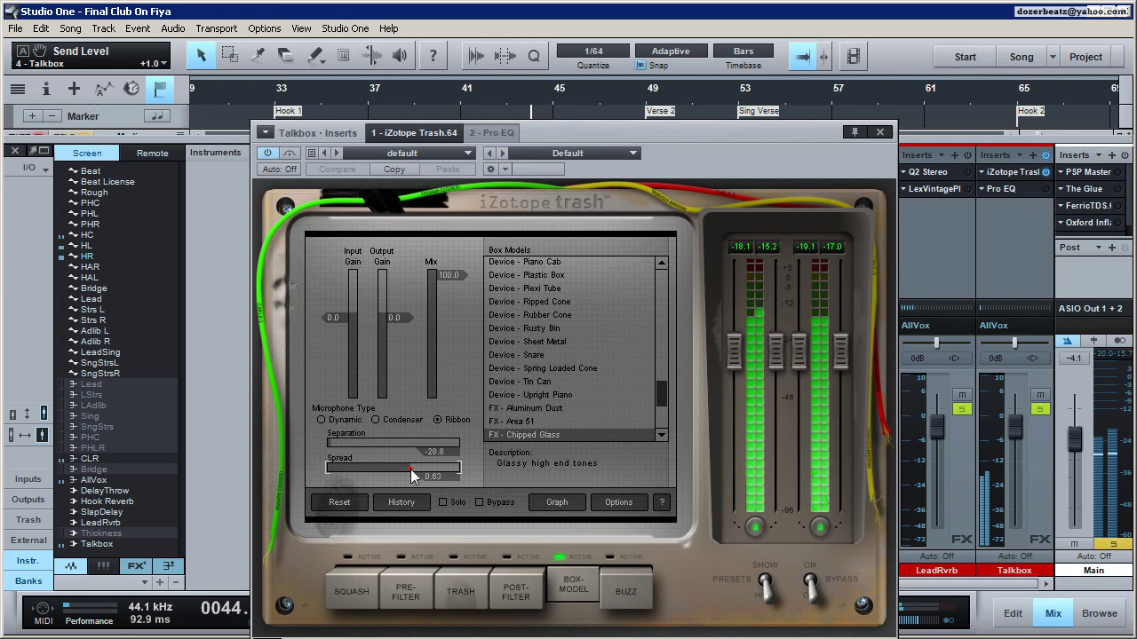
left_click(454, 444)
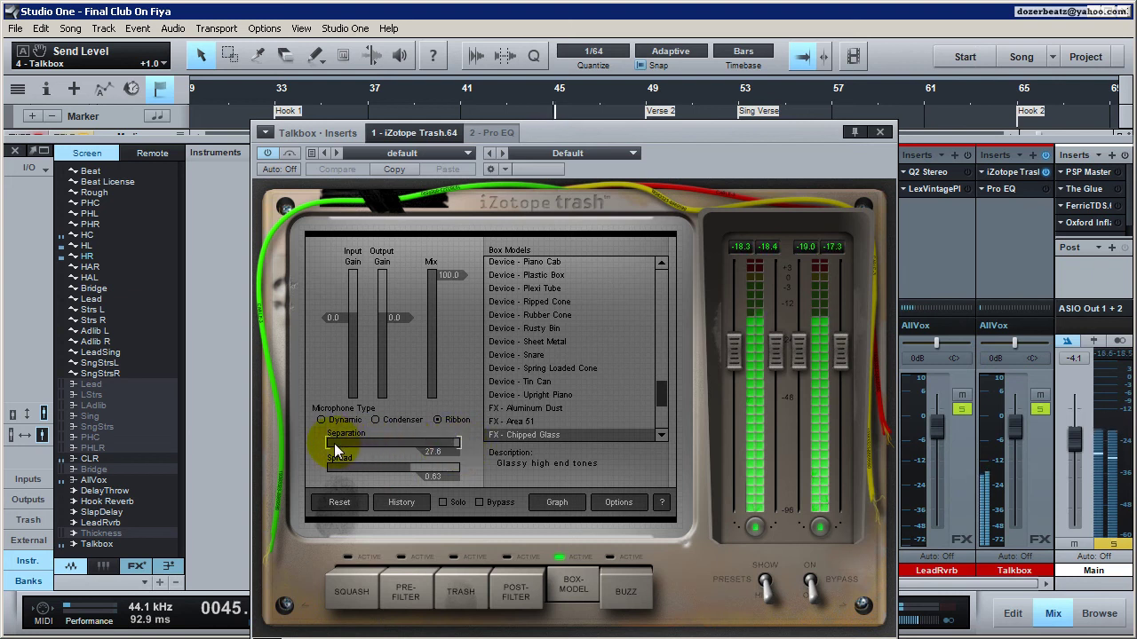
left_click(334, 444)
left_click(455, 442)
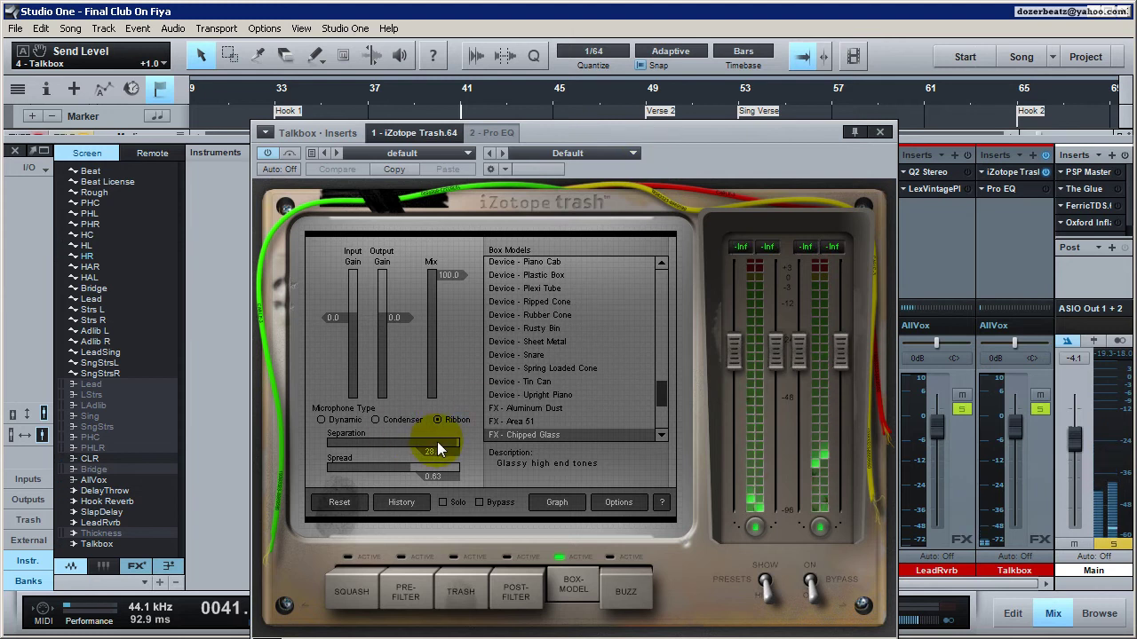
Step: Set the Separation to 30.0 and audition the hook from bar 41 with the main output in mono
left_click_drag(418, 442, 392, 441)
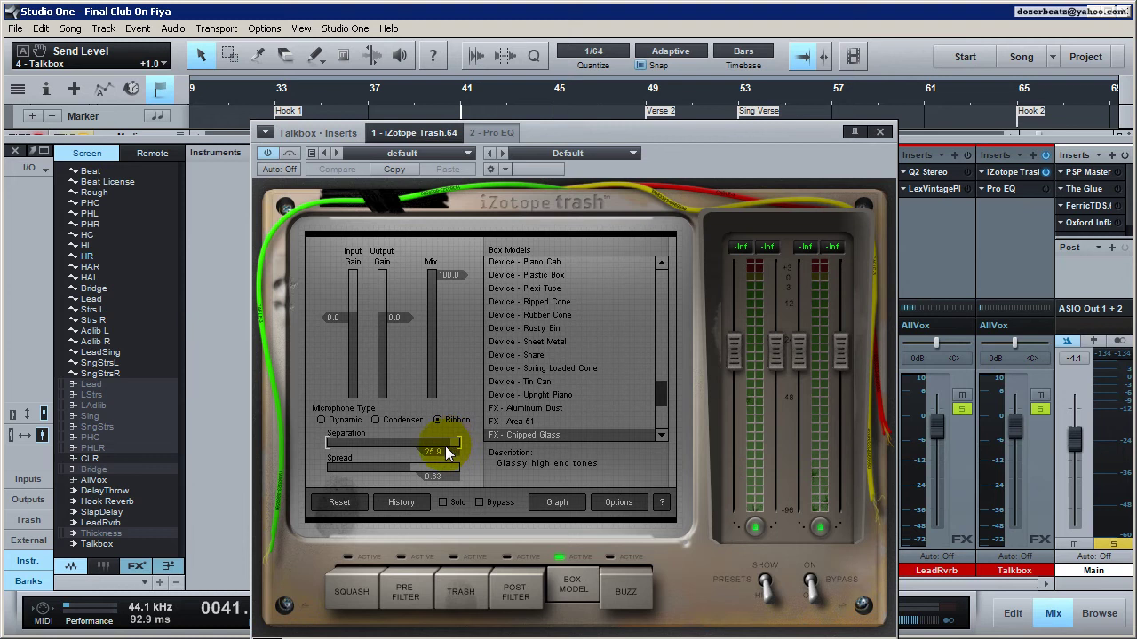
mouse_move(445, 446)
left_mouse_down()
mouse_move(406, 460)
mouse_move(418, 442)
left_mouse_up()
key("space")
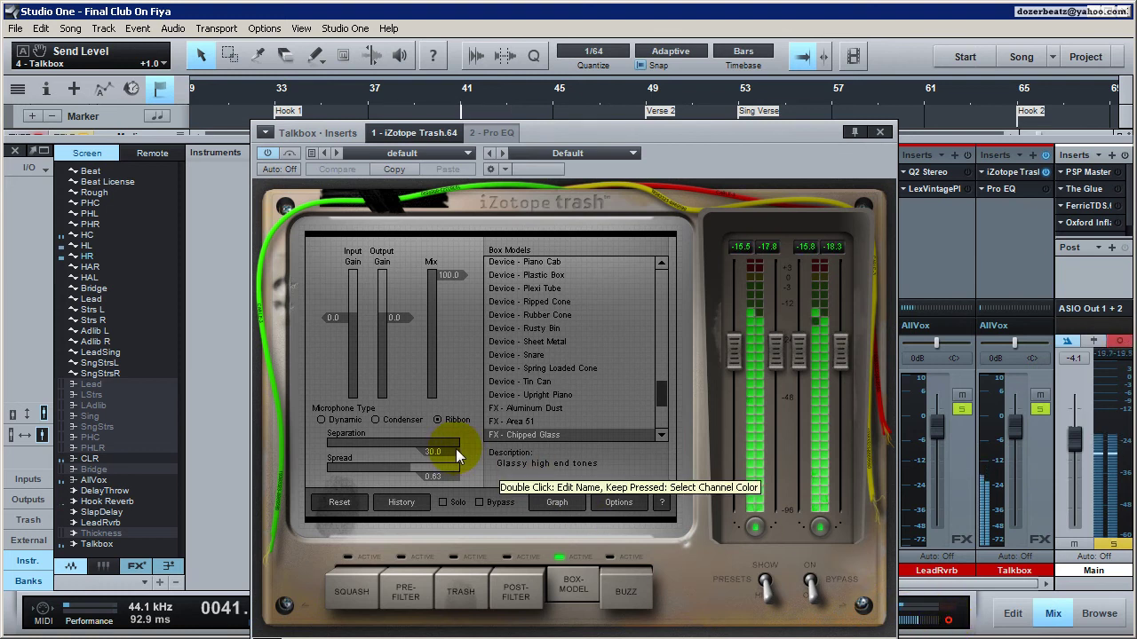
key("space")
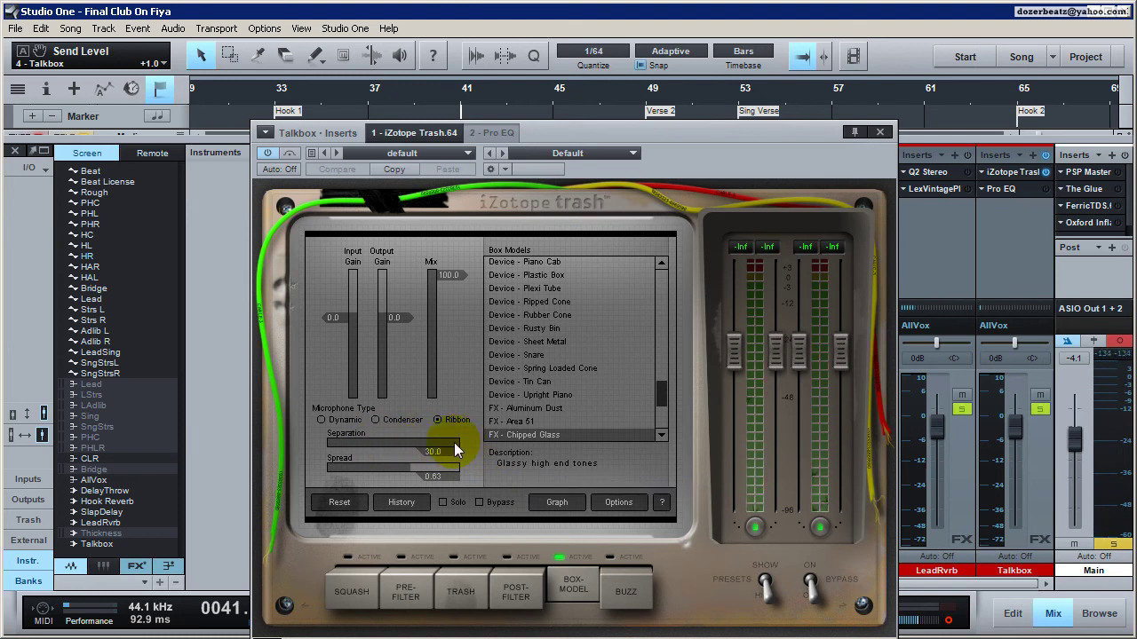
key("space")
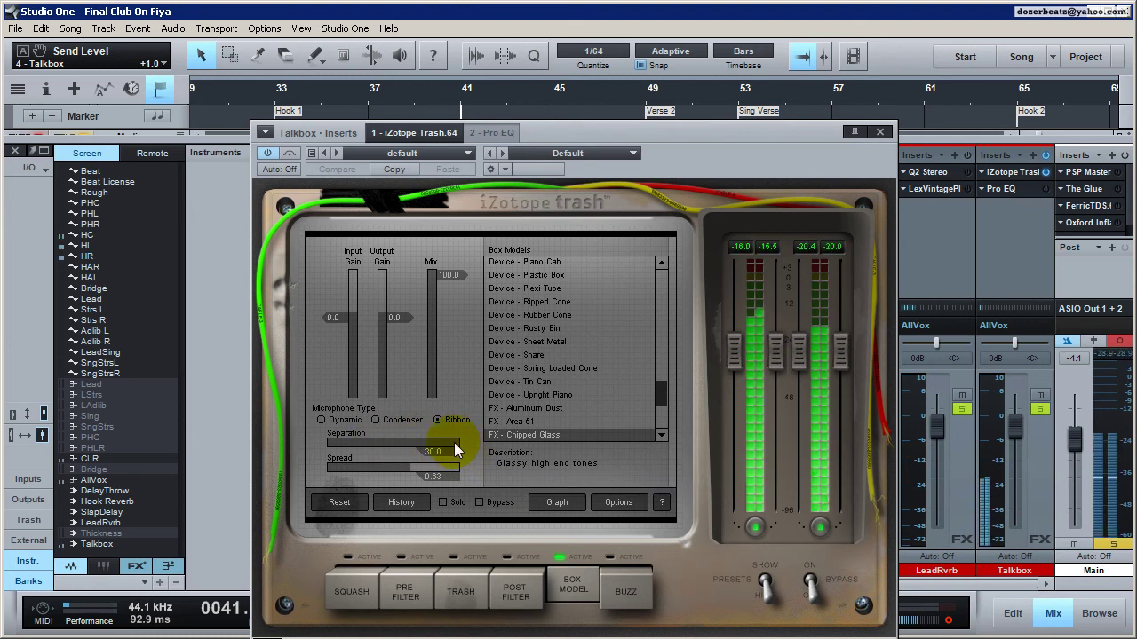
Step: Compare centred and near-30.0 Separation settings on the mono hook playback, finishing at -0.4, and stop playback
left_click_drag(453, 442, 401, 442)
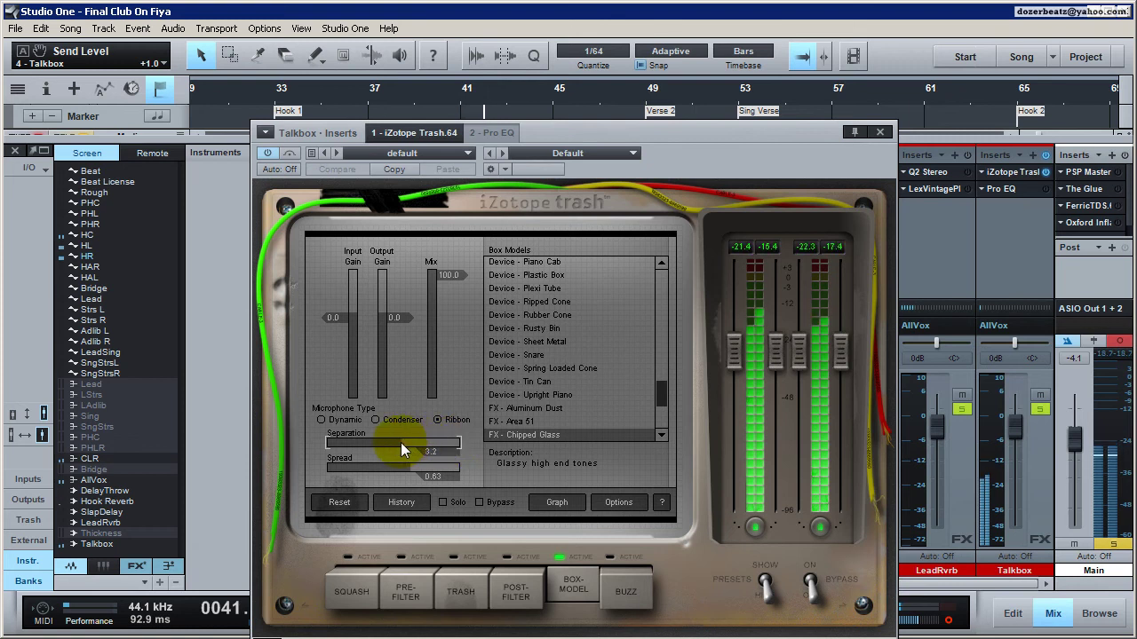
left_click(455, 442)
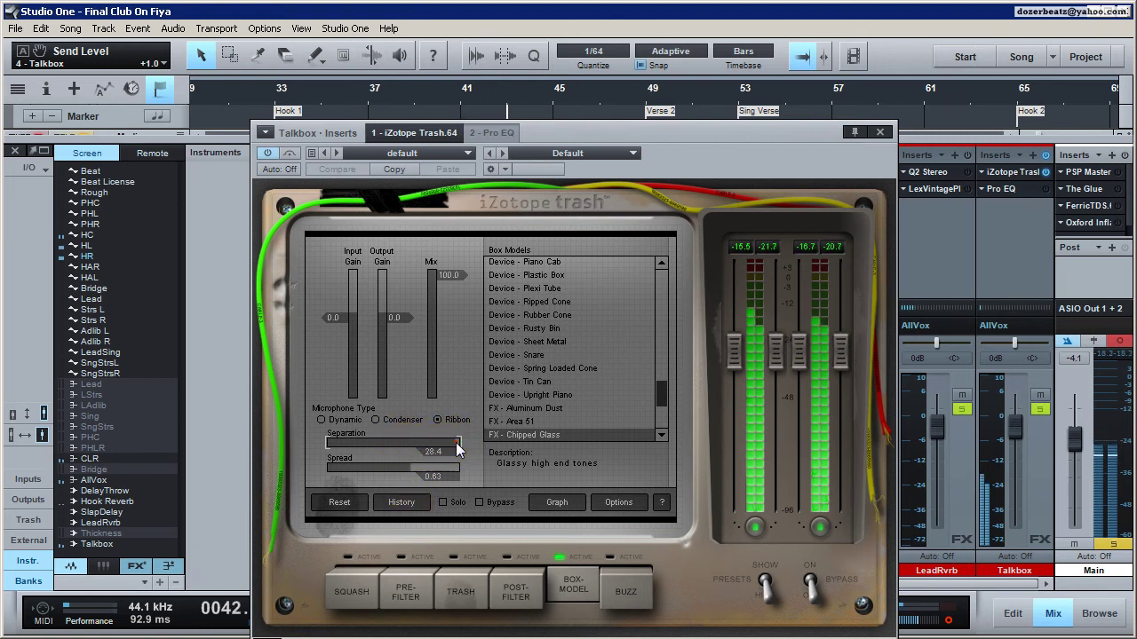
left_click(396, 443)
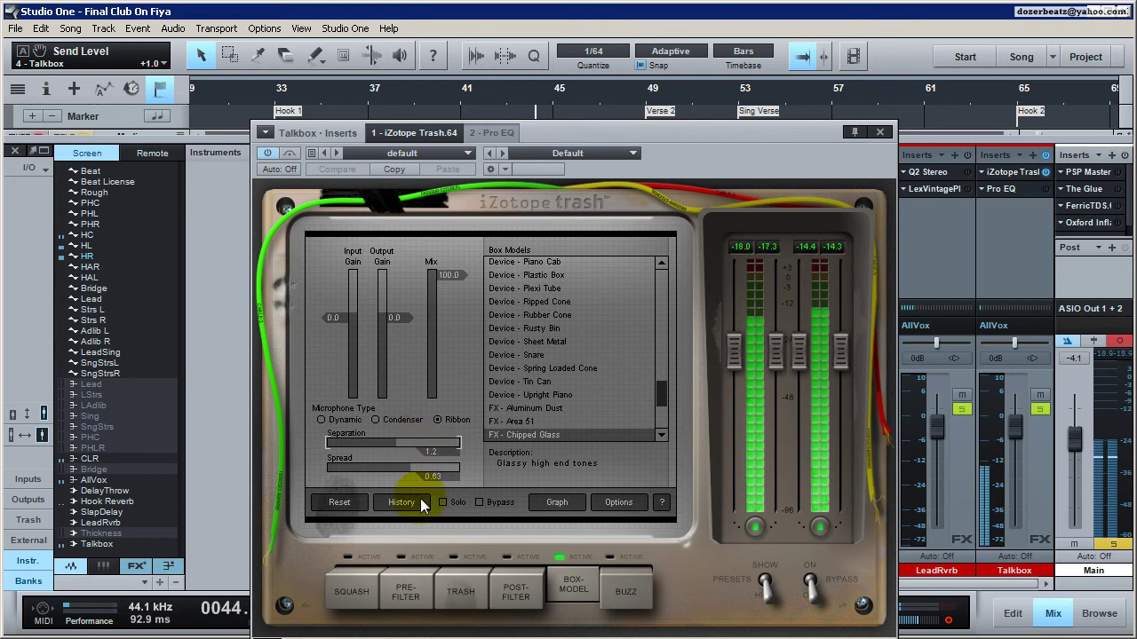
left_click(459, 444)
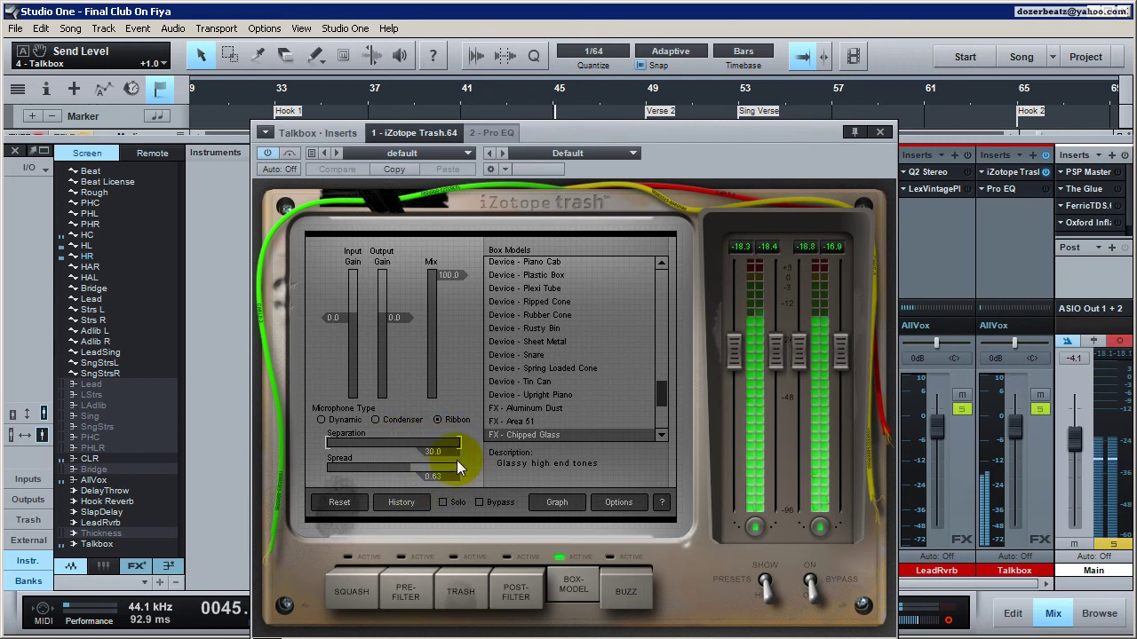
left_click(385, 442)
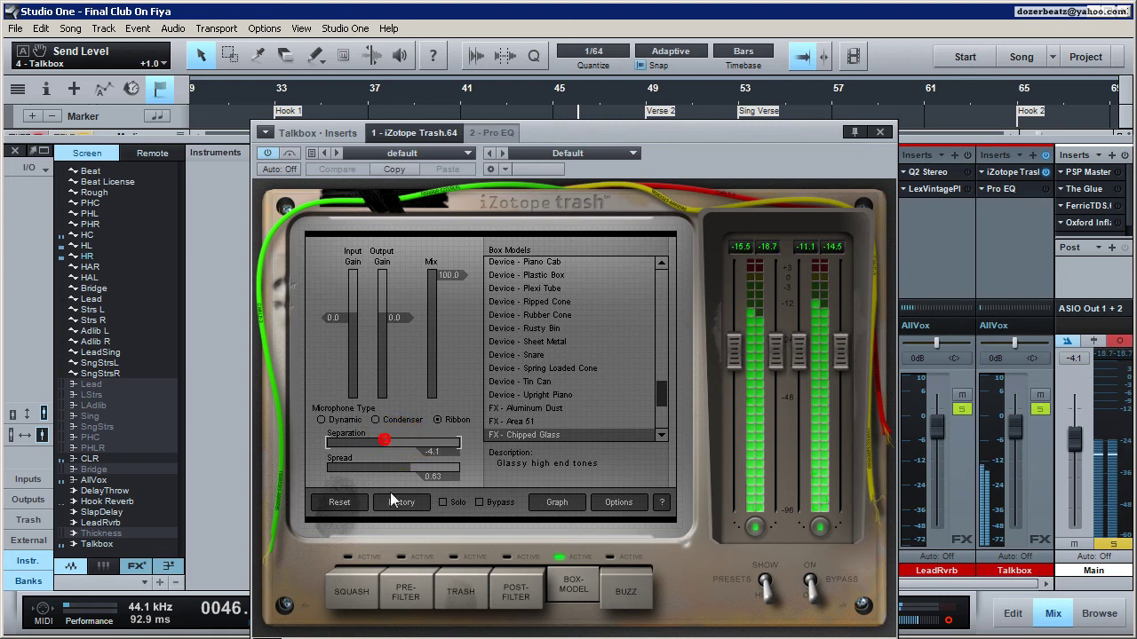
left_click(457, 441)
left_click(393, 442)
key("space")
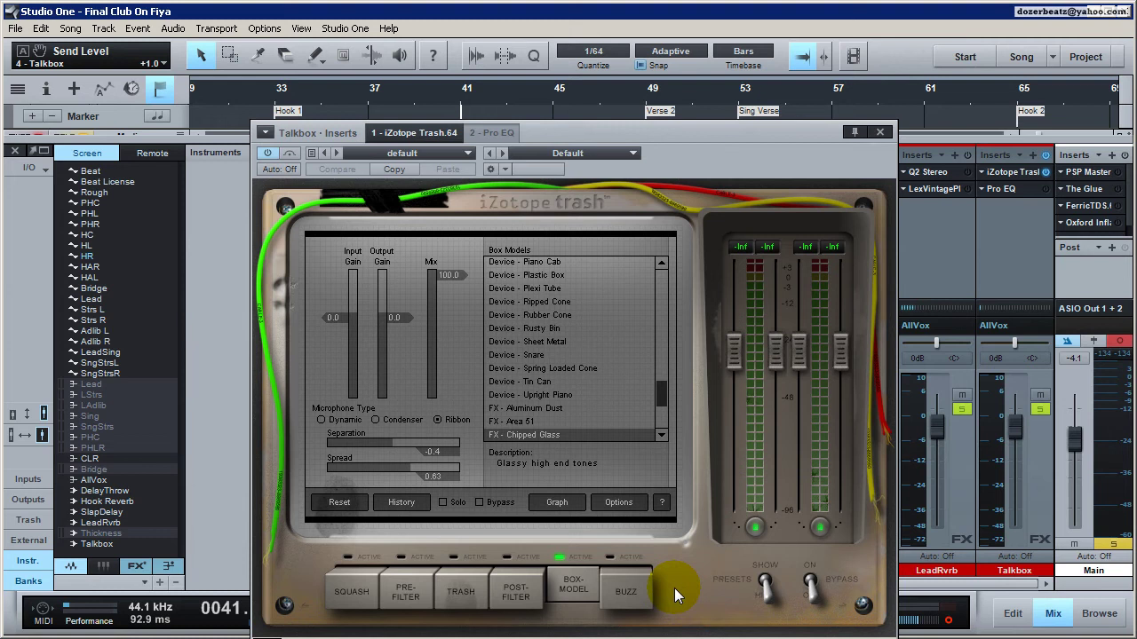
Step: Switch the main output back to stereo, and set the Box-Model Separation to -0.8 and Spread to 1.00
left_click(950, 623)
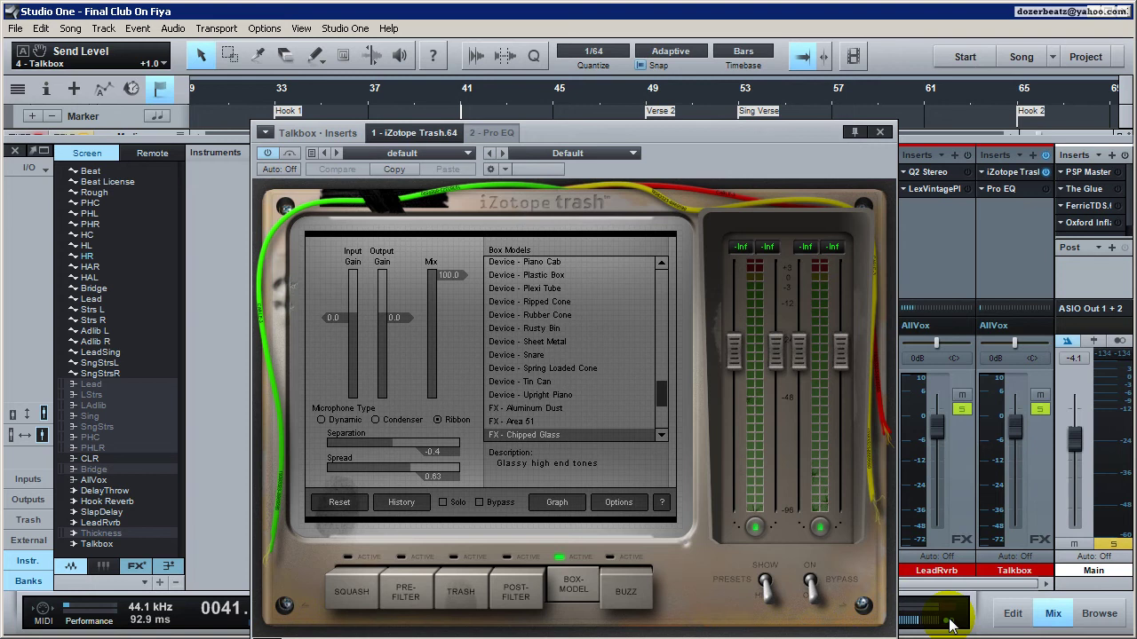
left_click(400, 443)
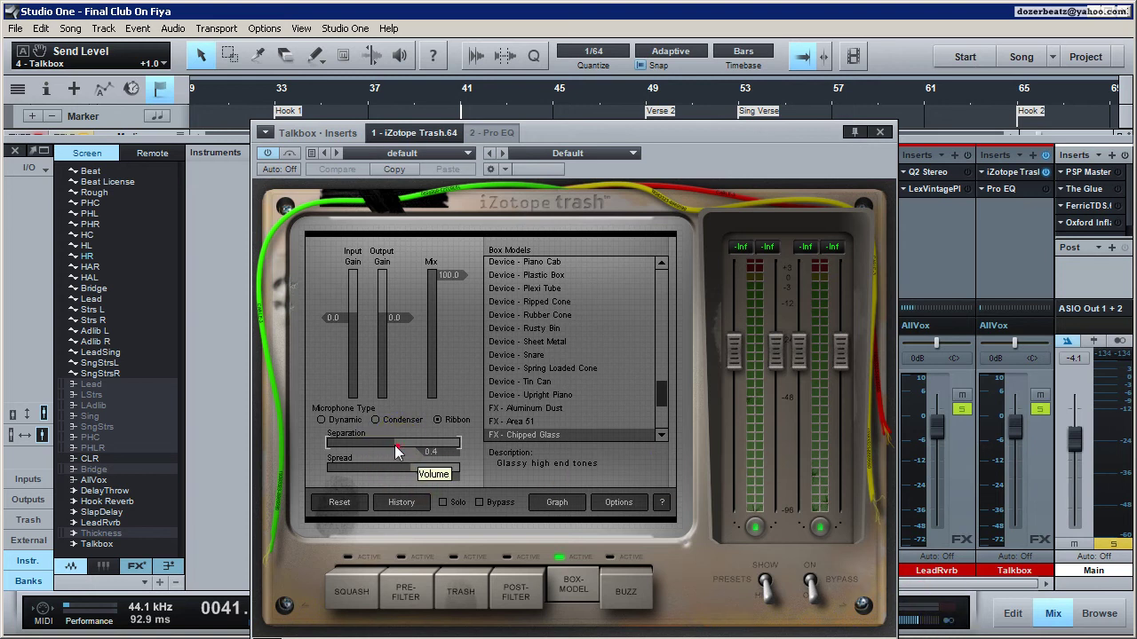
left_click_drag(396, 445, 426, 470)
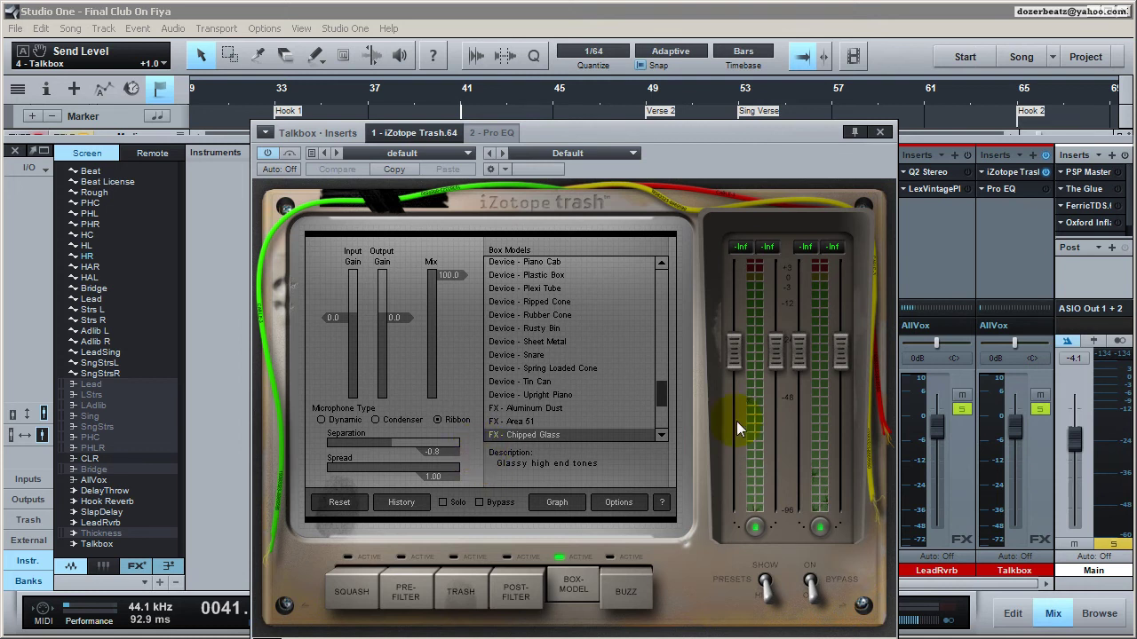
Step: Activate Trash's Post-Filter and set its Clean HP cutoff frequency to 157 Hz
left_click(525, 587)
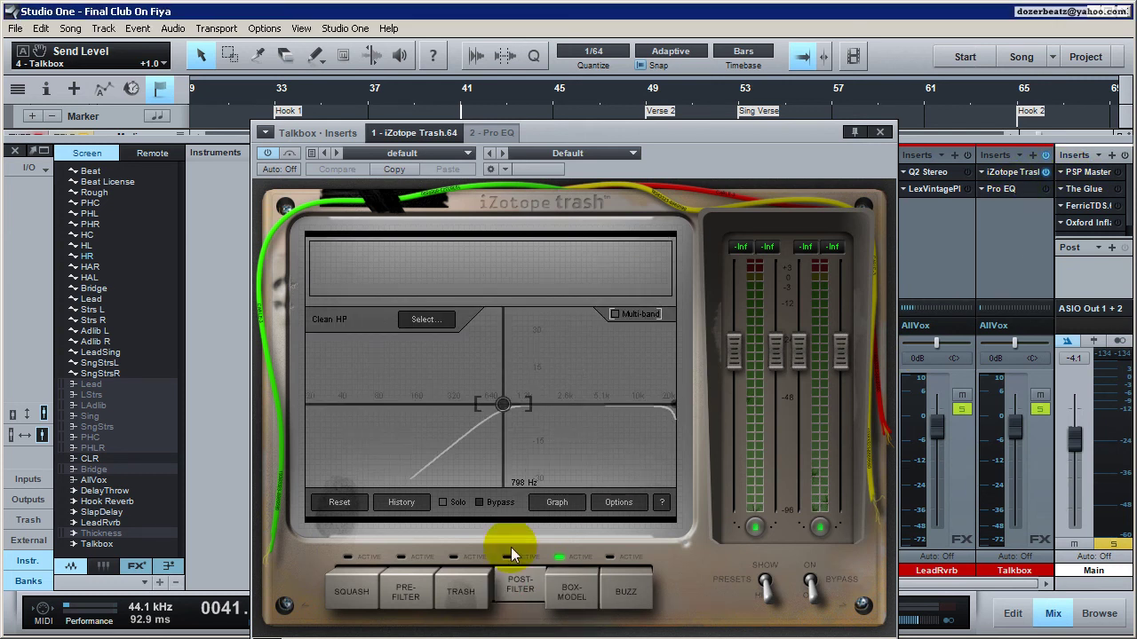
left_click_drag(504, 403, 563, 425)
left_click_drag(420, 424, 438, 426)
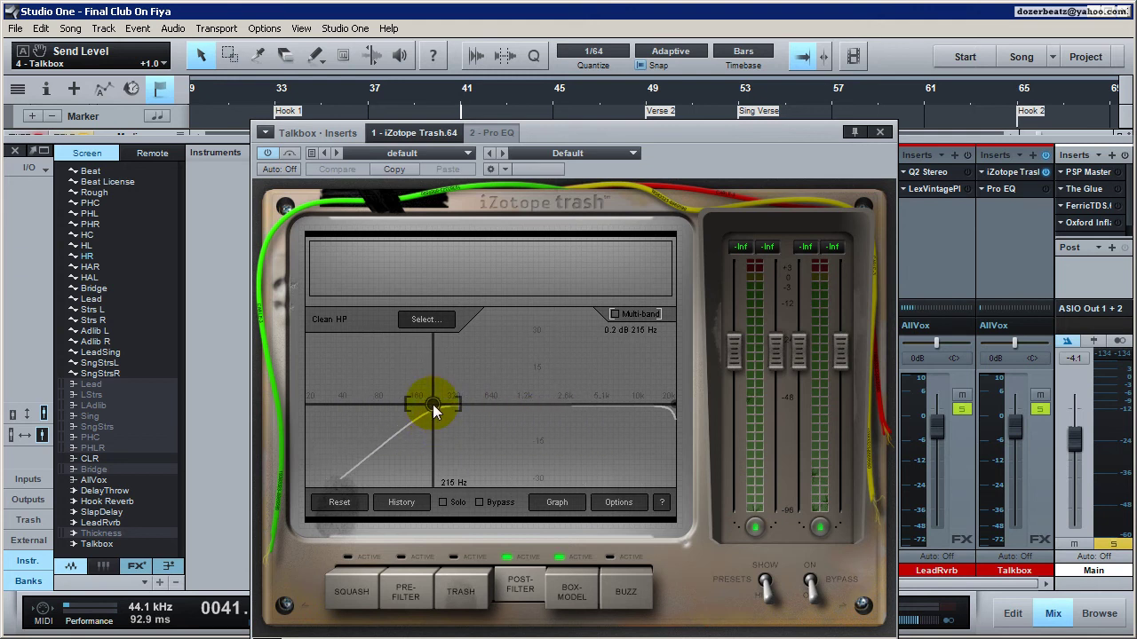
left_click_drag(435, 409, 415, 405)
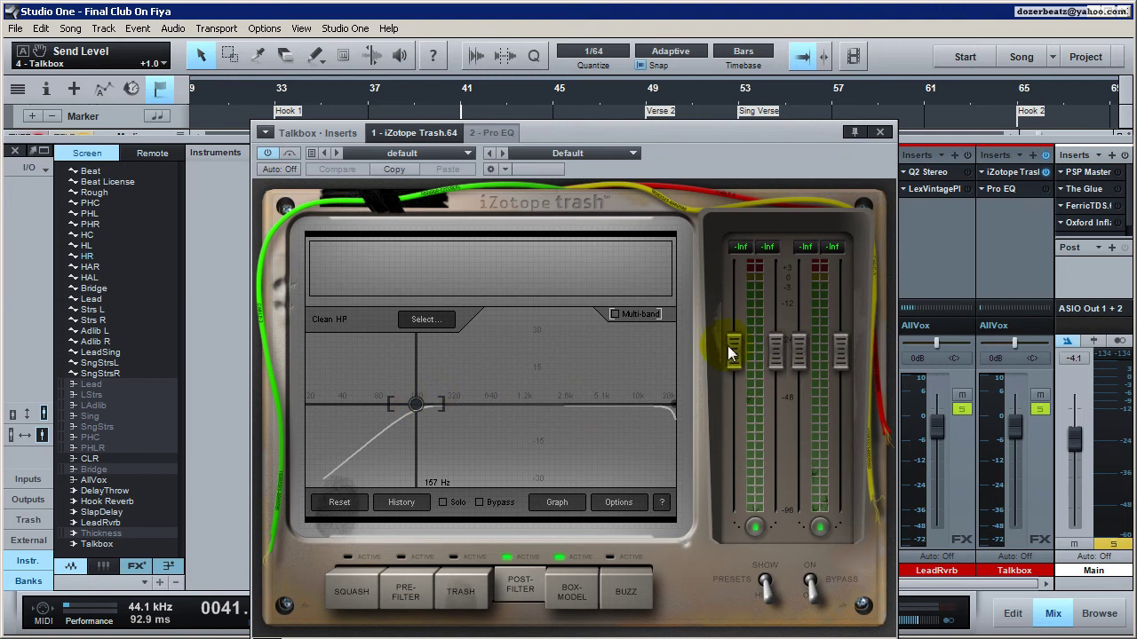
Step: Raise the Post-Filter's Clean HP cutoff to 9317 Hz while playing the hook, and close the plug-in window
key("space")
left_click_drag(417, 407, 634, 422)
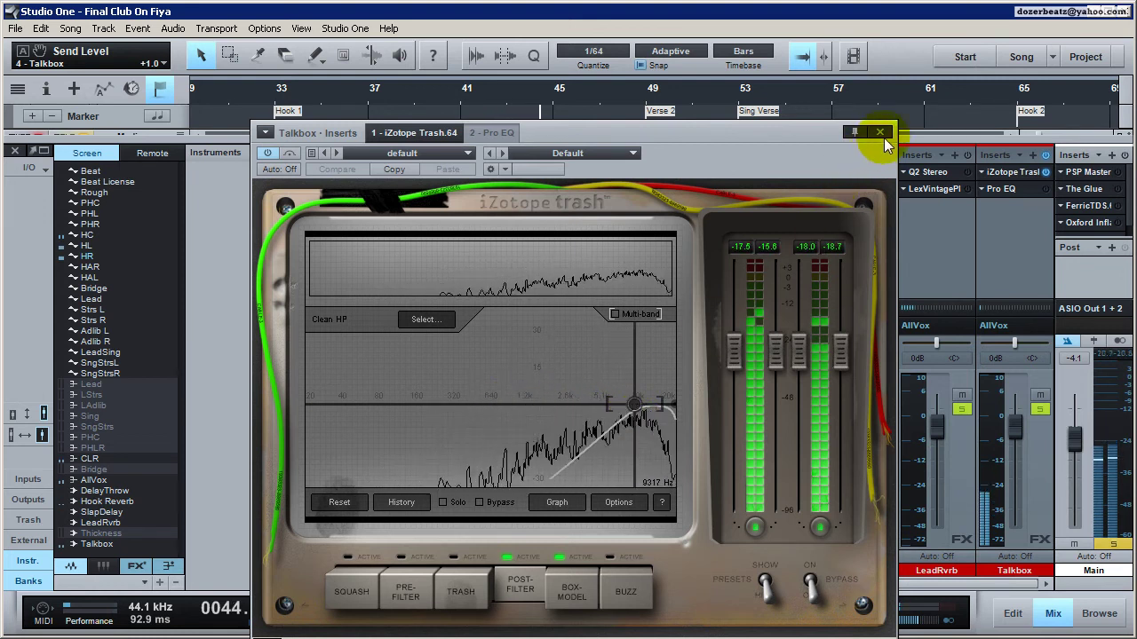
key("Escape")
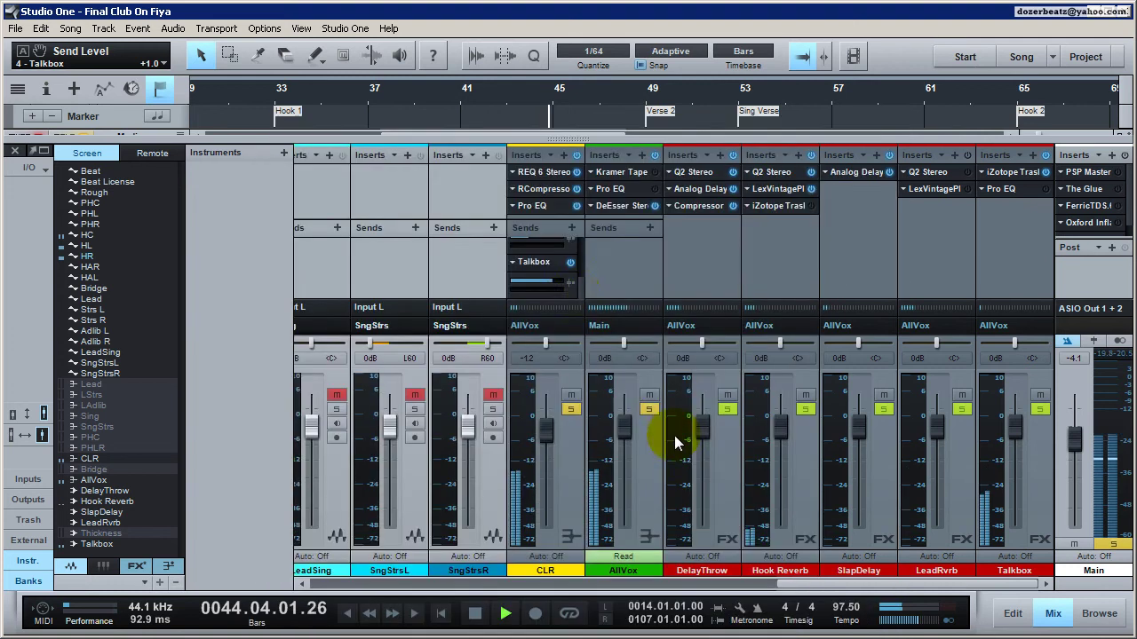
Step: Toggle the CLR channel's Talkbox send off and on to compare the hook without and with the effect
left_click(568, 263)
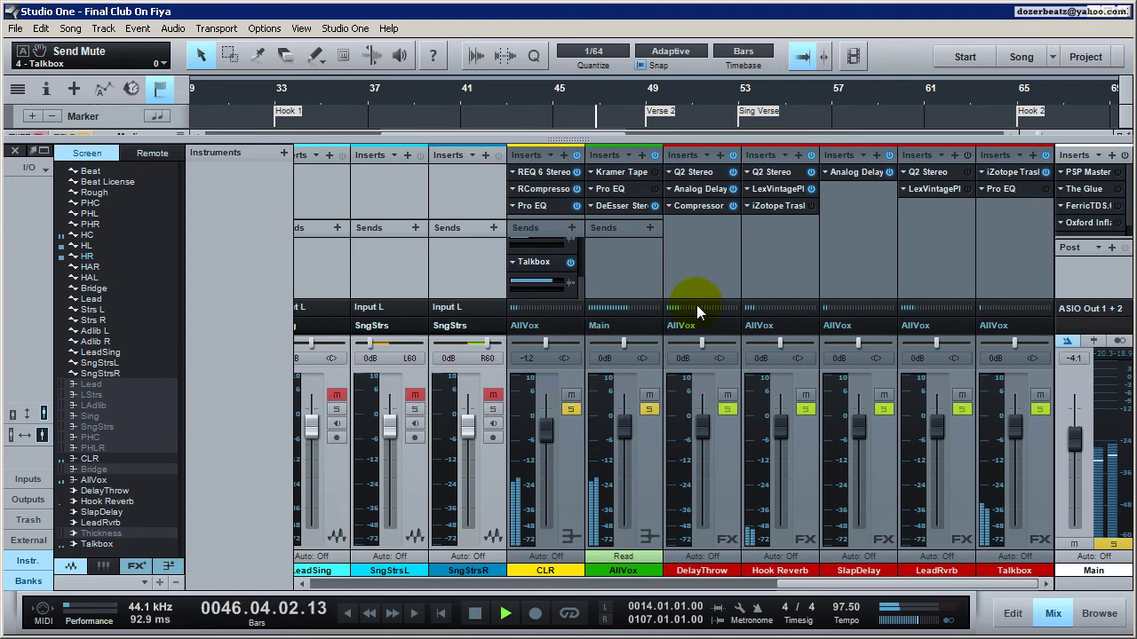
Step: Reopen Trash on the Talkbox channel, lower the Post-Filter's Clean HP cutoff to 785 Hz, and audition the hook
key("space")
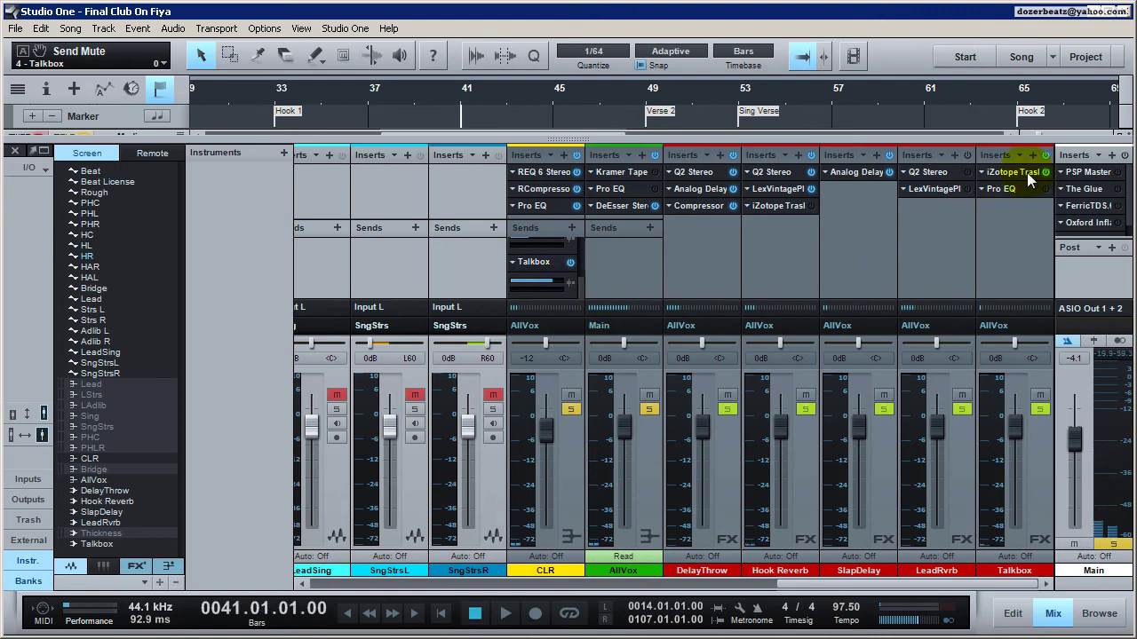
left_click(1030, 176)
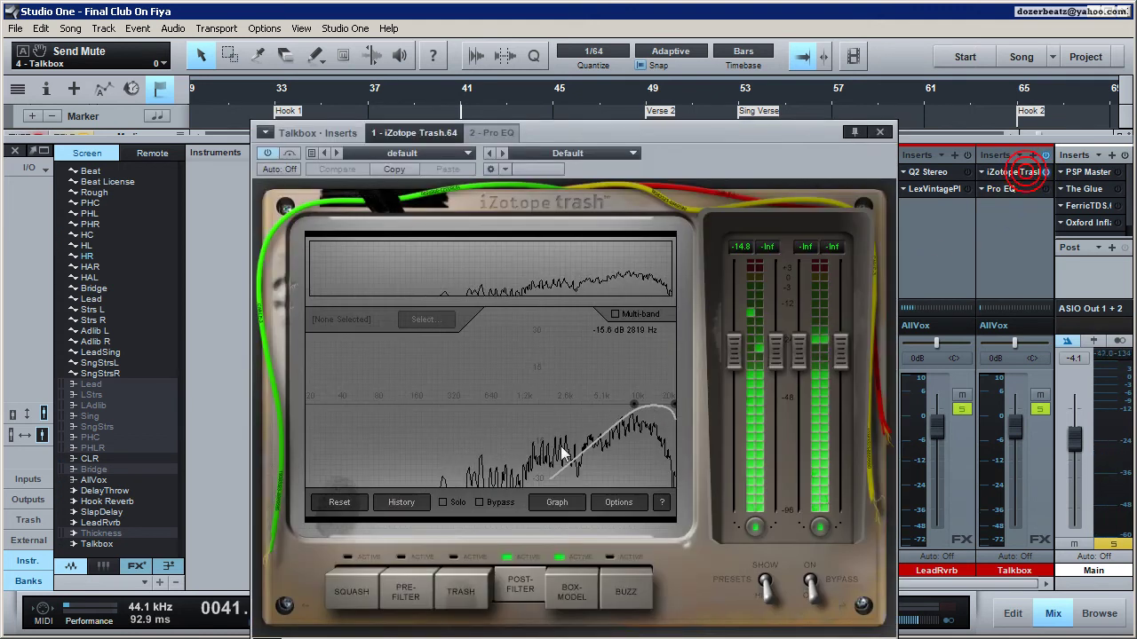
left_click(633, 405)
mouse_move(638, 407)
left_mouse_down()
mouse_move(614, 406)
mouse_move(622, 410)
left_mouse_up()
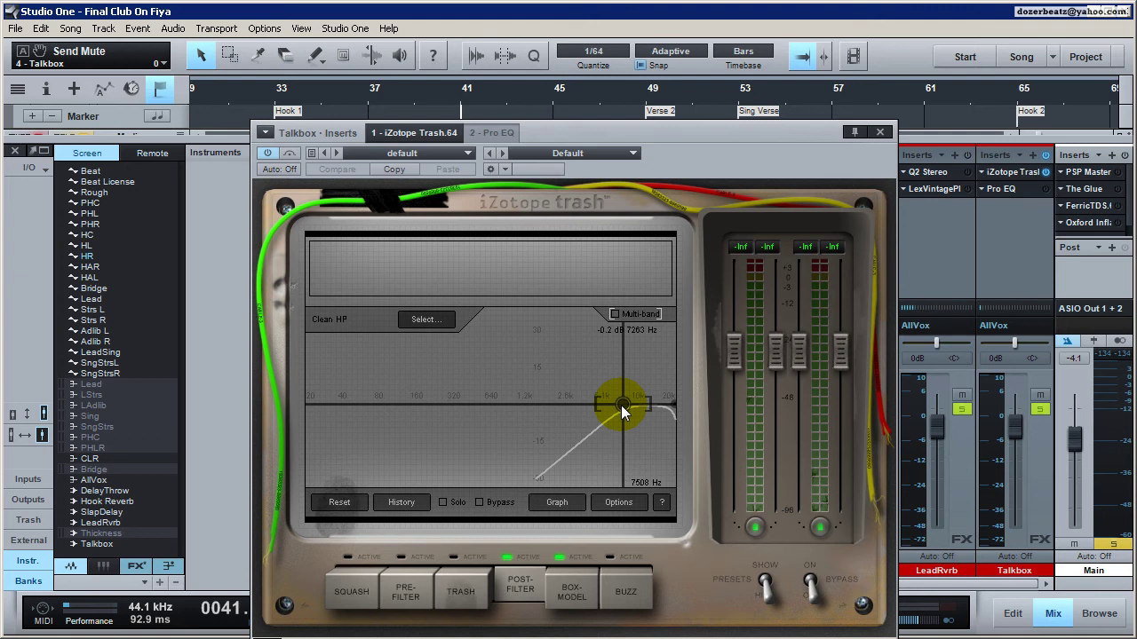
left_click_drag(622, 404, 503, 410)
left_click(673, 126)
key("space")
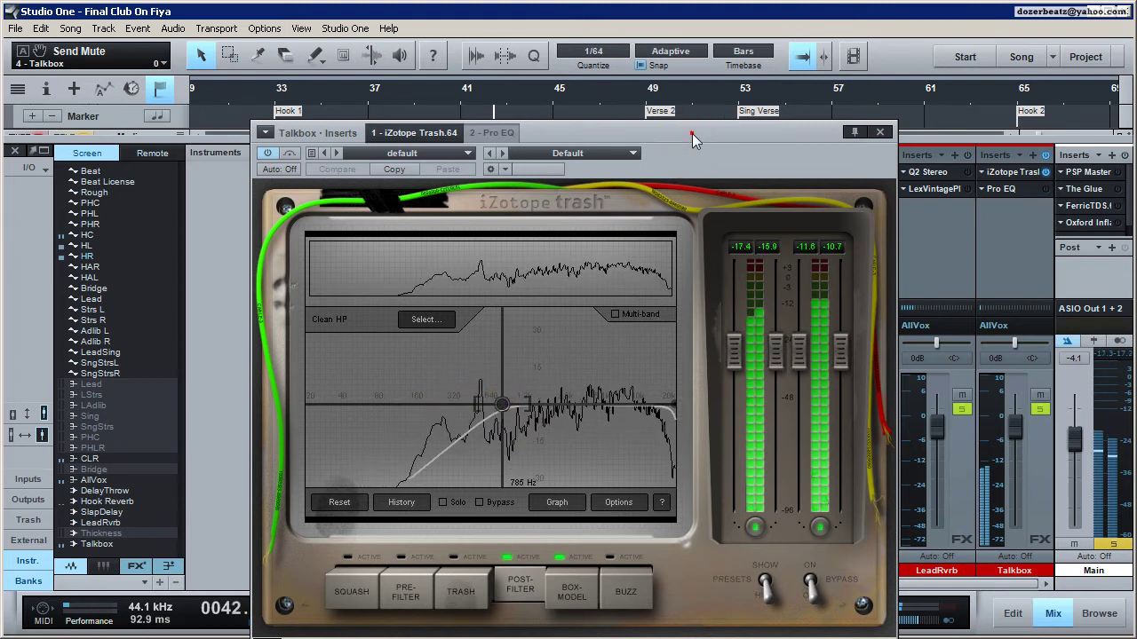
key("space")
Step: Lower the Post-Filter's Clean HP cutoff to 527 Hz and audition the hook again
left_click_drag(503, 404, 485, 418)
key("space")
left_click(529, 407)
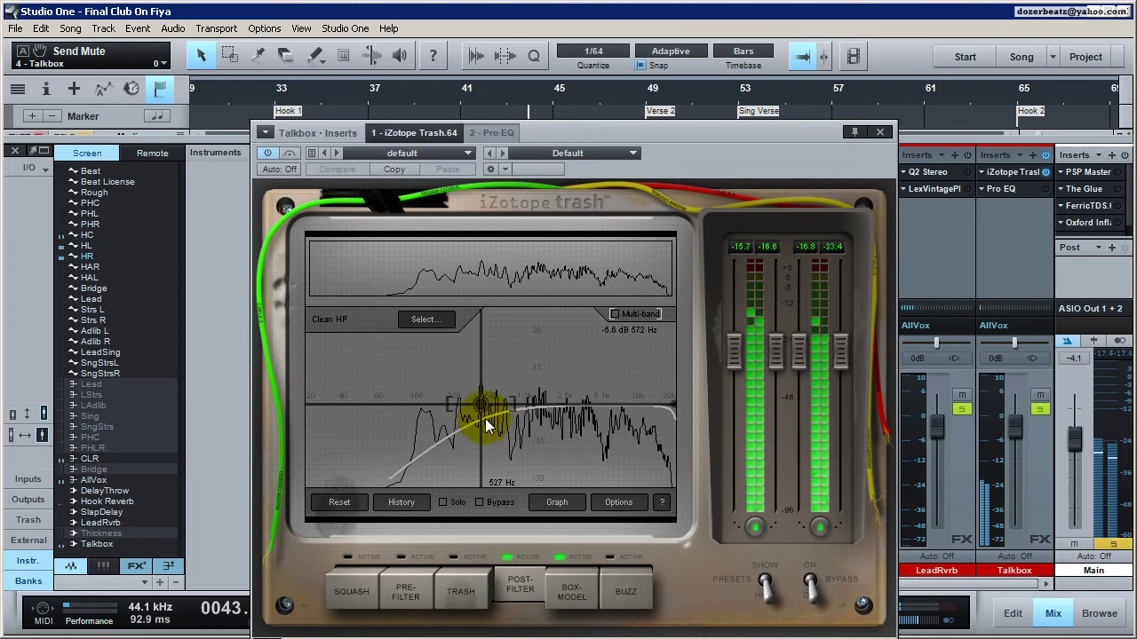
left_click(762, 151)
key("space")
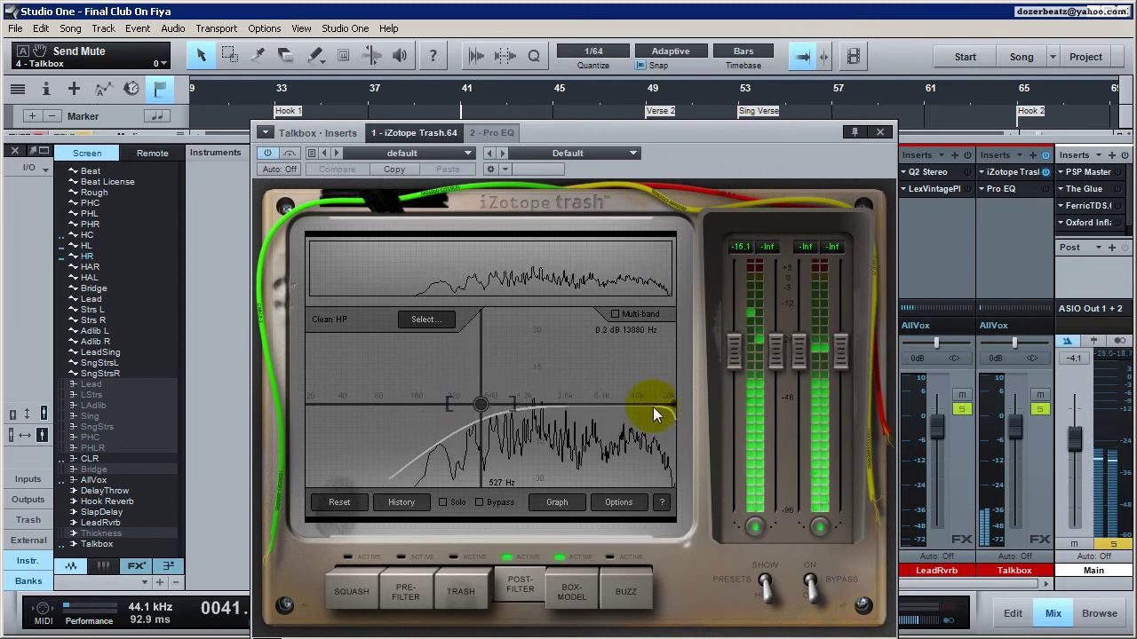
Step: Lower the Post-Filter's Clean LP cutoff to 6051 Hz while playing the hook, and close the plug-in window
left_click(673, 406)
left_click_drag(674, 403, 670, 404)
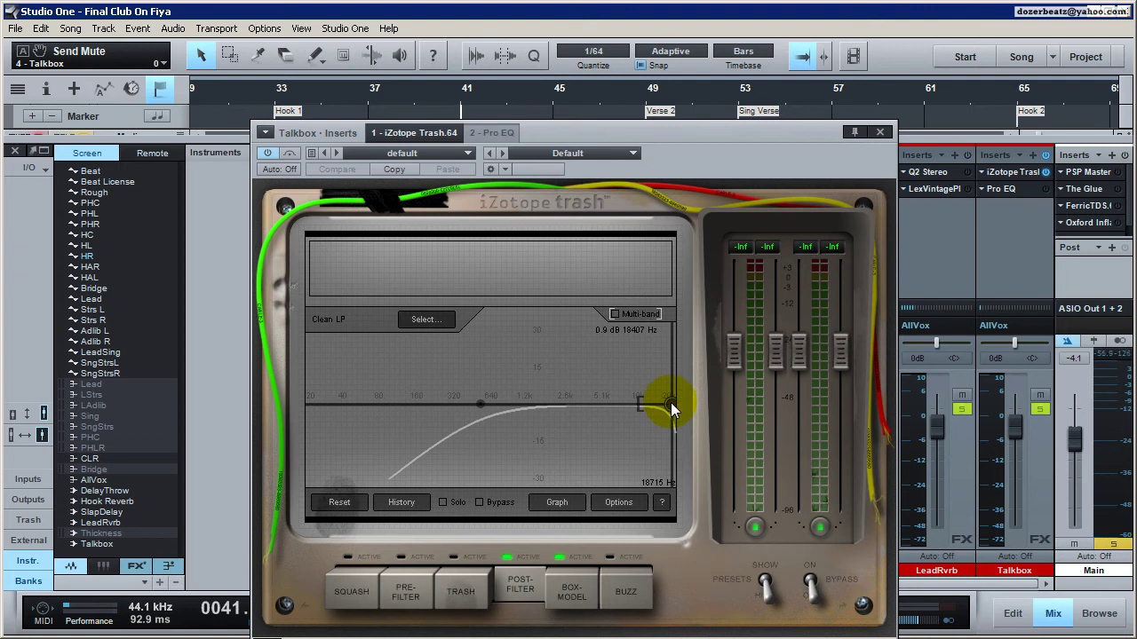
key("space")
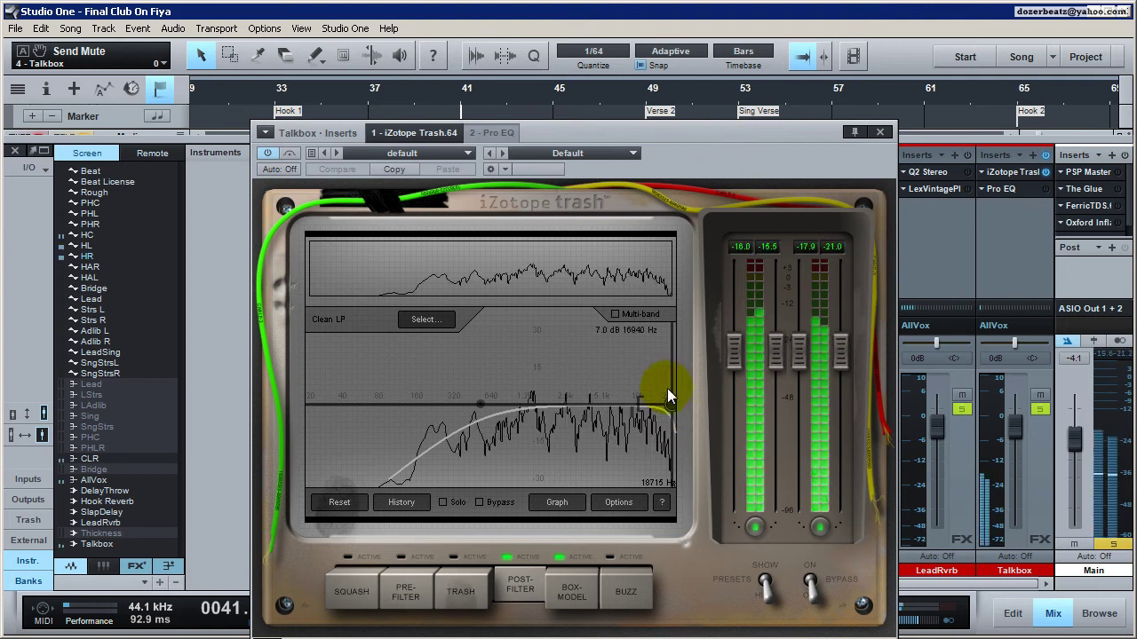
left_click_drag(666, 405, 610, 408)
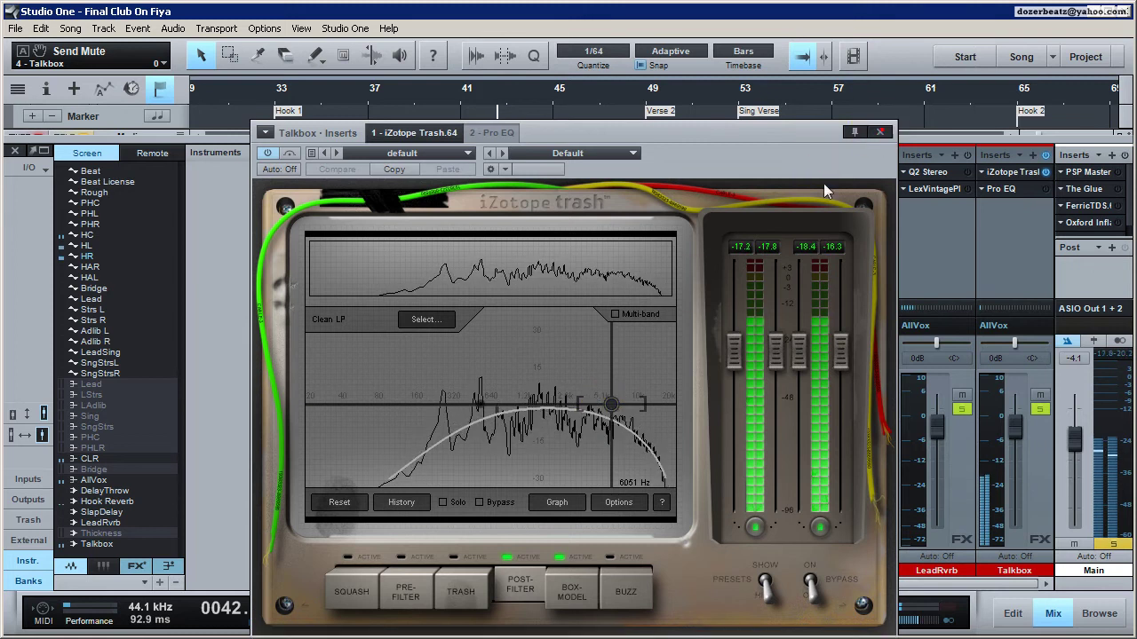
left_click(879, 132)
Step: Toggle the CLR channel's Talkbox send during playback to compare the hook with and without the band-limited effect
left_click(570, 262)
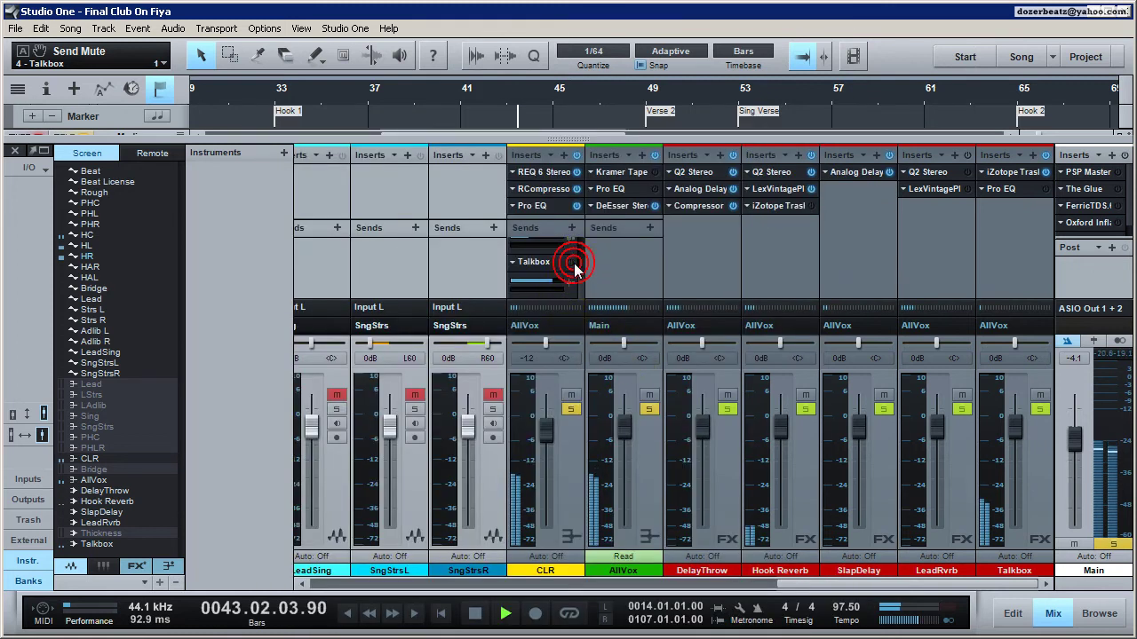
left_click(570, 262)
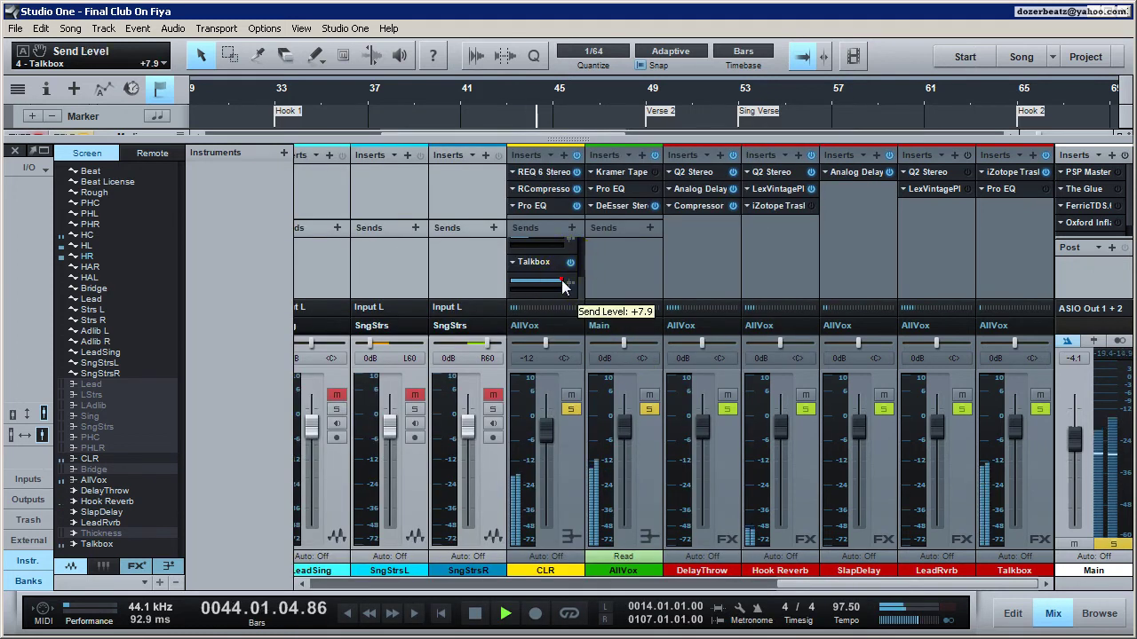
left_click(571, 262)
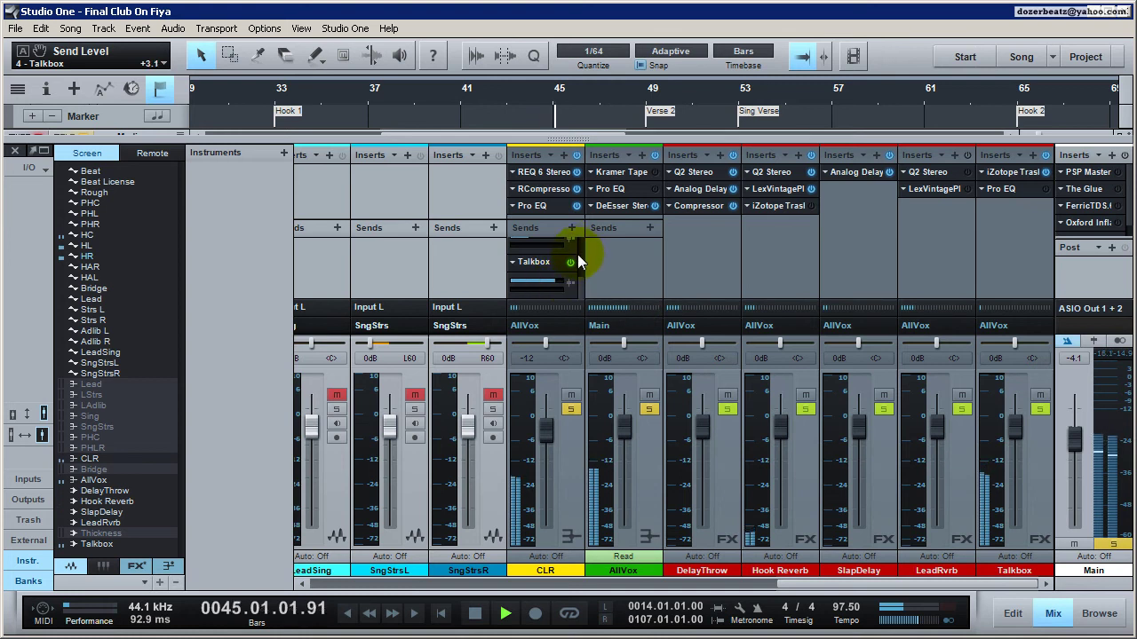
key("space")
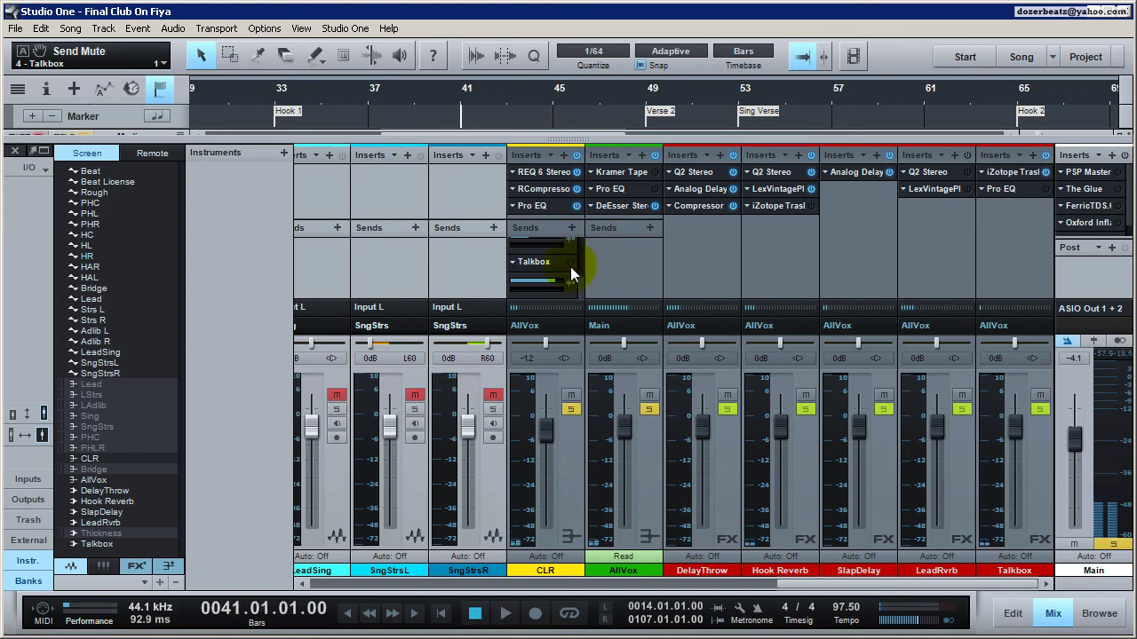
Step: Deactivate Trash's Post-Filter on the Talkbox channel, display the Box-Model settings, and close the plug-in window
left_click(544, 262)
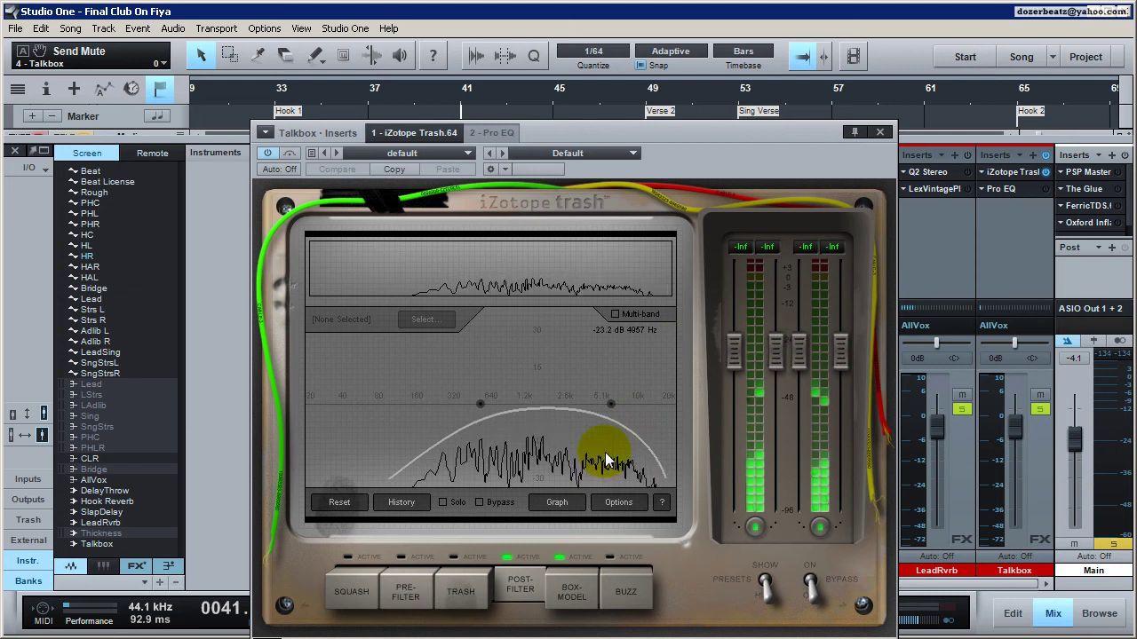
left_click(506, 559)
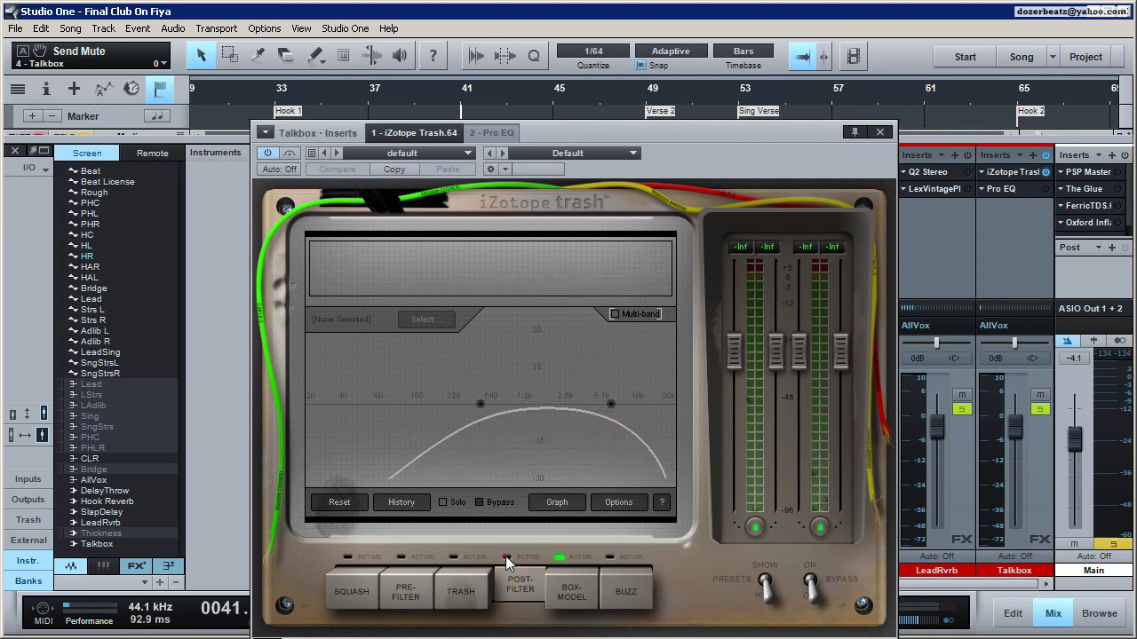
left_click(589, 593)
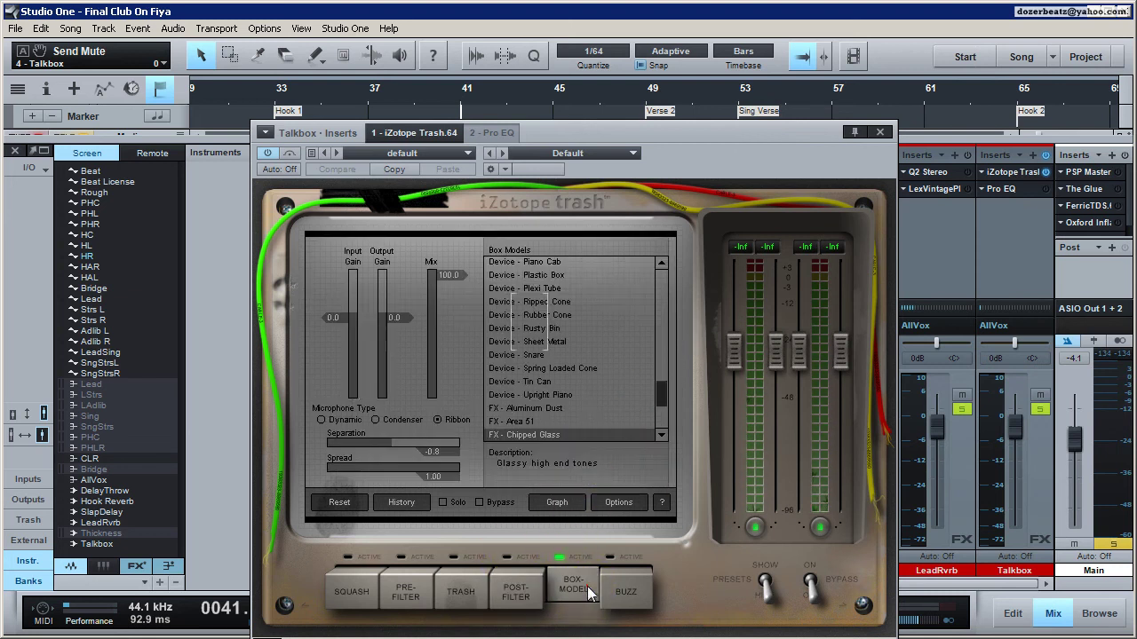
left_click(881, 134)
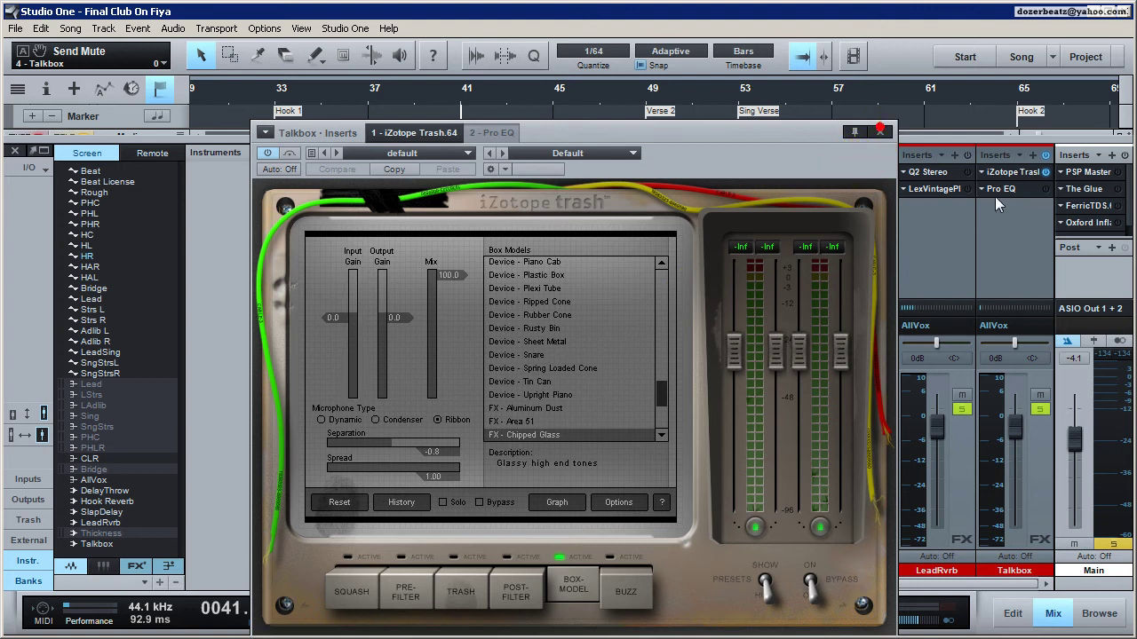
Step: Enable the Talkbox channel's Pro EQ and set its low-cut frequency to 906 Hz while playing the hook
left_click(1032, 187)
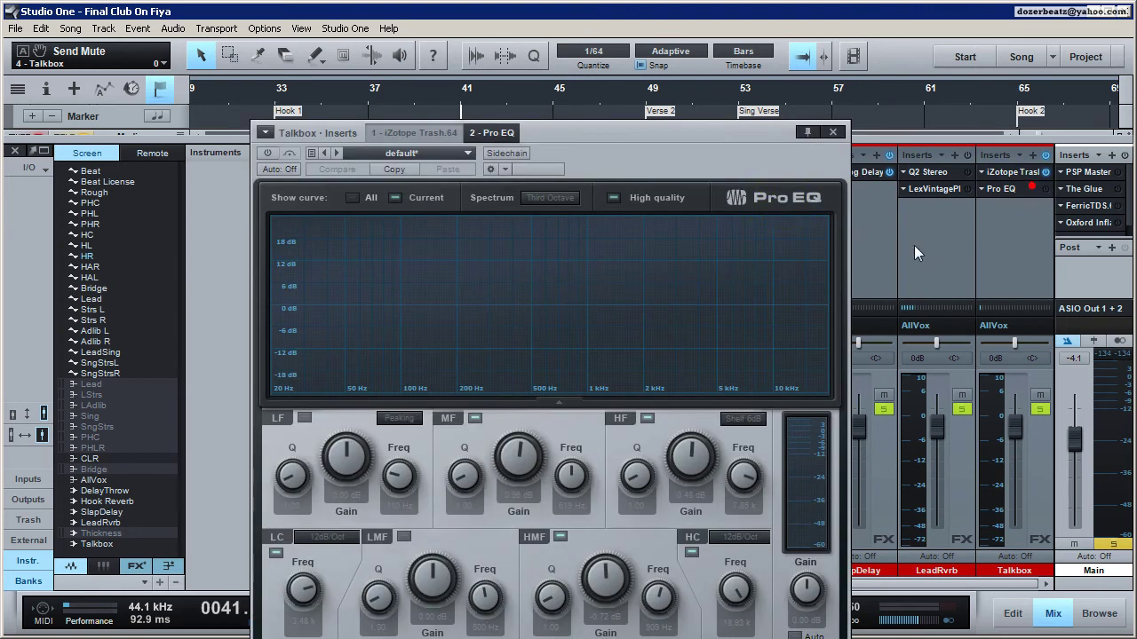
left_click(1045, 188)
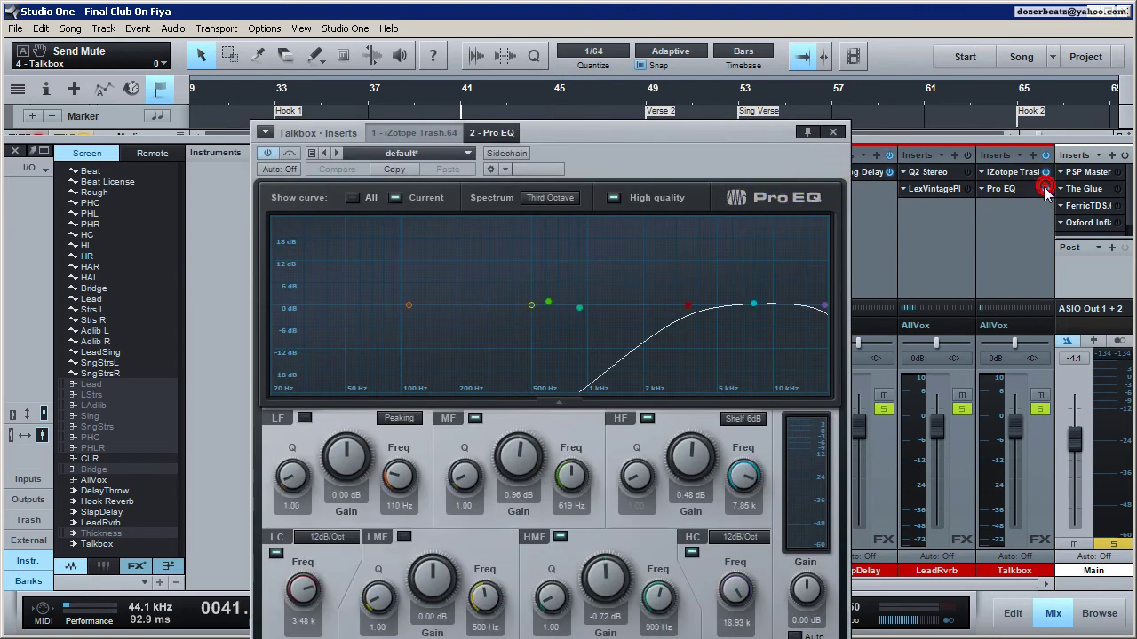
left_click_drag(562, 127, 659, 75)
key("space")
left_click_drag(400, 539, 404, 578)
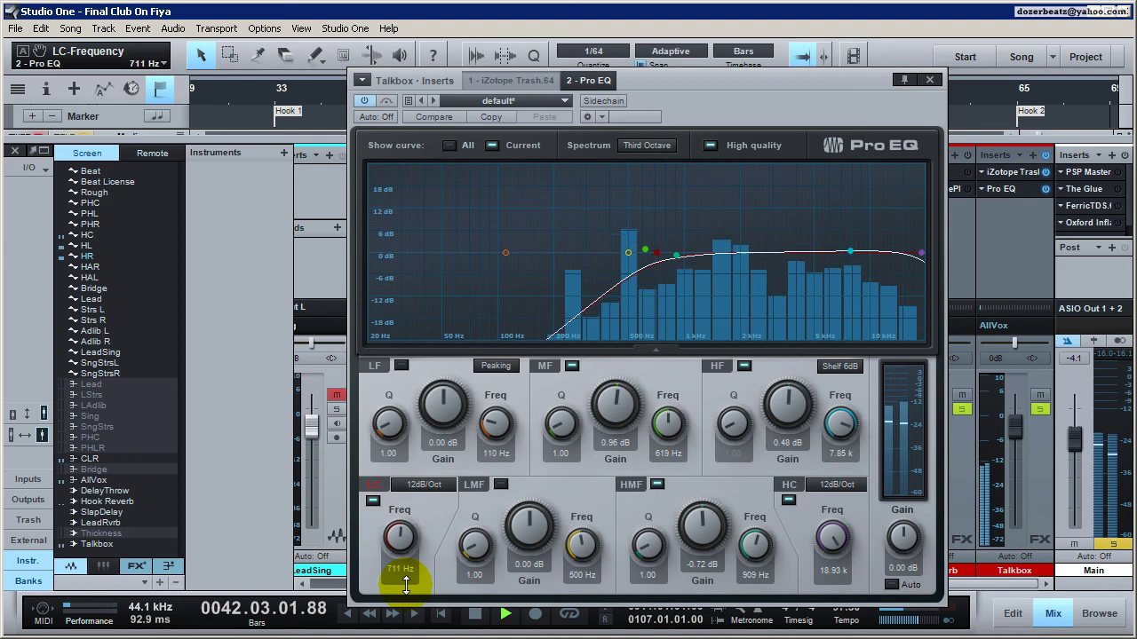
Step: Turn the Pro EQ's high-cut filter off and back on, and set its frequency to 12.08 kHz during playback
left_click(788, 500)
key("space")
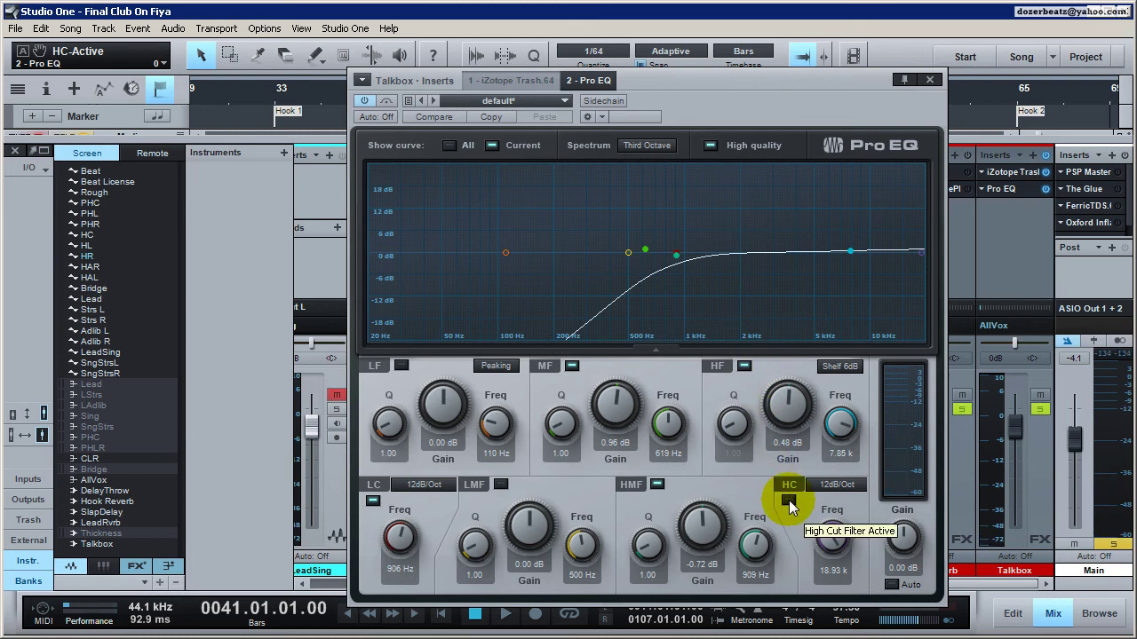
left_click(789, 502)
key("space")
mouse_move(830, 525)
left_mouse_down()
mouse_move(833, 568)
mouse_move(829, 527)
left_mouse_up()
key("space")
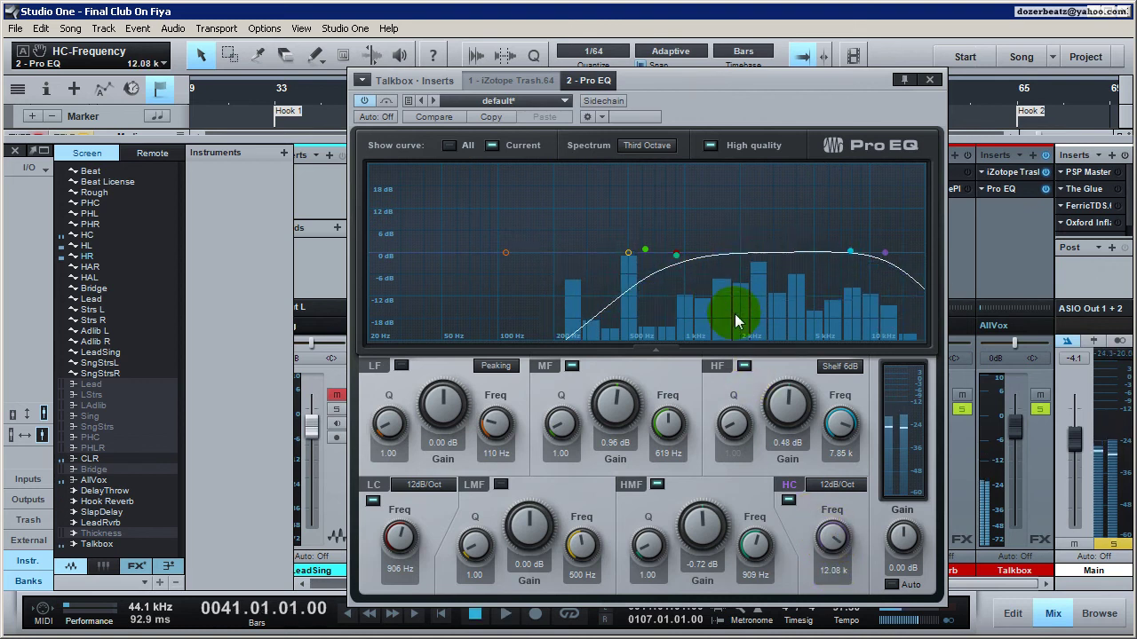
Step: Set the Pro EQ's MF band to -6.96 dB at 1.88 kHz, audition it, and close the EQ window
left_click(645, 252)
left_click_drag(644, 252, 738, 286)
key("space")
key("space")
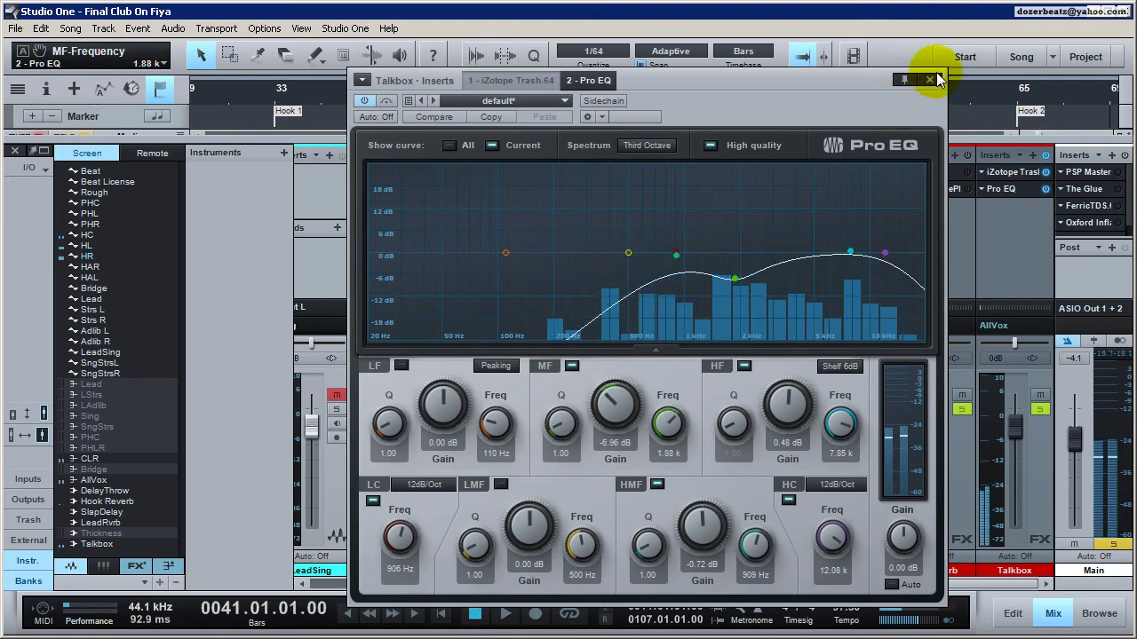
left_click(929, 79)
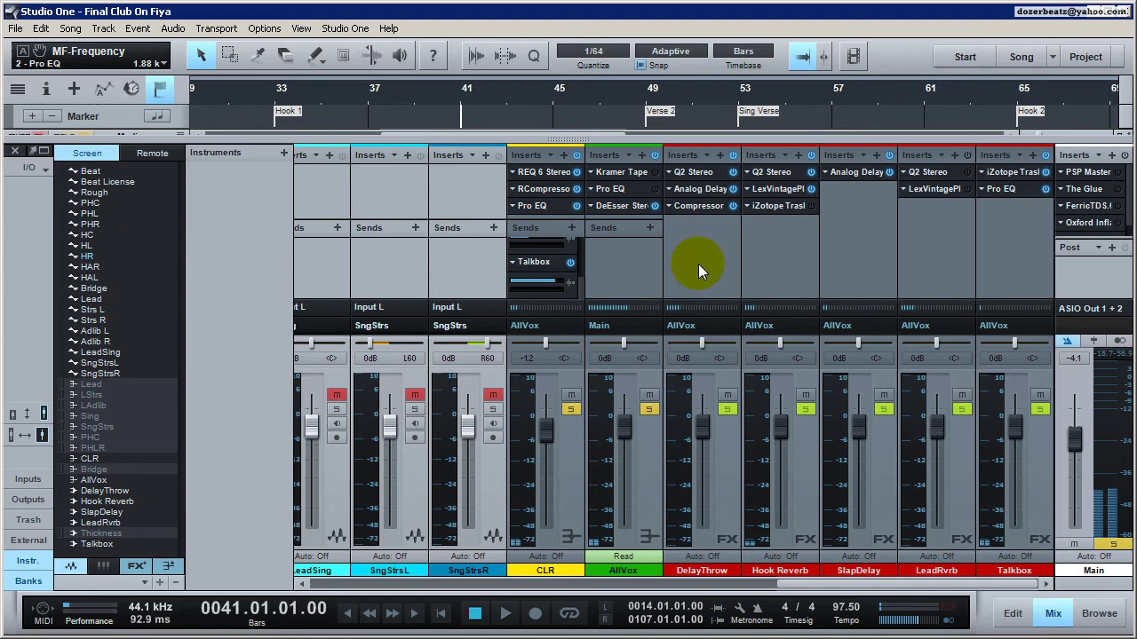
Step: Set the CLR channel's Talkbox send level to +4.4 and audition the hook
left_click(557, 483)
mouse_move(549, 283)
left_mouse_down()
mouse_move(513, 282)
mouse_move(557, 283)
left_mouse_up()
key("space")
key("space")
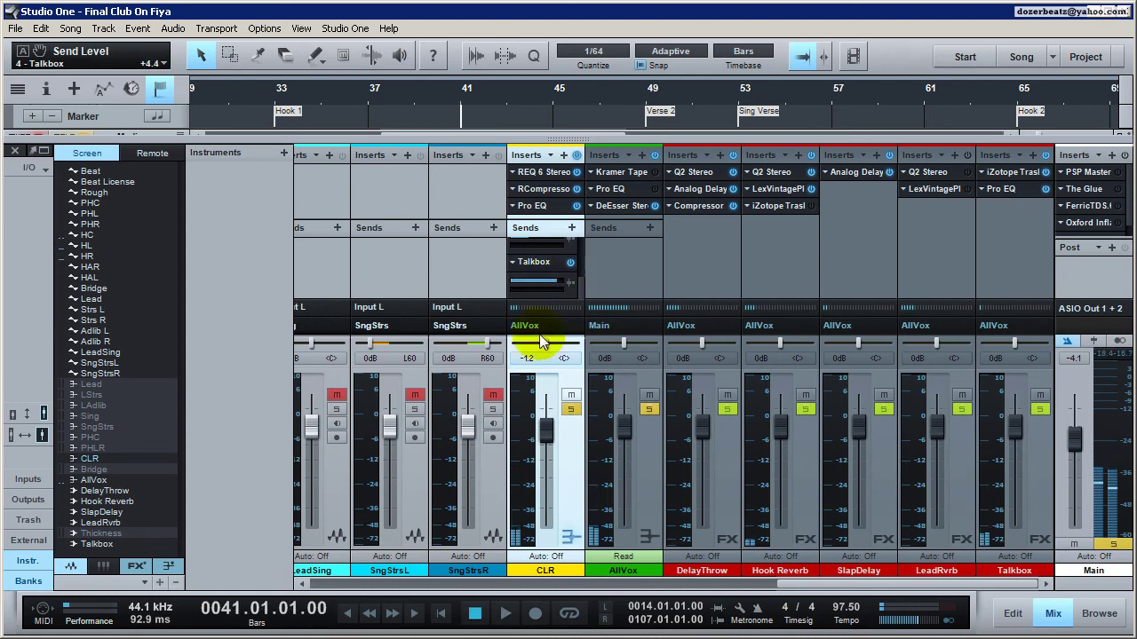
Step: Review the Talkbox channel's Trash Box-Model settings and its Pro EQ settings, closing each plug-in window after viewing
left_click(999, 174)
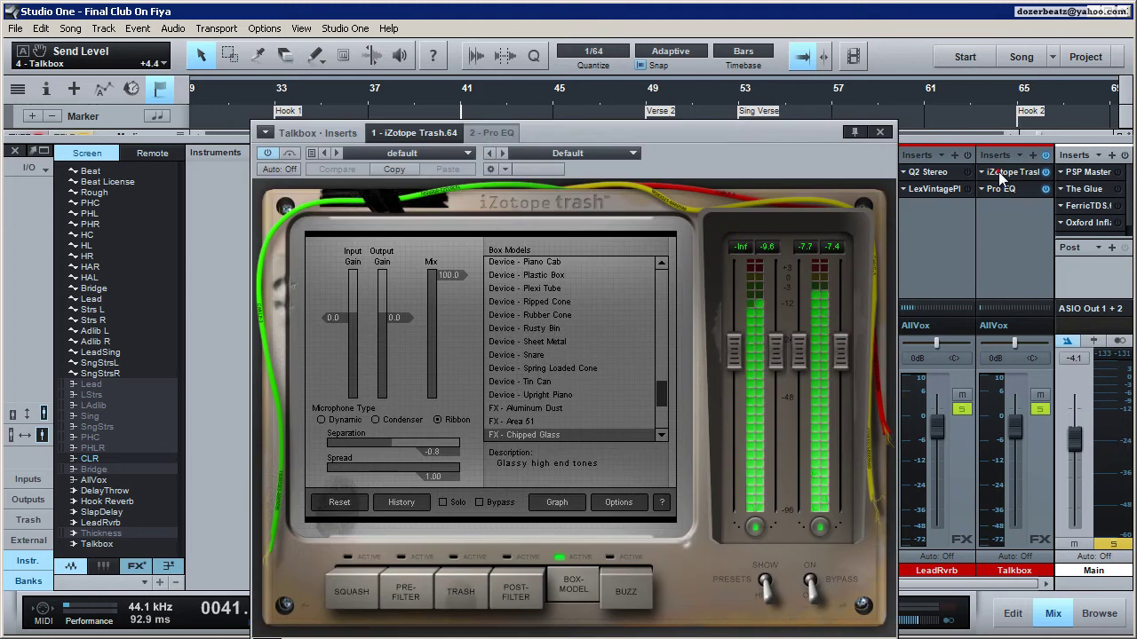
left_click(880, 132)
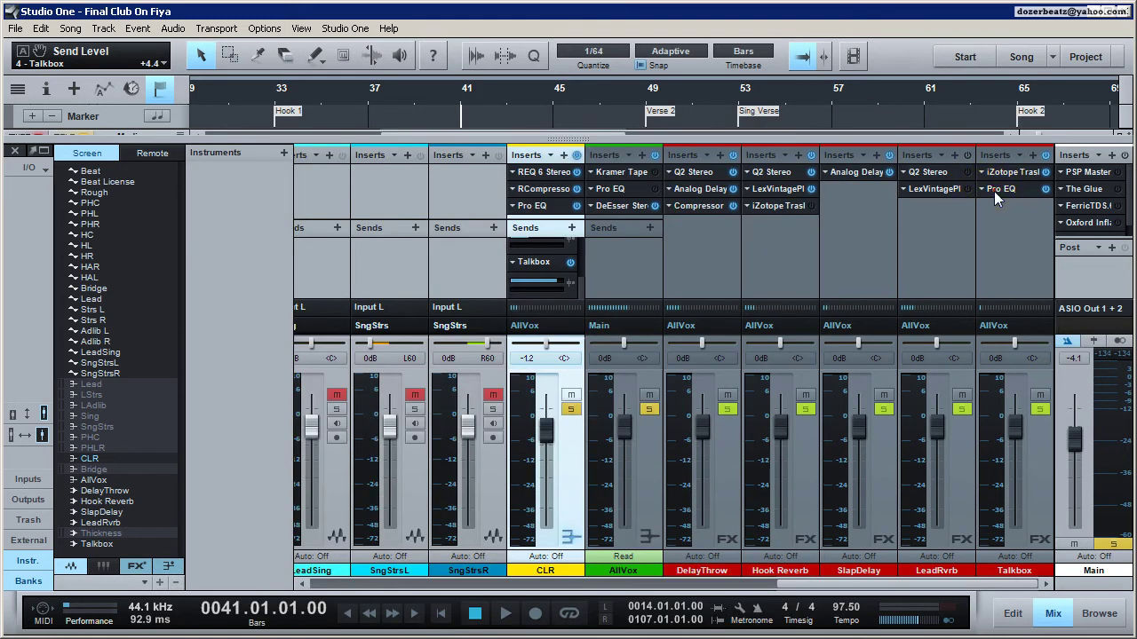
left_click(994, 190)
left_click(930, 81)
Step: Reopen the Talkbox channel's Trash plug-in and set the Box-Model Spread to 0.71
left_click(542, 260)
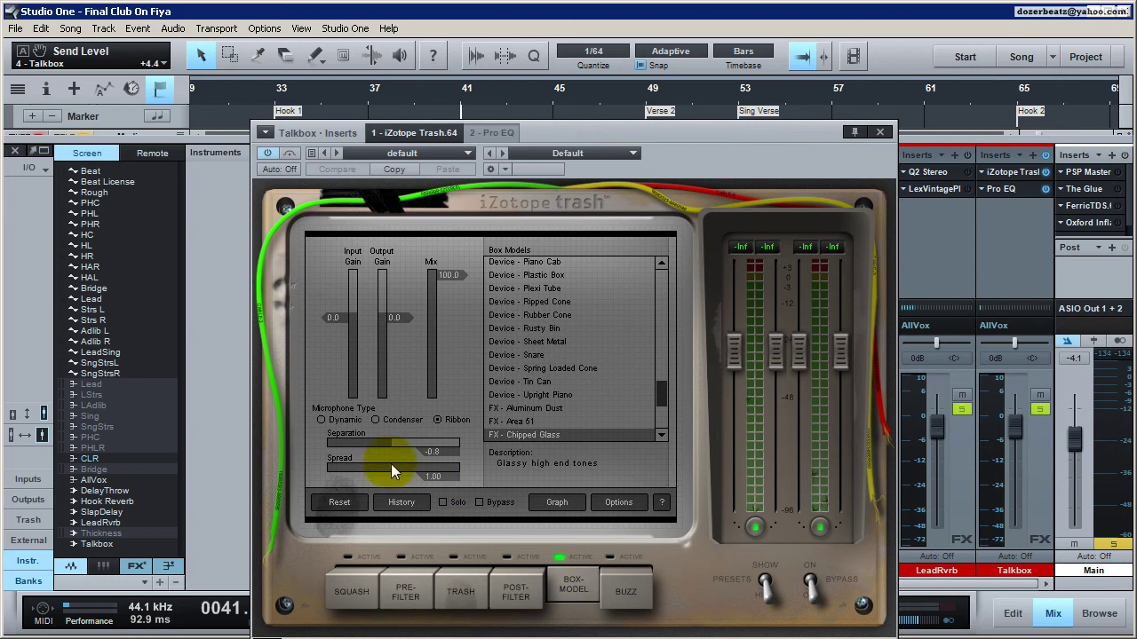
left_click_drag(435, 467, 420, 465)
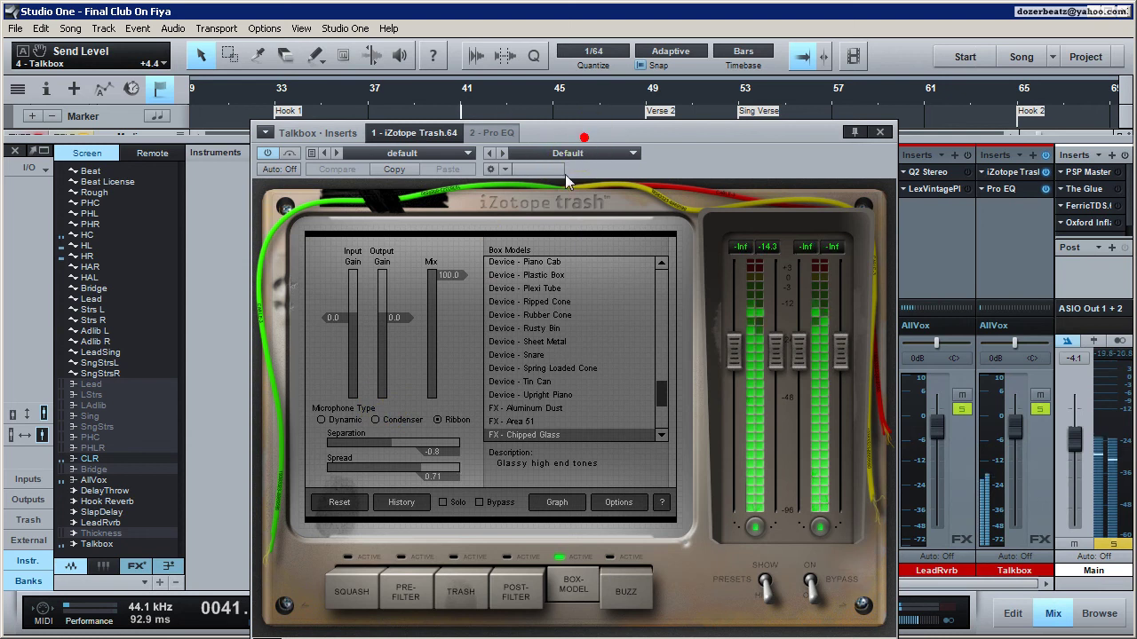
Step: Compare the Dynamic, Condenser and Ribbon microphone types in the Box-Model during playback, ending on Ribbon
left_click(320, 420)
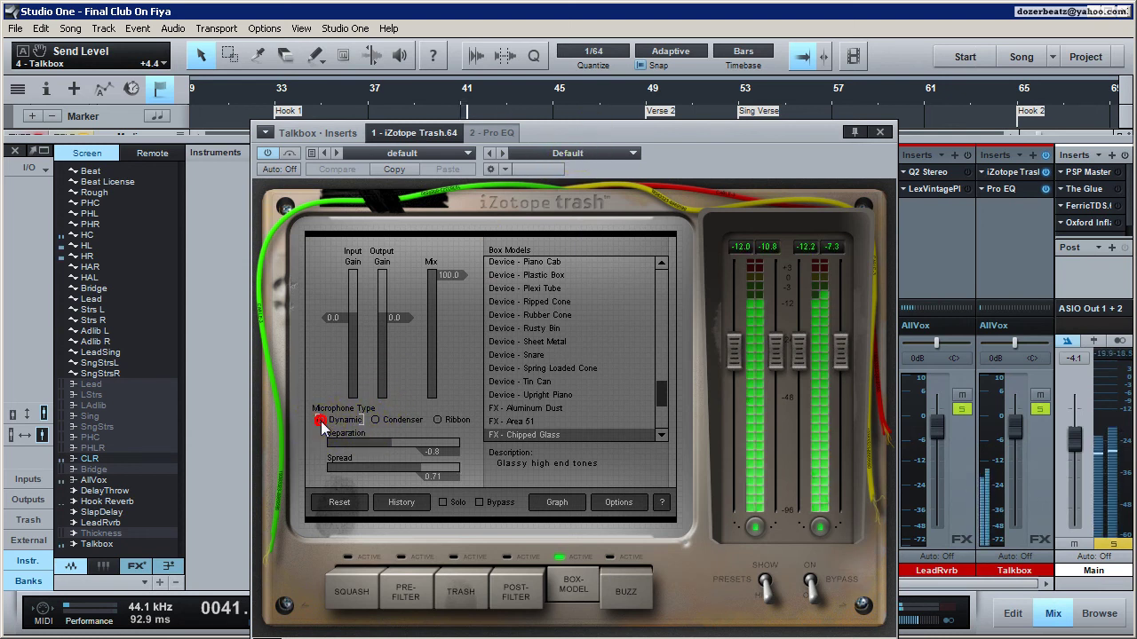
left_click(375, 423)
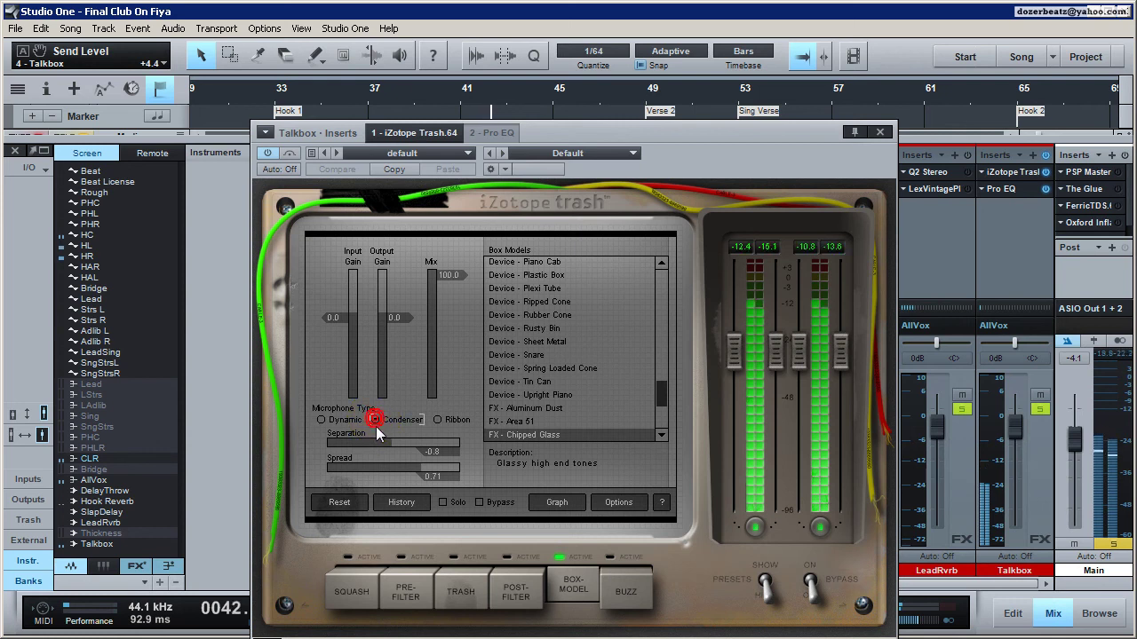
left_click(438, 419)
key("space")
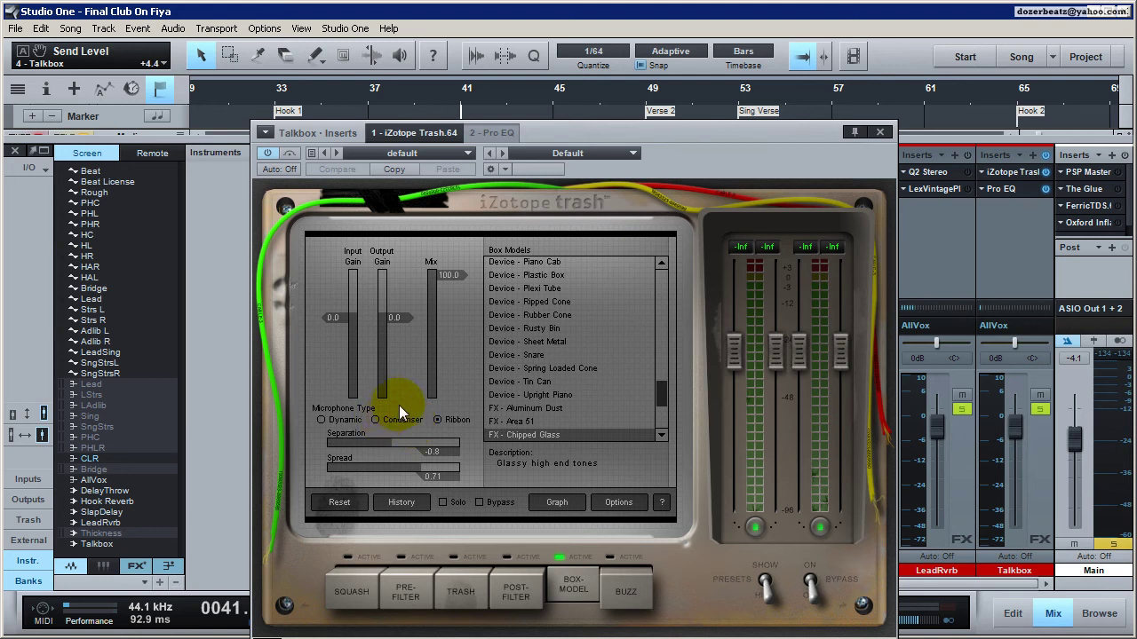
left_click(375, 419)
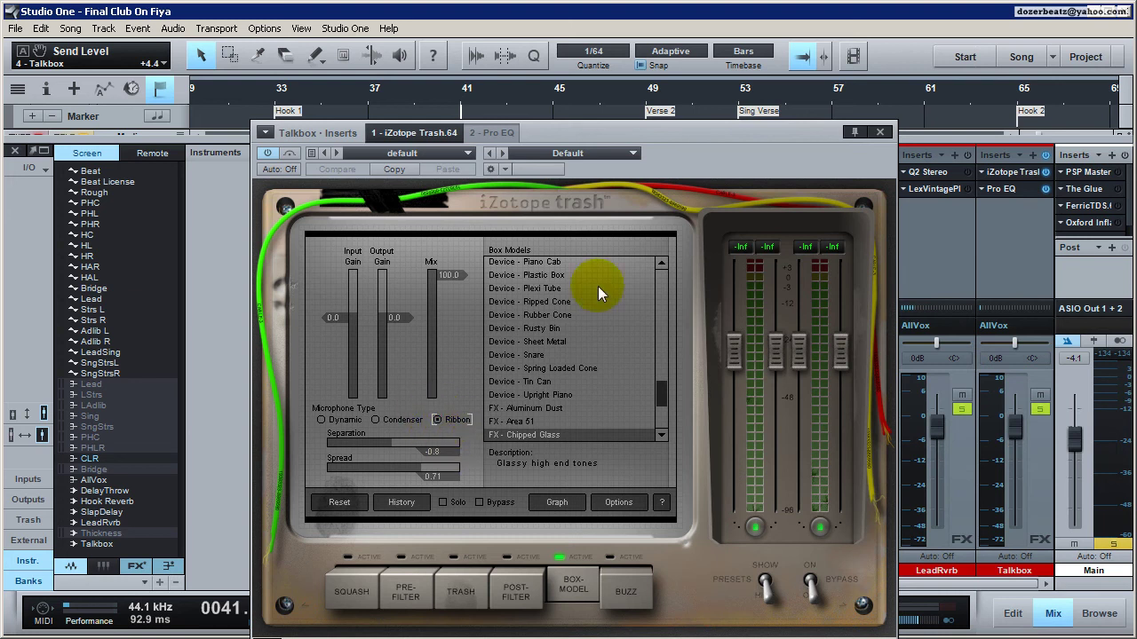
key("space")
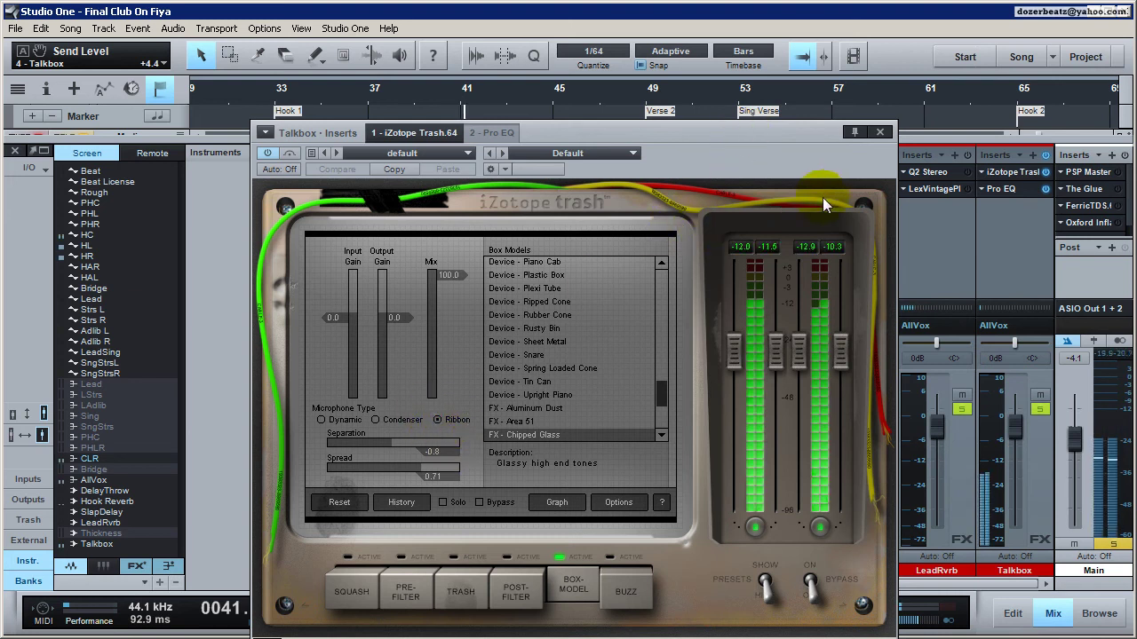
Step: Stop playback and reduce the Box-Model Spread to 0.64
left_click(567, 135)
key("space")
mouse_move(419, 464)
left_mouse_down()
mouse_move(396, 459)
mouse_move(412, 469)
left_mouse_up()
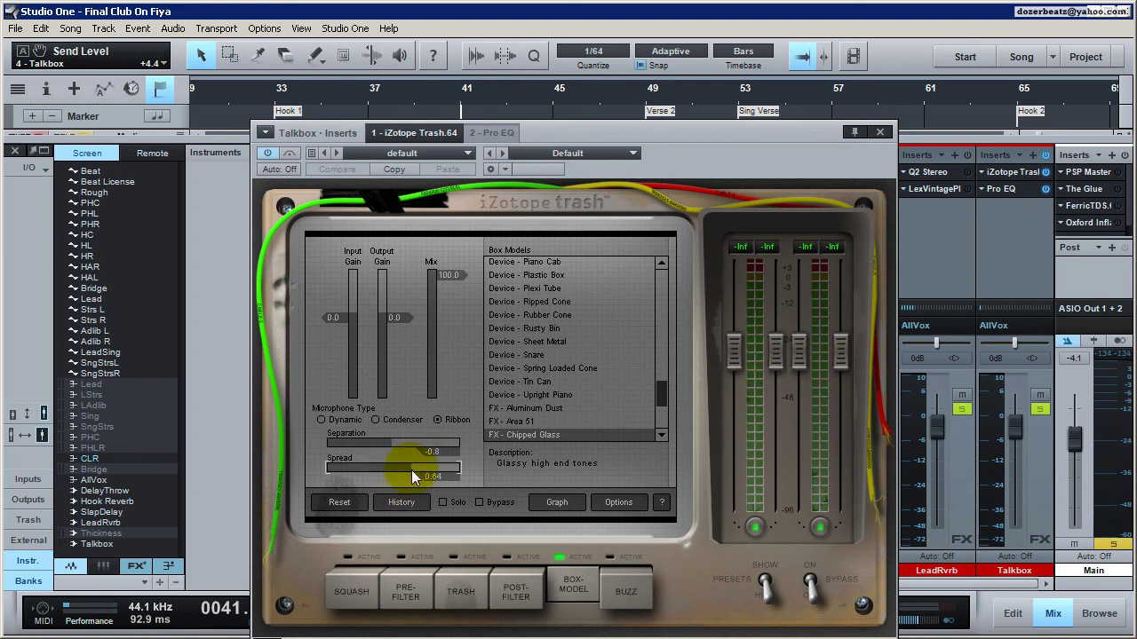
Step: Raise the Talkbox channel's Box-Model Spread to 0.74 and close the Trash window
left_click_drag(426, 471, 451, 470)
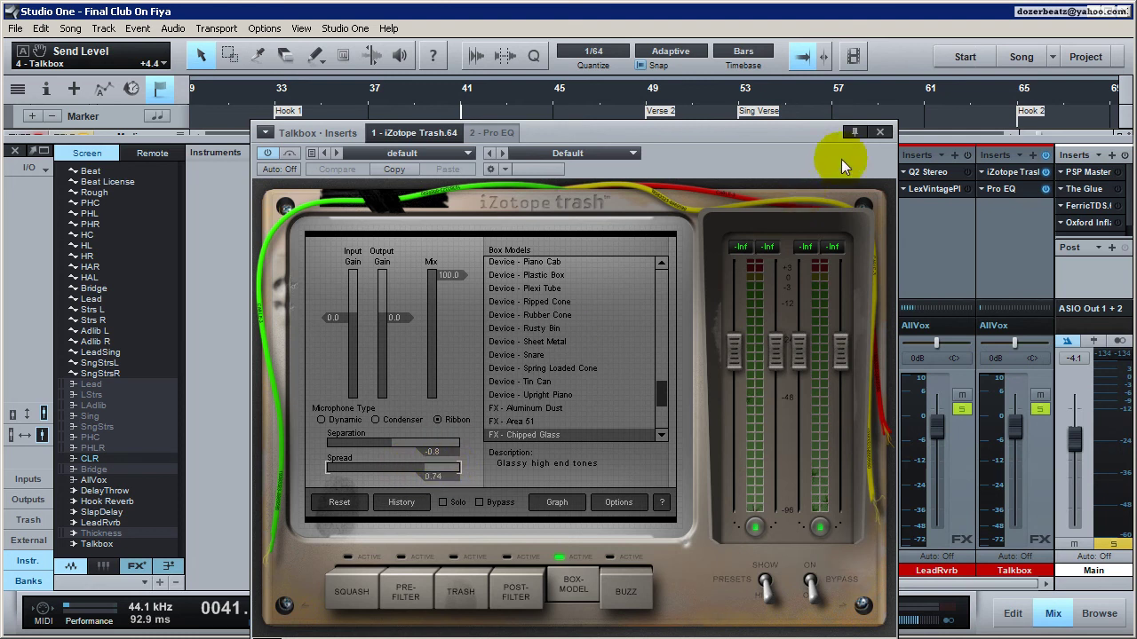
left_click(877, 131)
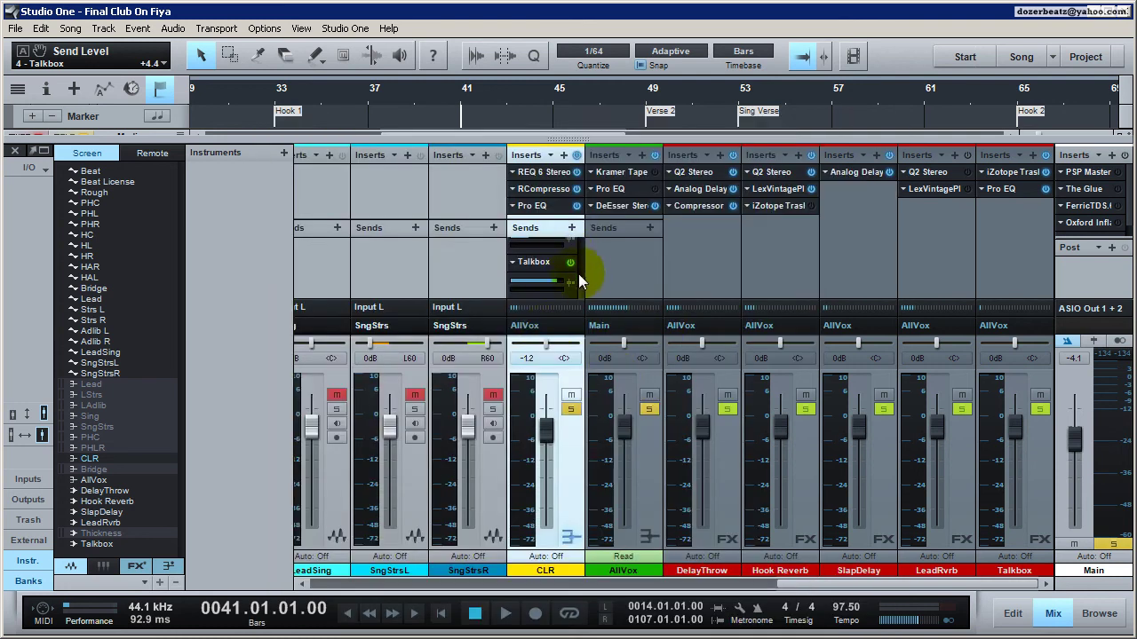
Step: Mute the CLR bus's Hook Reverb send and lower its Talkbox send level to -25.6 dB
scroll(582, 284, "up", 1)
left_click(571, 244)
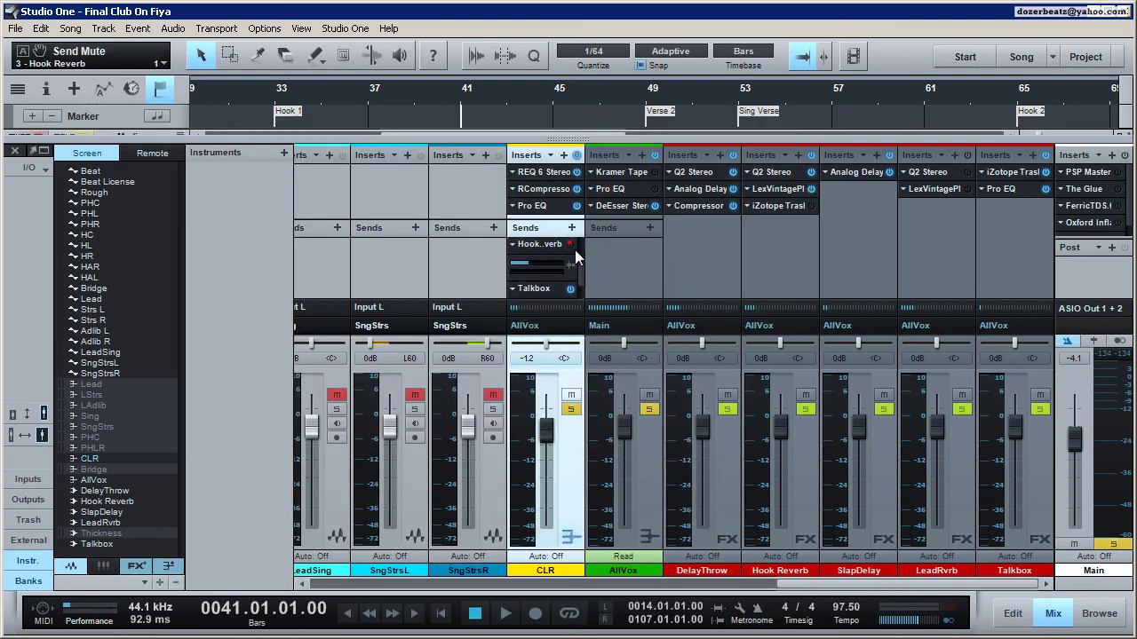
scroll(563, 284, "down", 1)
left_click_drag(545, 280, 528, 281)
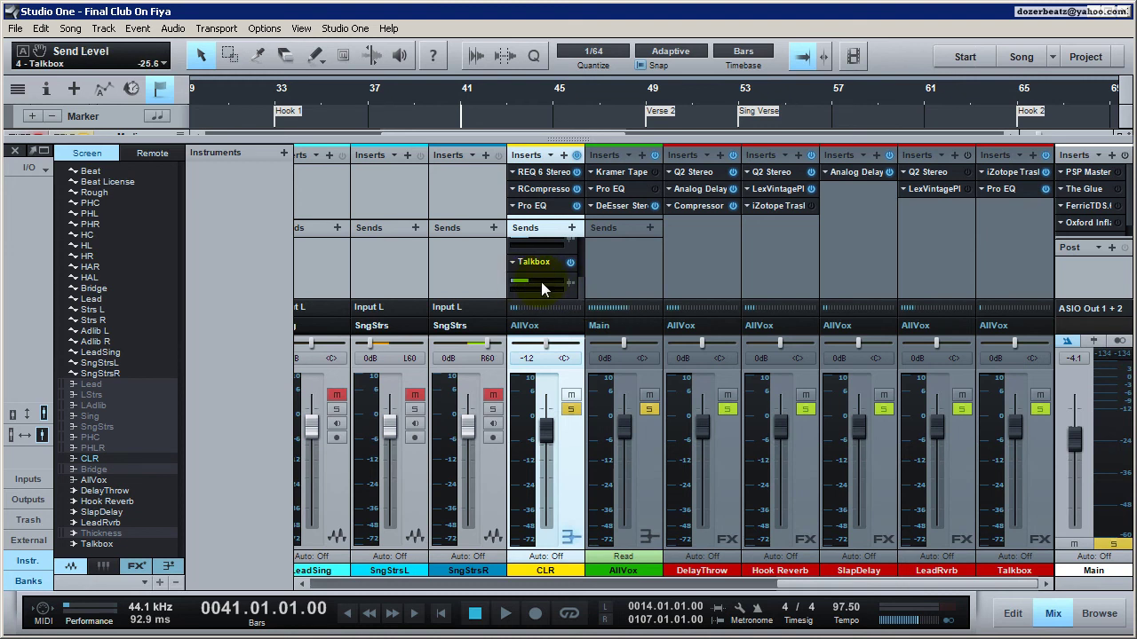
Step: Reopen the Talkbox channel's Trash plug-in, adjust the Box-Model Spread, and close the window
double_click(1004, 172)
left_click(415, 466)
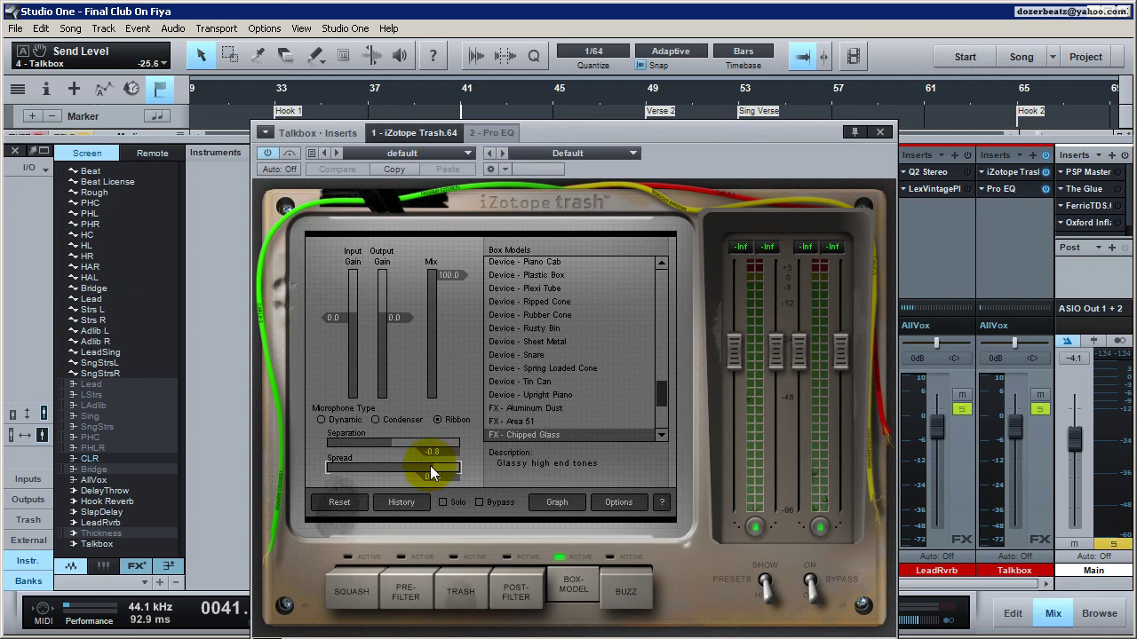
left_click_drag(430, 472, 894, 182)
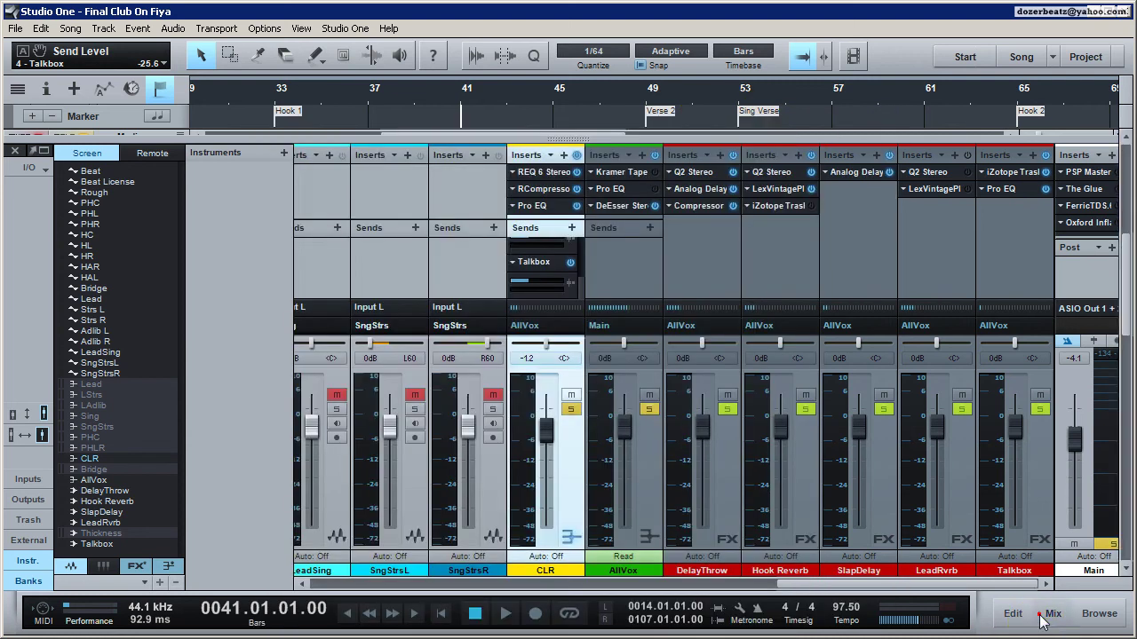
Step: Select the HL and HR clips in the arrangement, mute both tracks, and start playback of the hook
left_click(1012, 614)
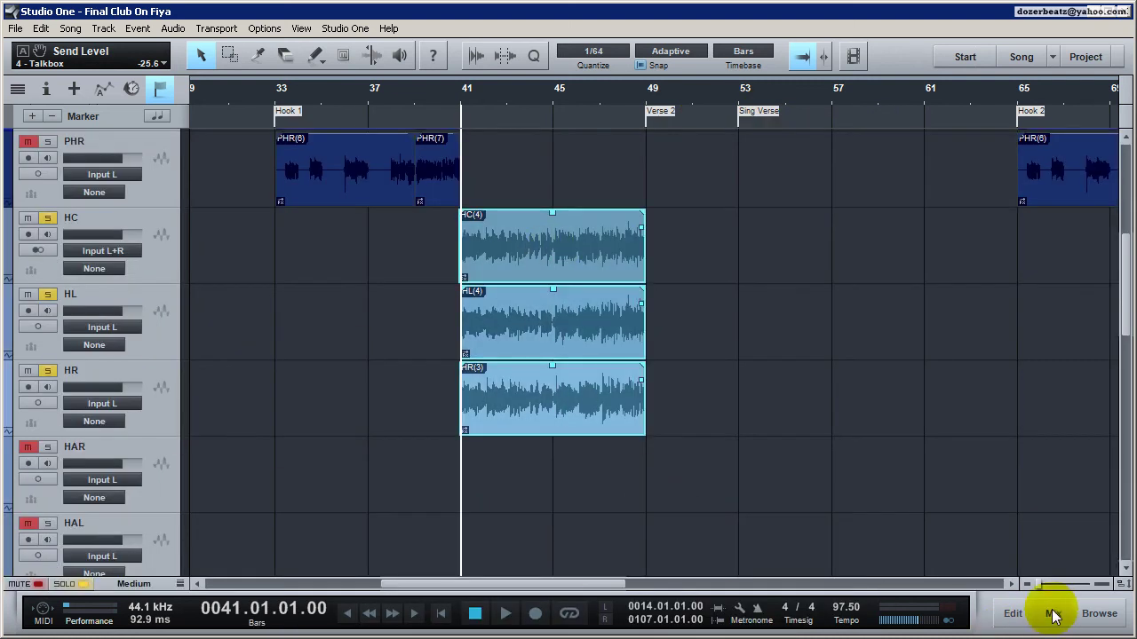
left_click_drag(716, 515, 595, 341)
left_click(28, 294)
left_click(27, 370)
key("space")
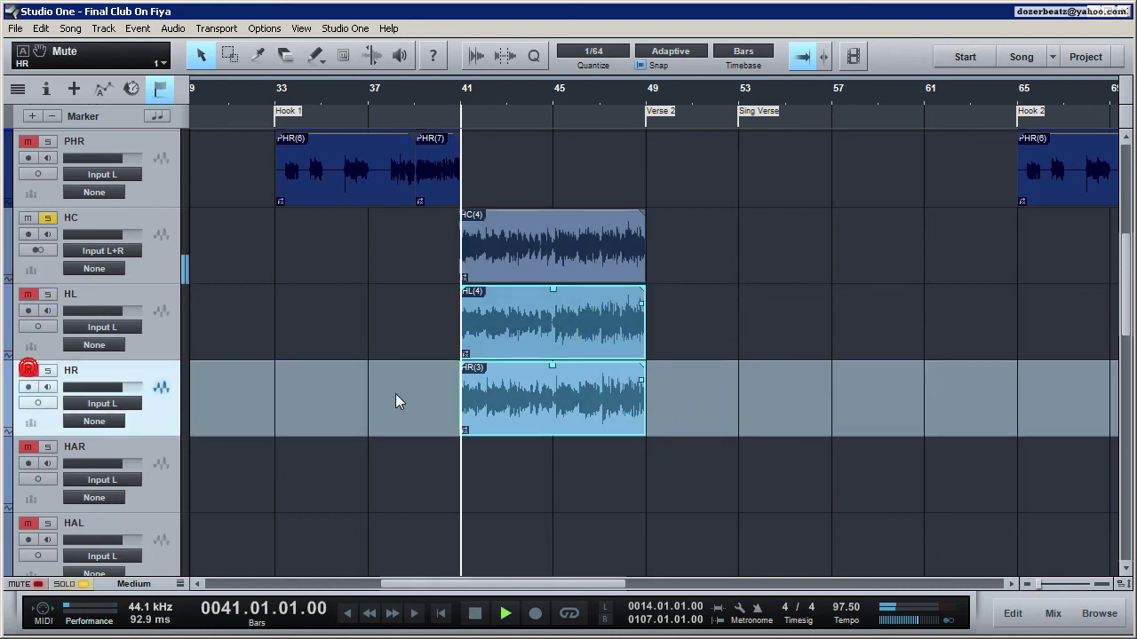
Step: Return to the mixer and raise the CLR bus's Talkbox send level to -0.4 dB during playback
left_click(1054, 614)
key("space")
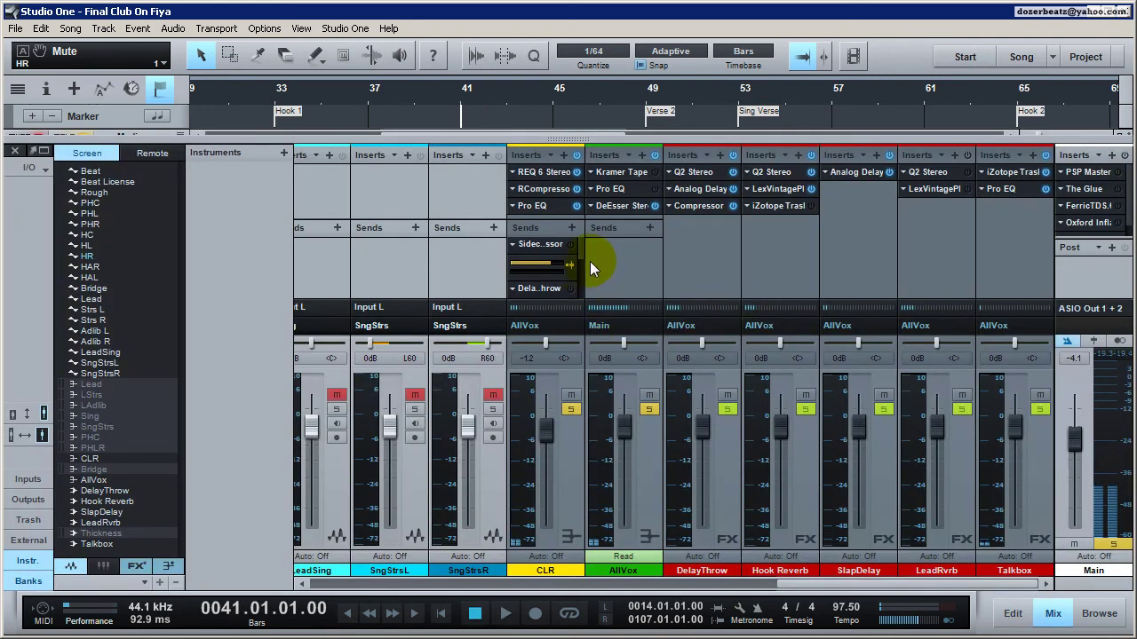
left_click(580, 285)
key("space")
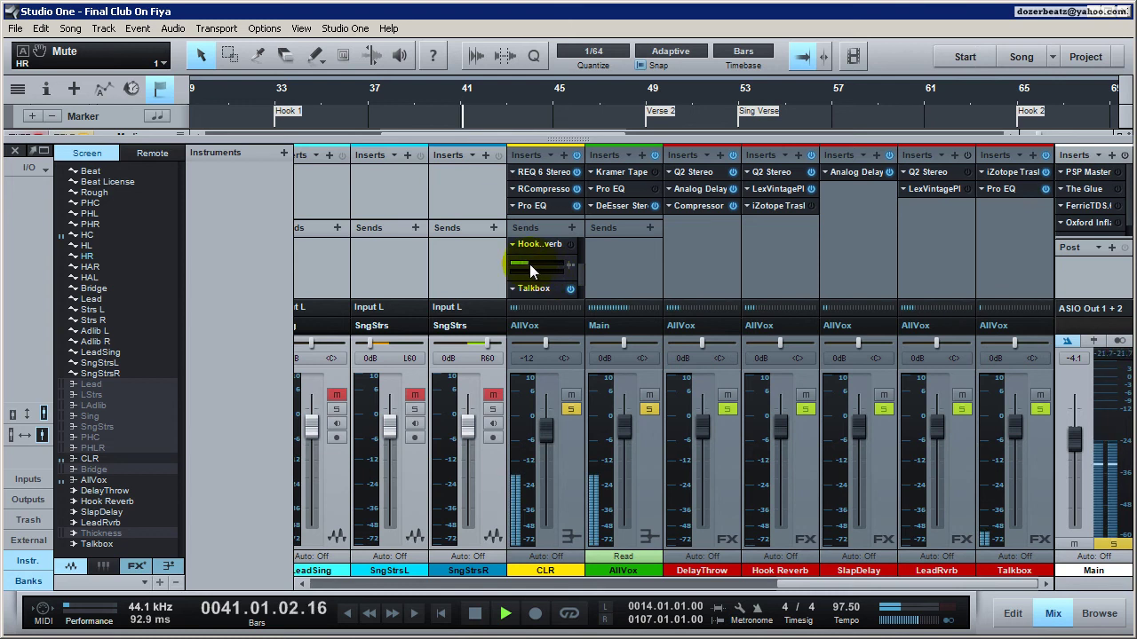
left_click(577, 282)
left_click_drag(539, 284, 552, 286)
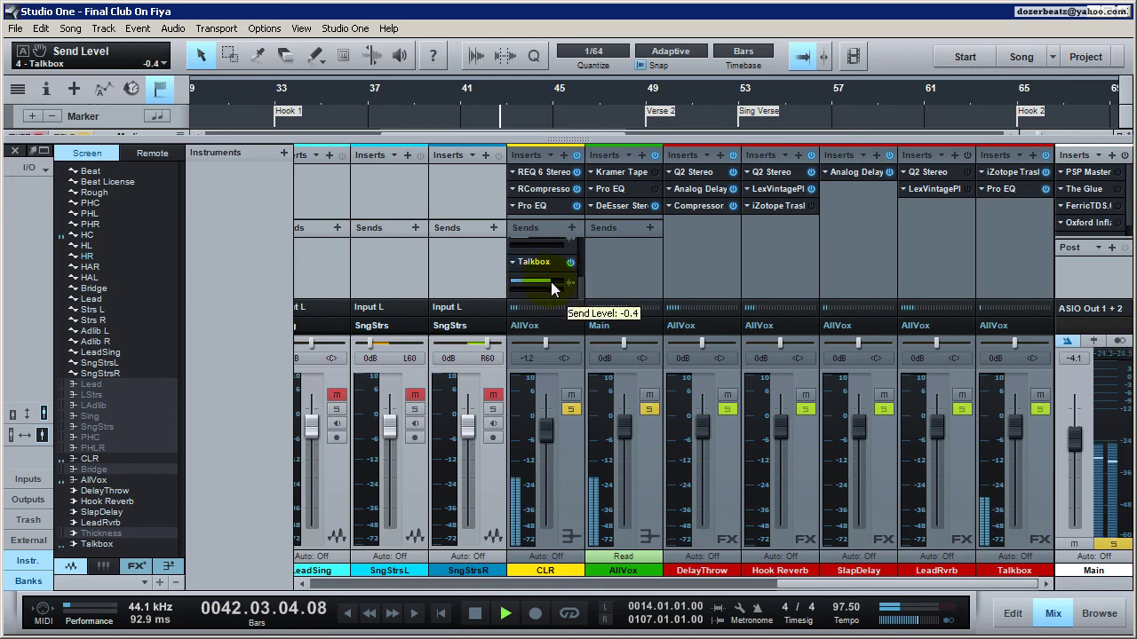
Step: Set the Talkbox channel's Box-Model Separation to 5.3 and Spread to 0.97, and close the Trash window
left_click(1017, 174)
left_click_drag(437, 469, 405, 442)
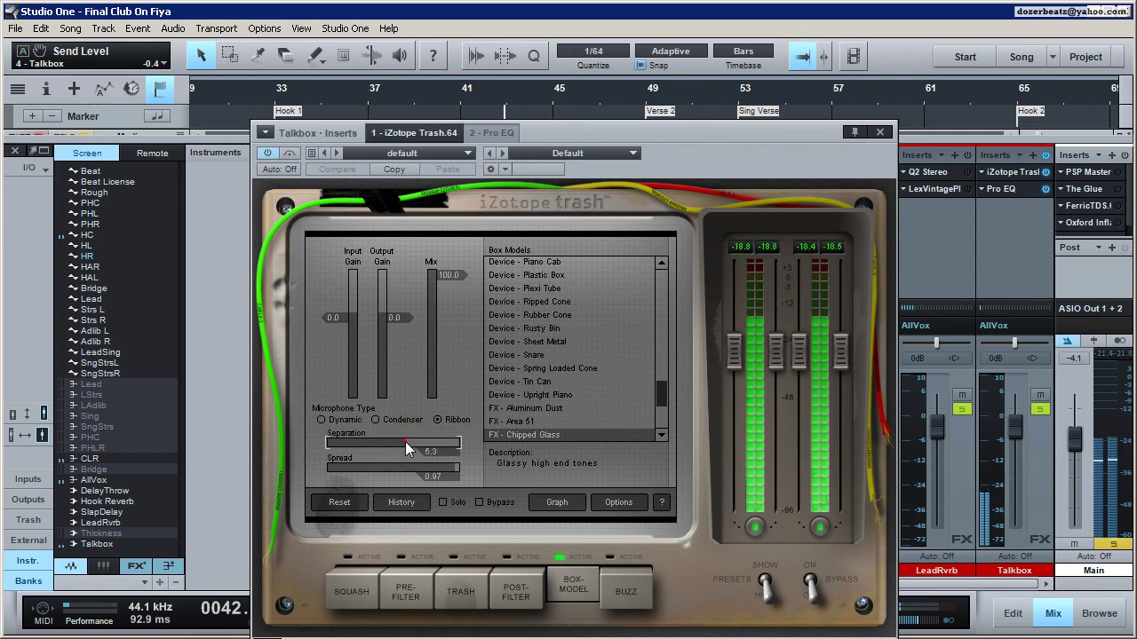
left_click(879, 131)
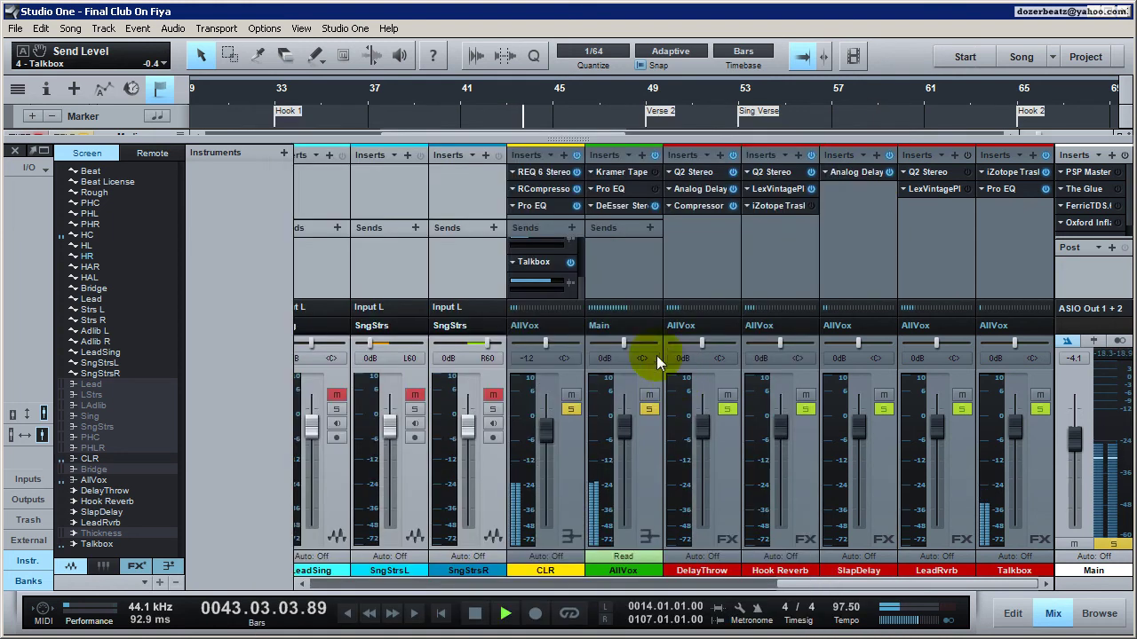
Step: Set the CLR bus's Talkbox send level to +1.7 dB and audition the hook
mouse_move(558, 281)
left_mouse_down()
mouse_move(476, 279)
mouse_move(579, 300)
mouse_move(518, 281)
mouse_move(553, 283)
left_mouse_up()
key("space")
key("space")
key("space")
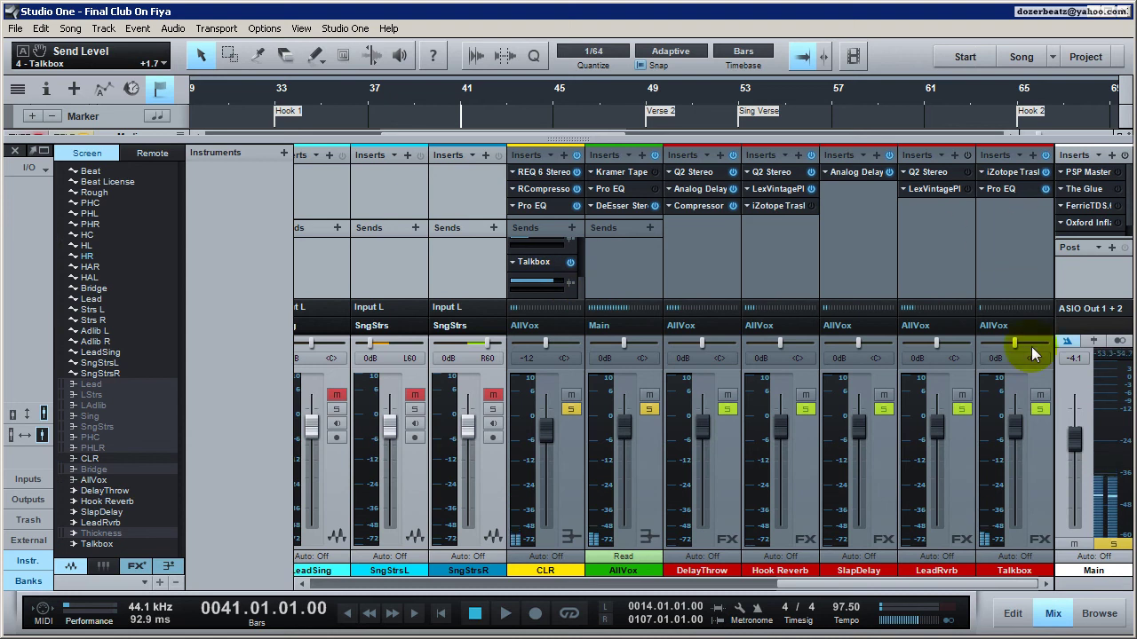
Step: Move the playback position to 45.02 and play the hook while raising the CLR bus's Talkbox send level to +3.1 dB
left_click(1050, 614)
left_click(556, 96)
left_click(1052, 613)
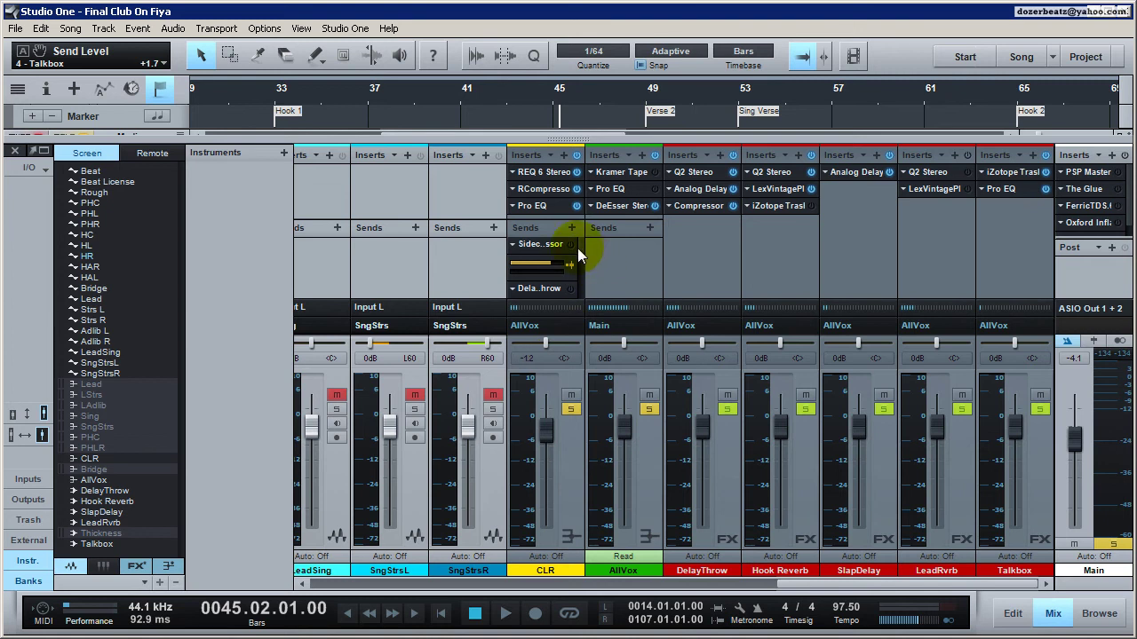
scroll(582, 282, "down", 3)
key("space")
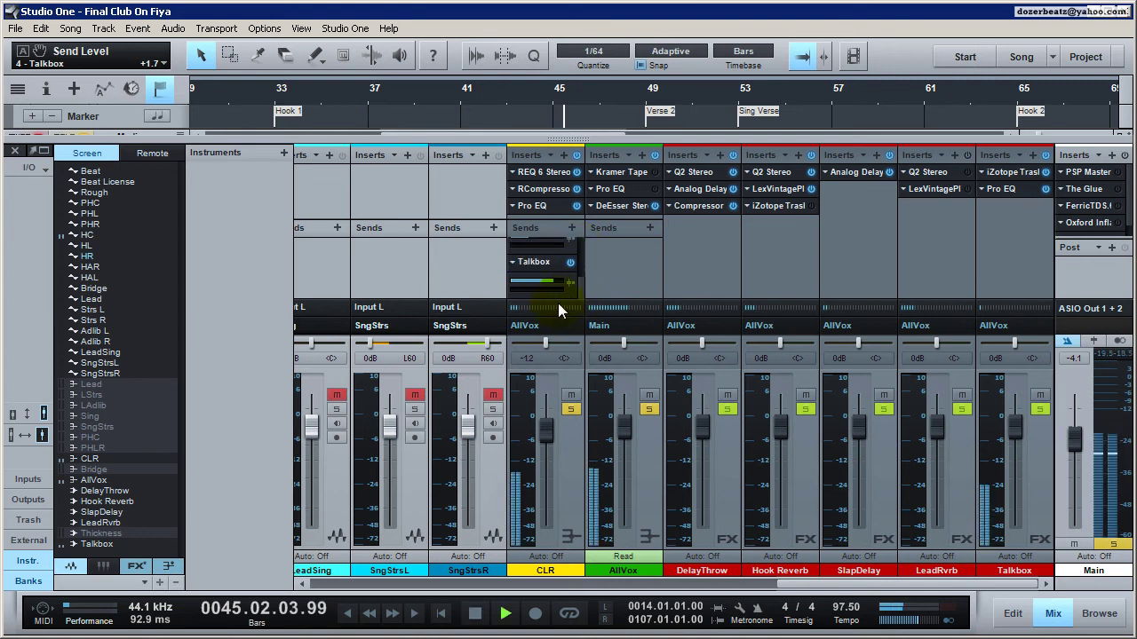
mouse_move(551, 282)
left_mouse_down()
mouse_move(538, 282)
mouse_move(555, 284)
left_mouse_up()
key("space")
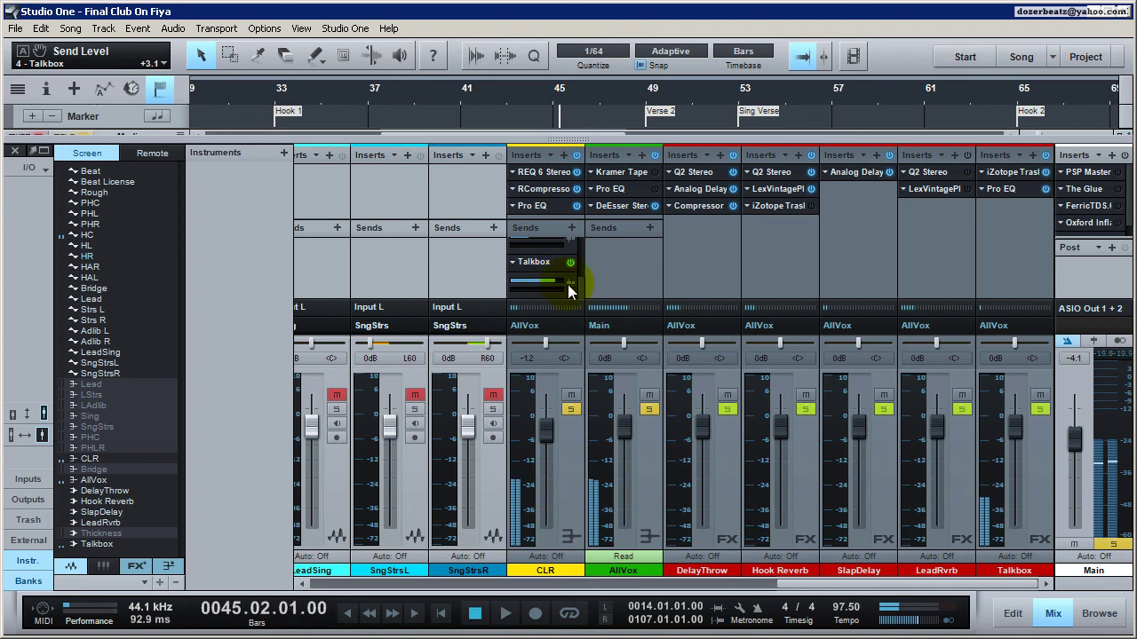
Step: Enable the CLR bus's Hook Reverb send, audition it at -8.7 dB, and reduce its level to -31.1 dB
scroll(575, 275, "up", 3)
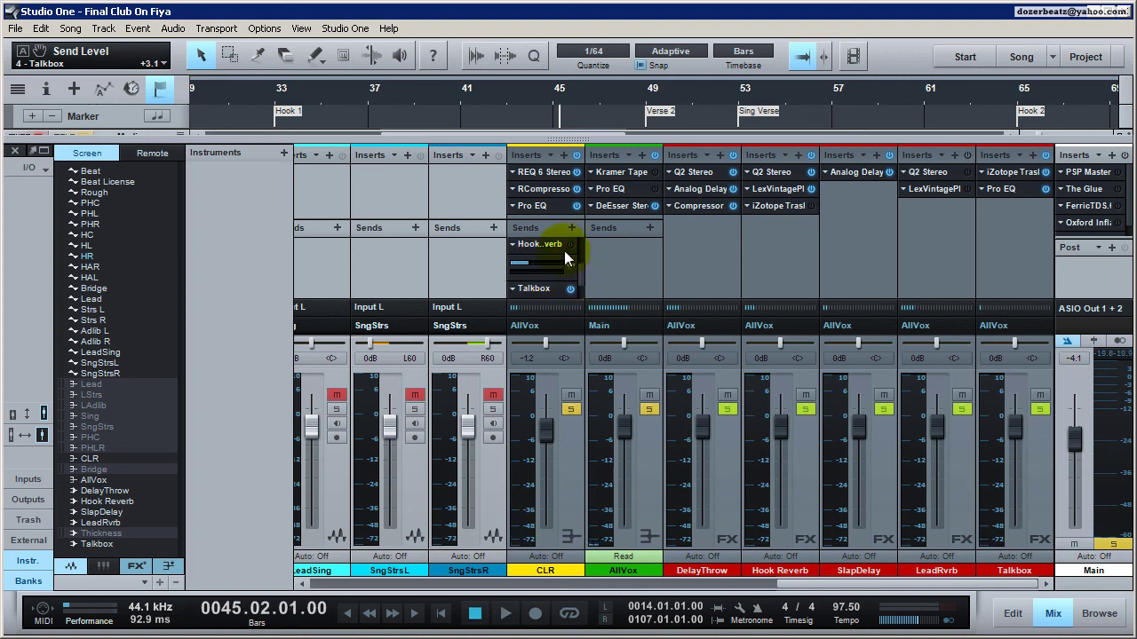
key("space")
left_click_drag(531, 266, 539, 263)
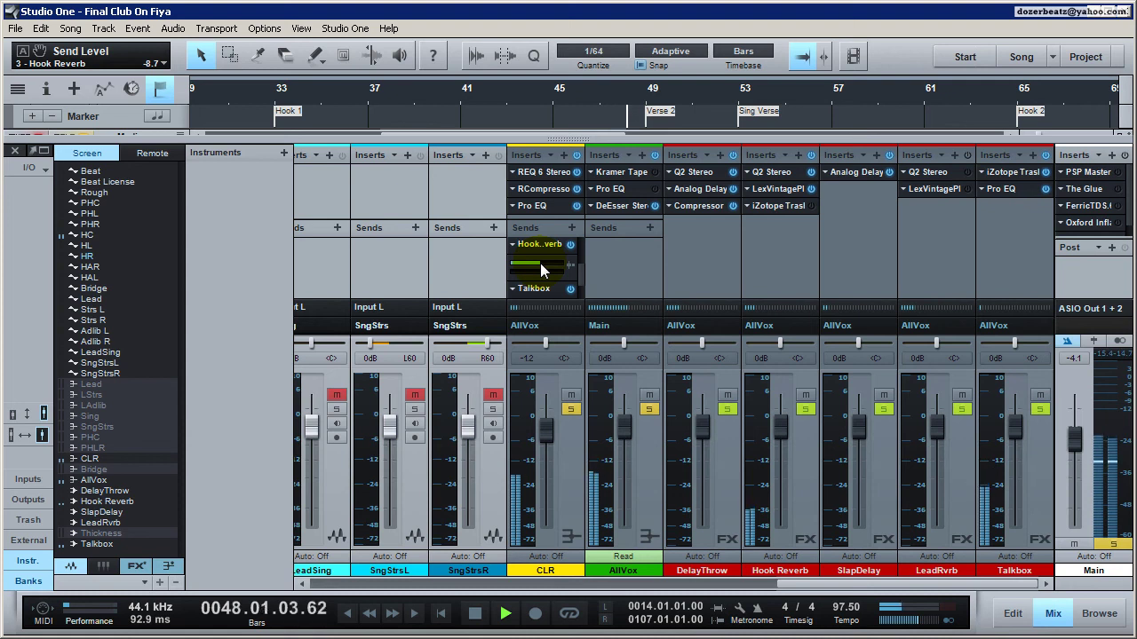
key("space")
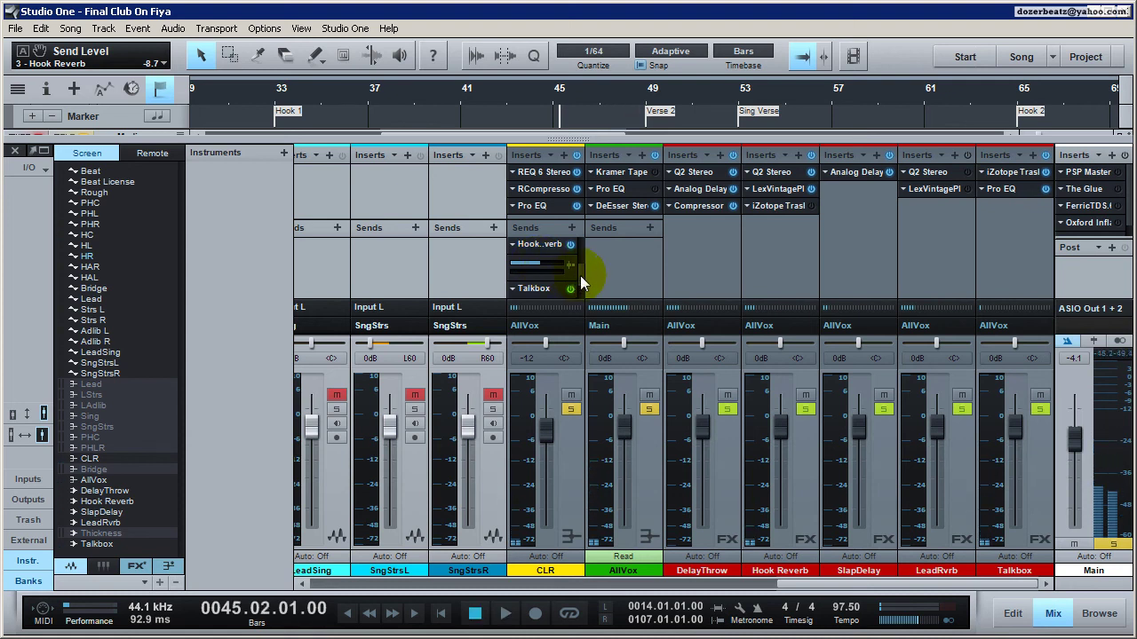
scroll(580, 275, "down", 1)
left_click(583, 305)
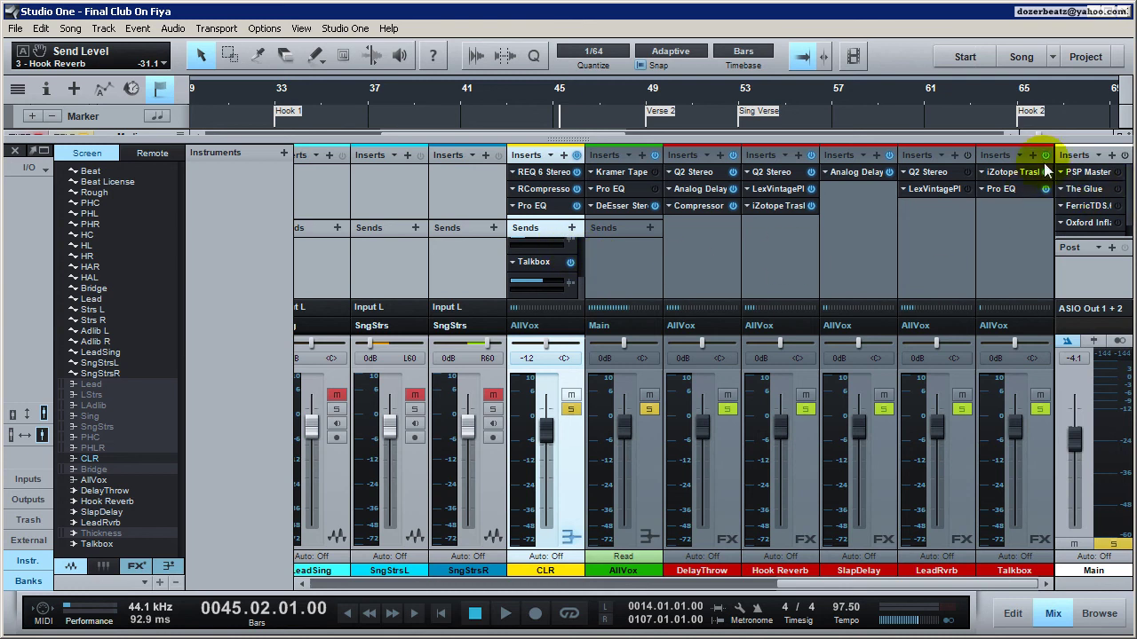
Step: Remove the Talkbox send from the CLR bus and bypass all inserts on the Talkbox channel
left_click(1032, 501)
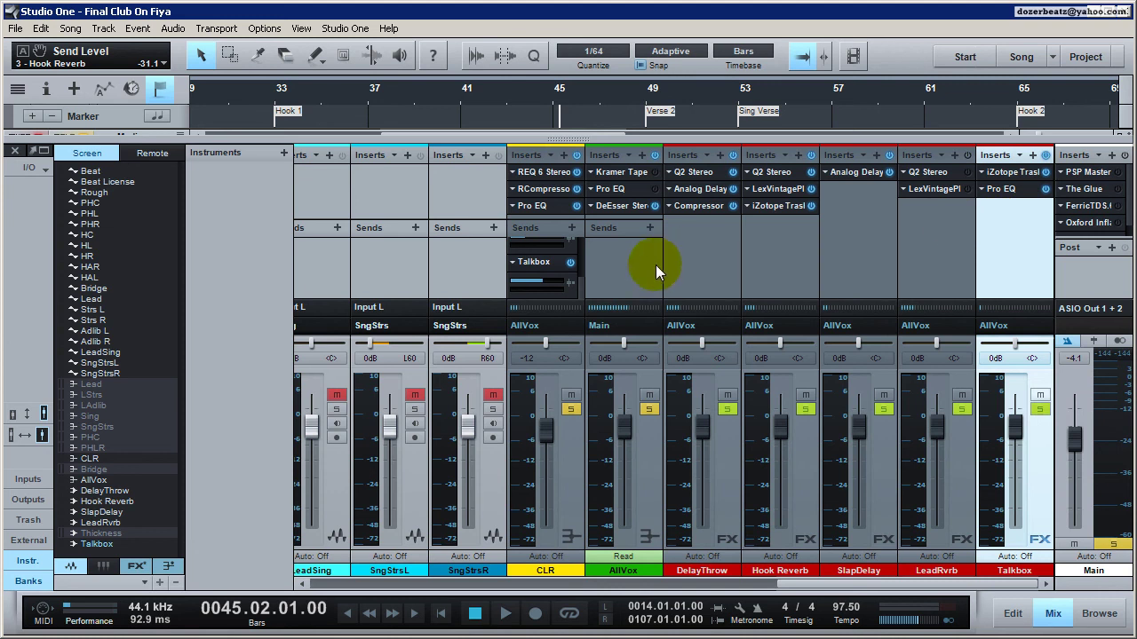
right_click(536, 265)
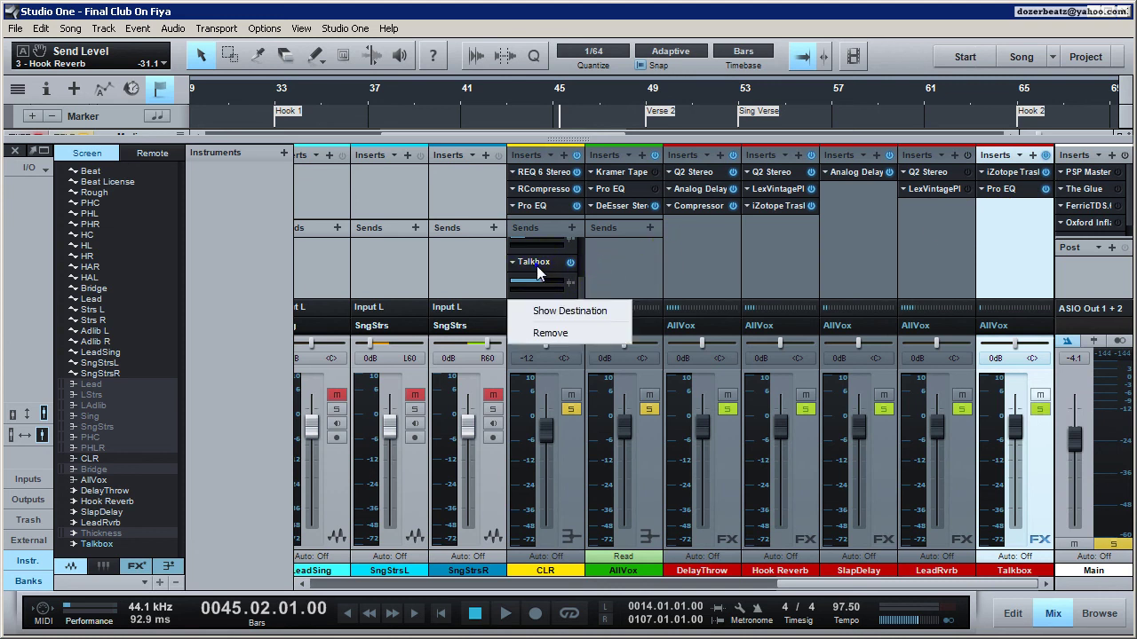
left_click(572, 339)
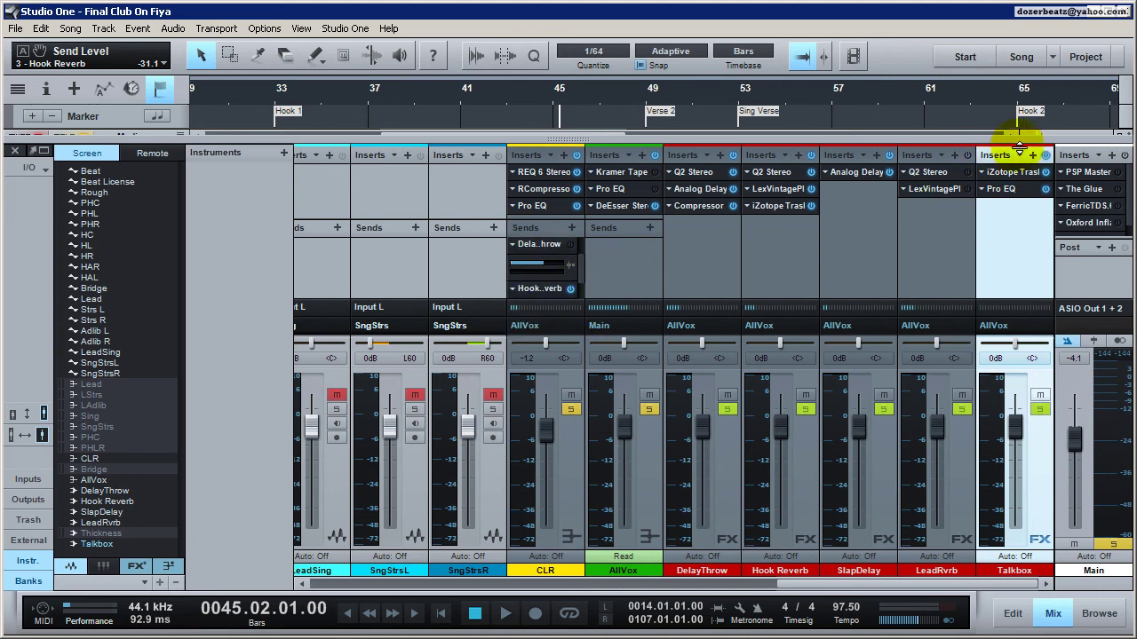
left_click(1046, 154)
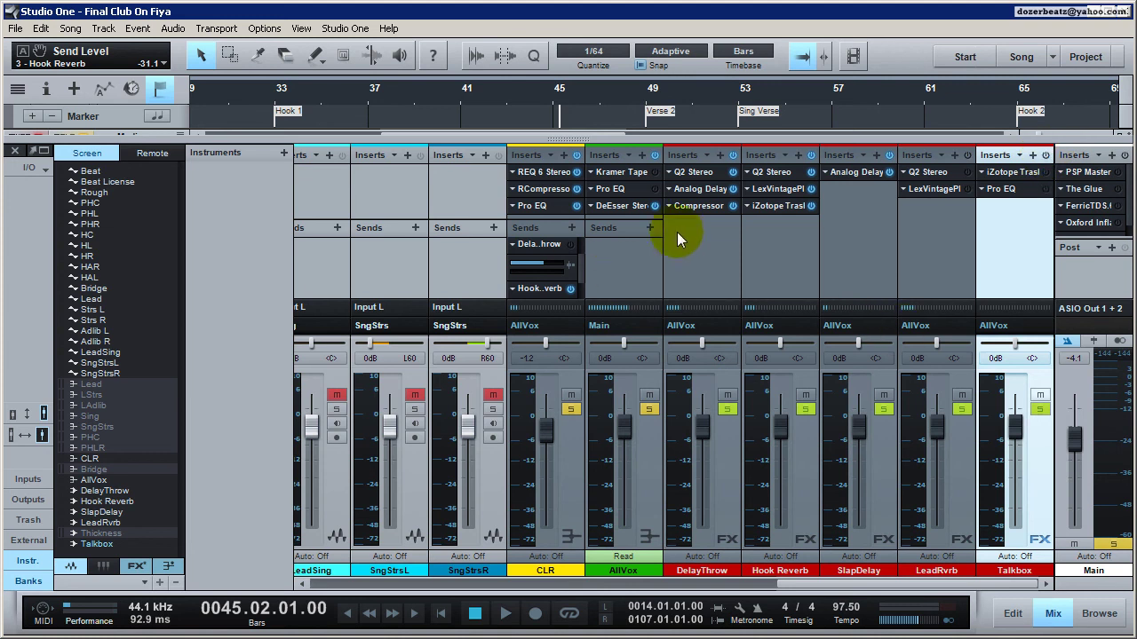
Step: Bypass the Trash insert on the Hook Reverb channel and review the channel's Q2 equalizer settings
scroll(584, 289, "down", 1)
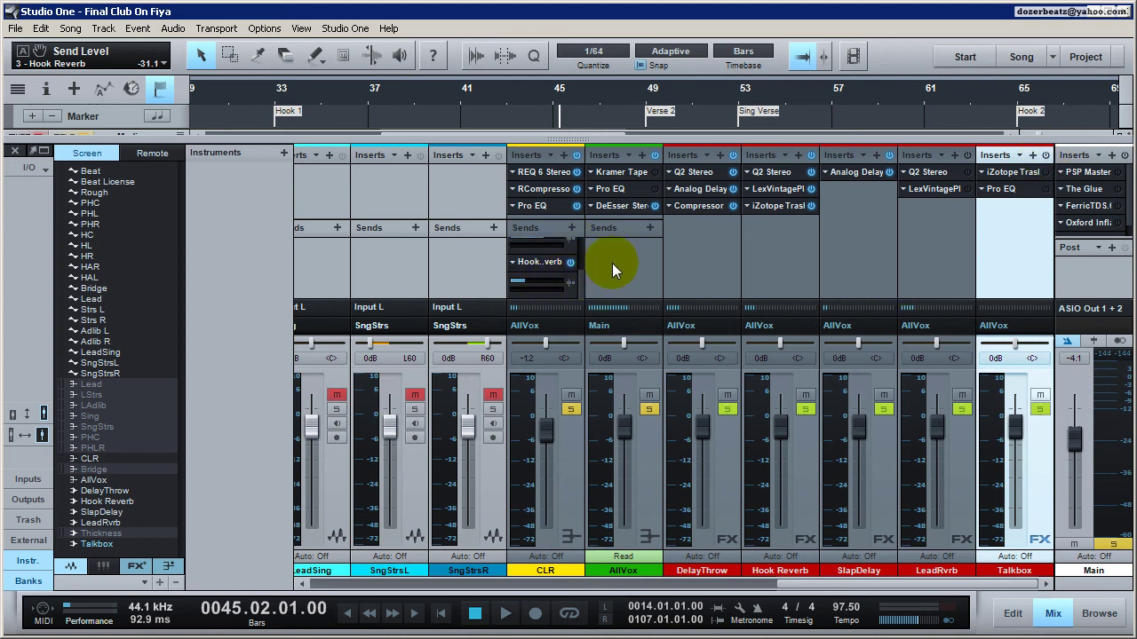
left_click(810, 205)
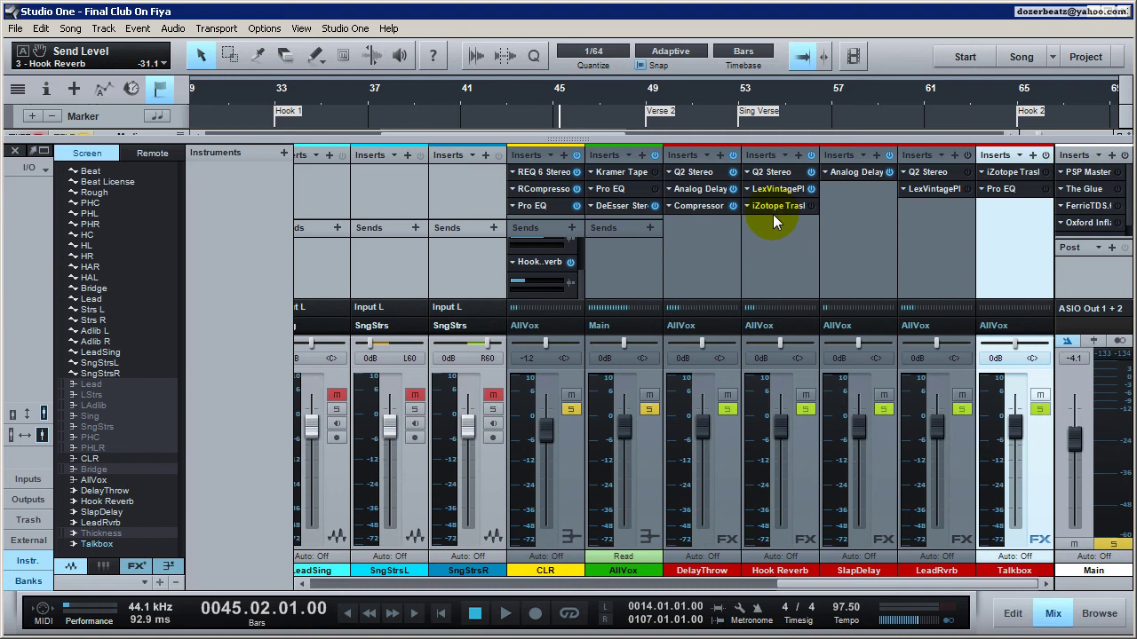
left_click(762, 169)
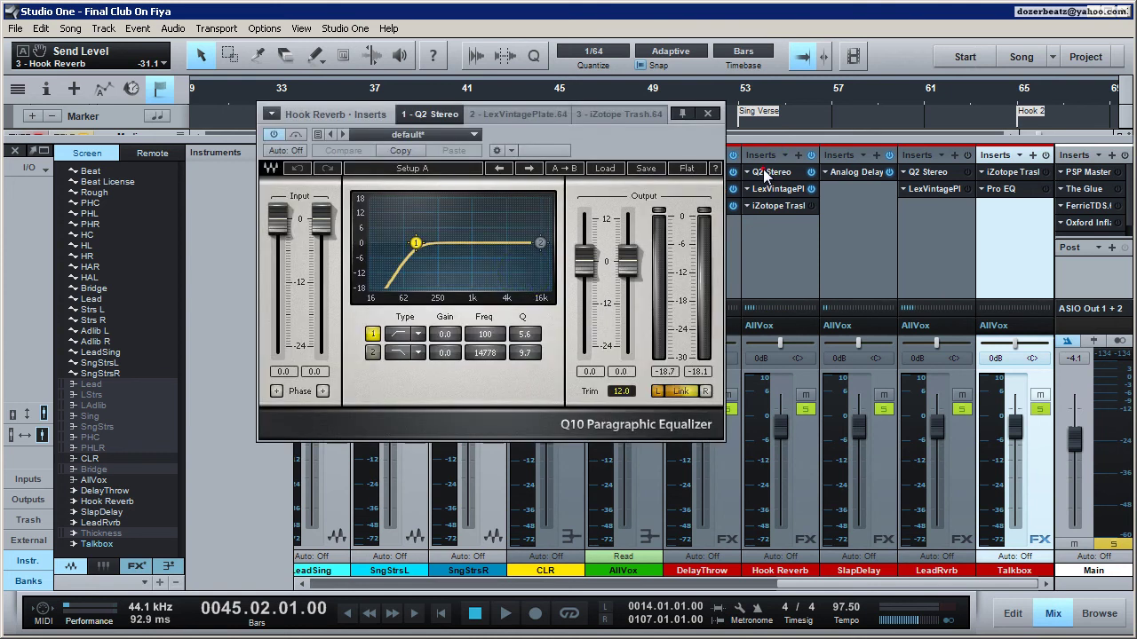
left_click(708, 114)
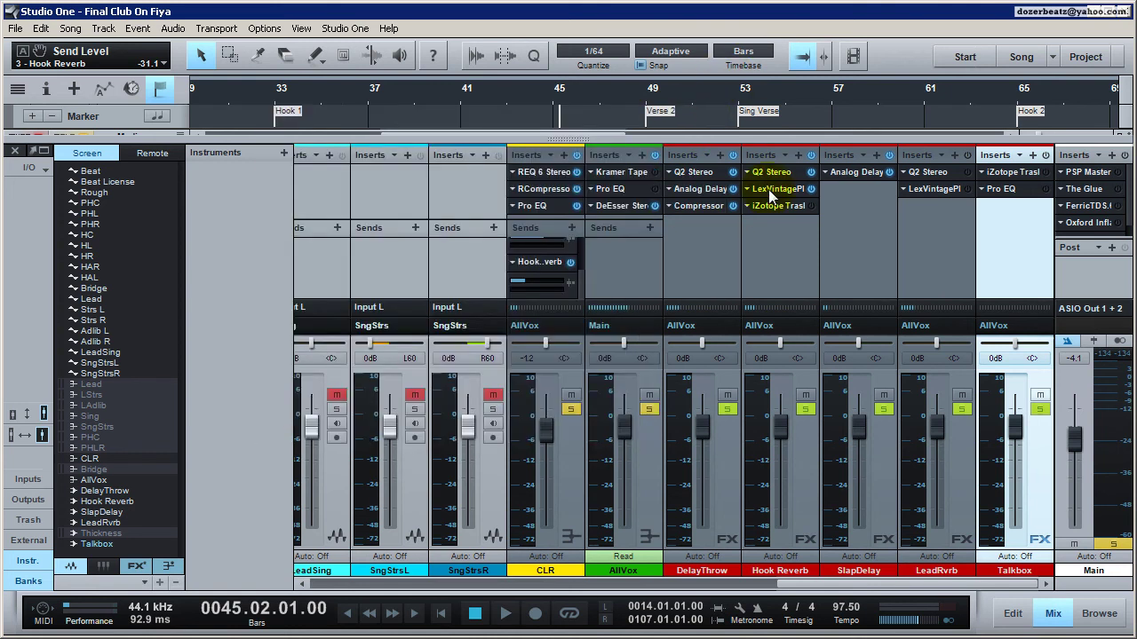
Step: Set the Hook Reverb channel's Vintage Plate Reverb Time to 0.5307 sec, and review the channel's Trash Box-Model settings
left_click(770, 190)
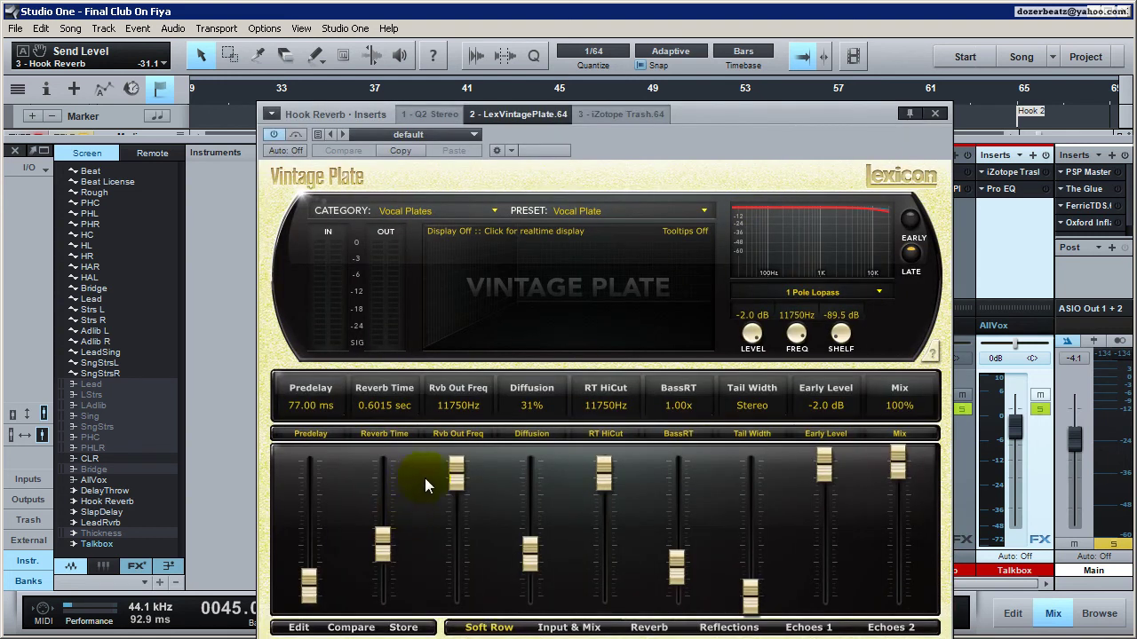
left_click_drag(386, 547, 385, 561)
left_click(543, 627)
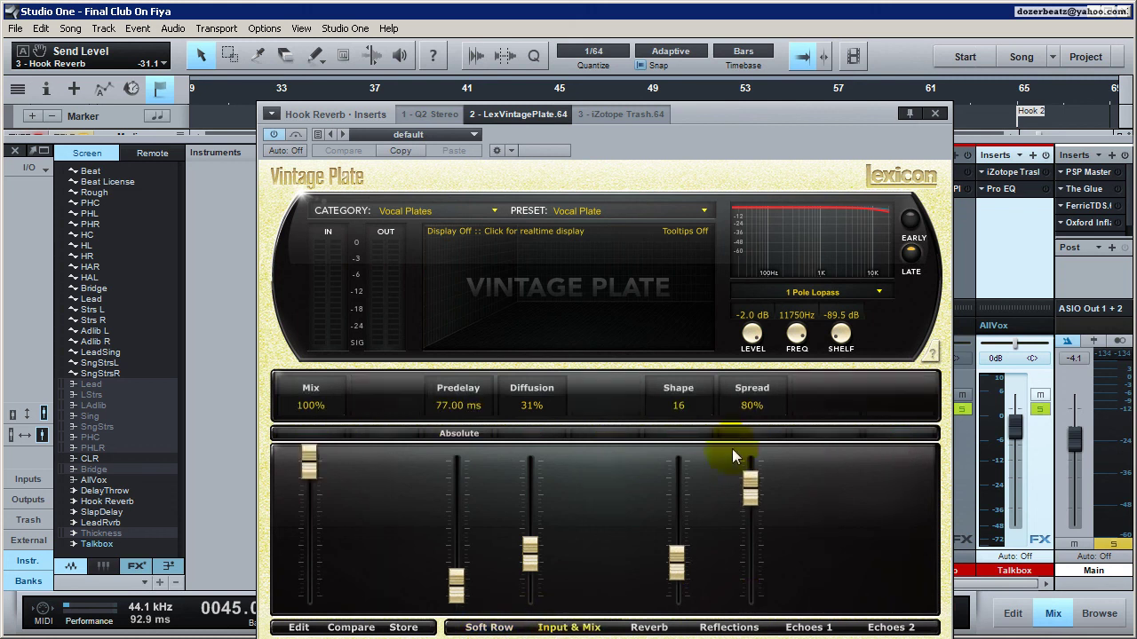
left_click(298, 627)
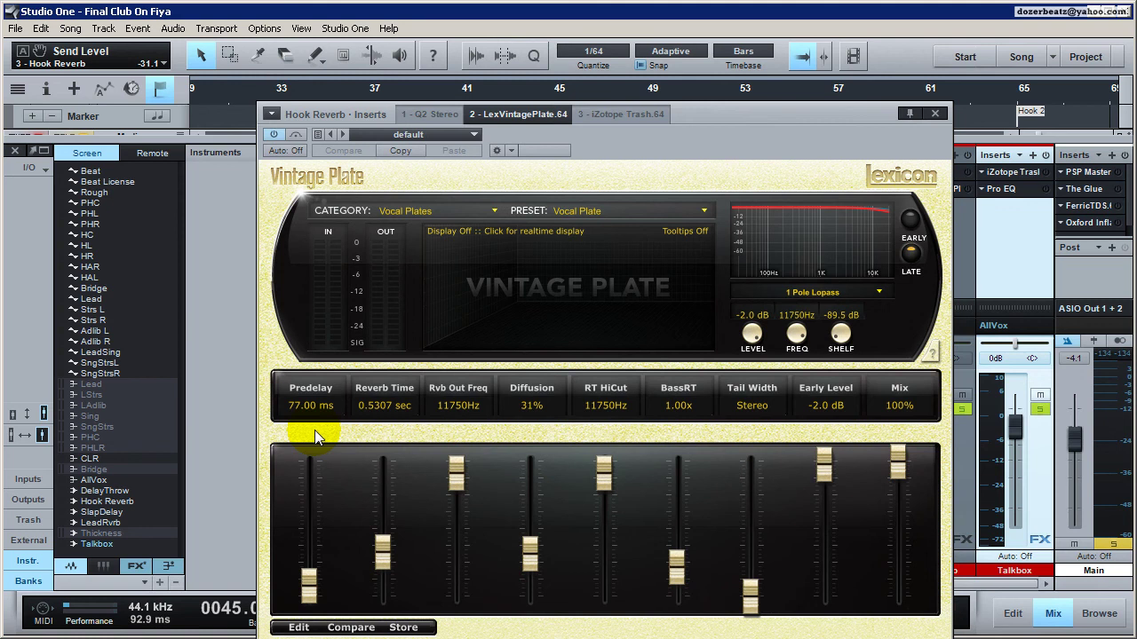
left_click(935, 112)
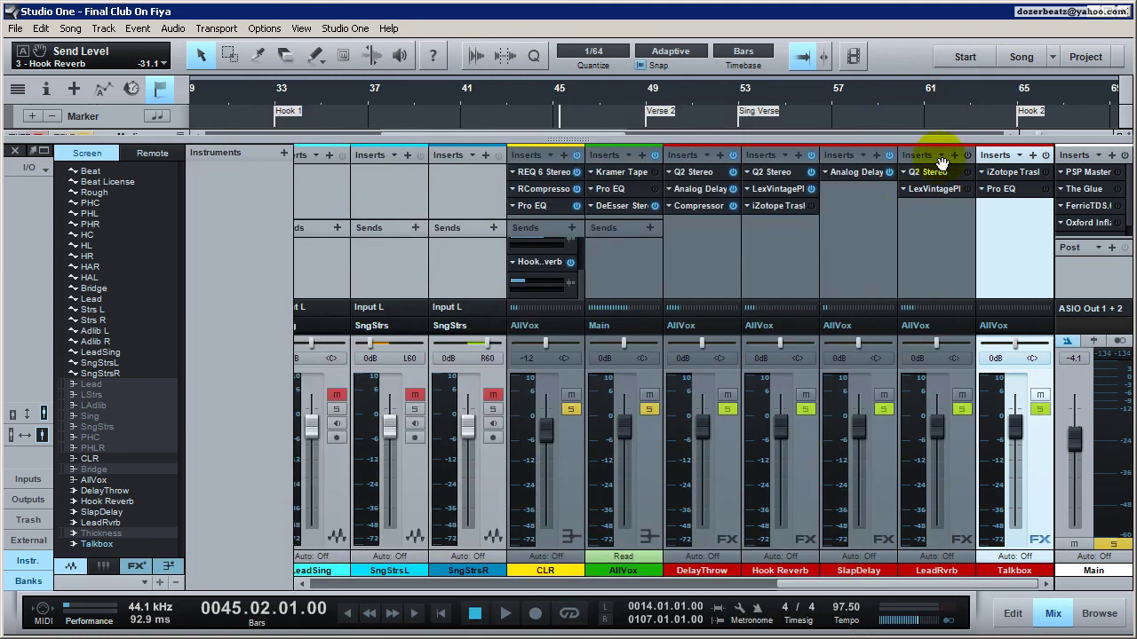
left_click(781, 206)
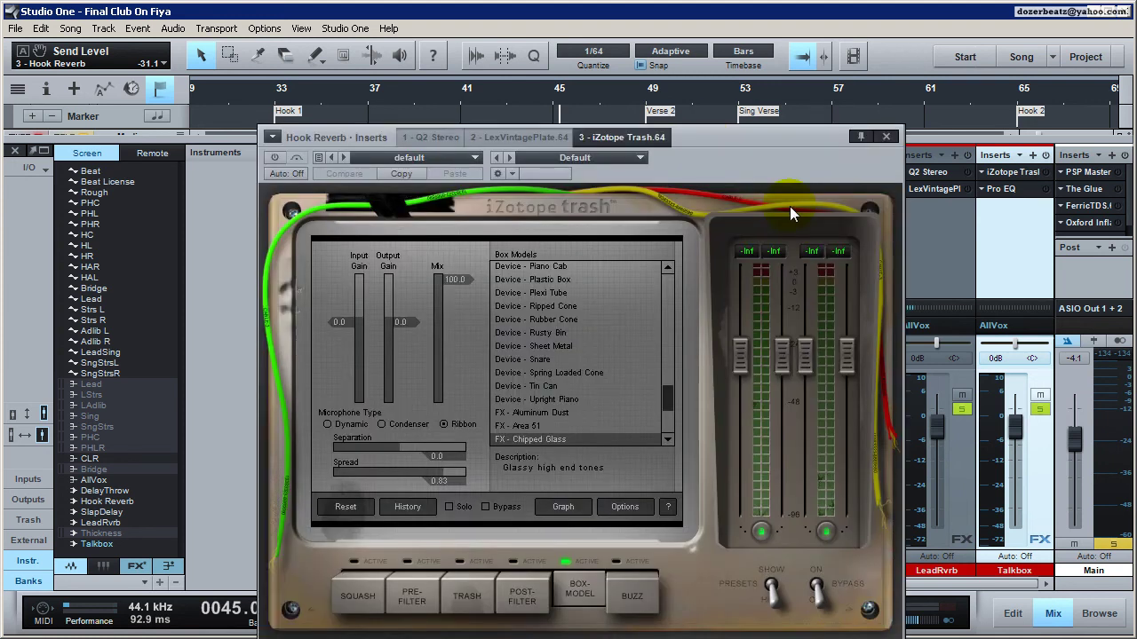
left_click(888, 136)
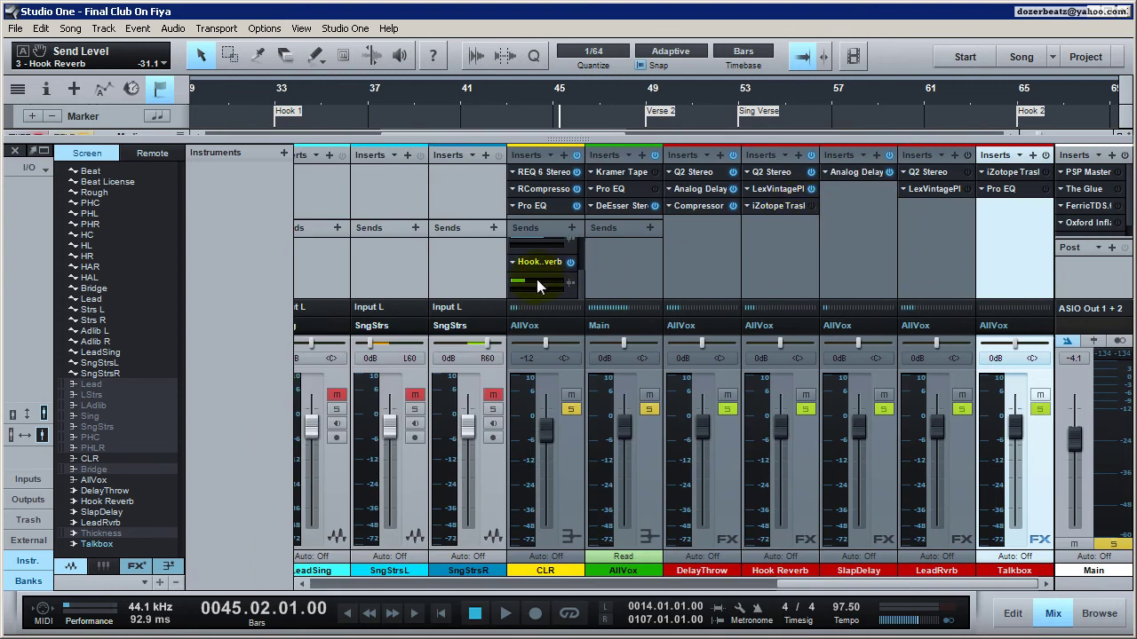
Step: Audition the hook vocals with the CLR bus's Hook Reverb send at -3.9 dB and at -3.2 dB
key("space")
left_click_drag(534, 280, 546, 281)
key("space")
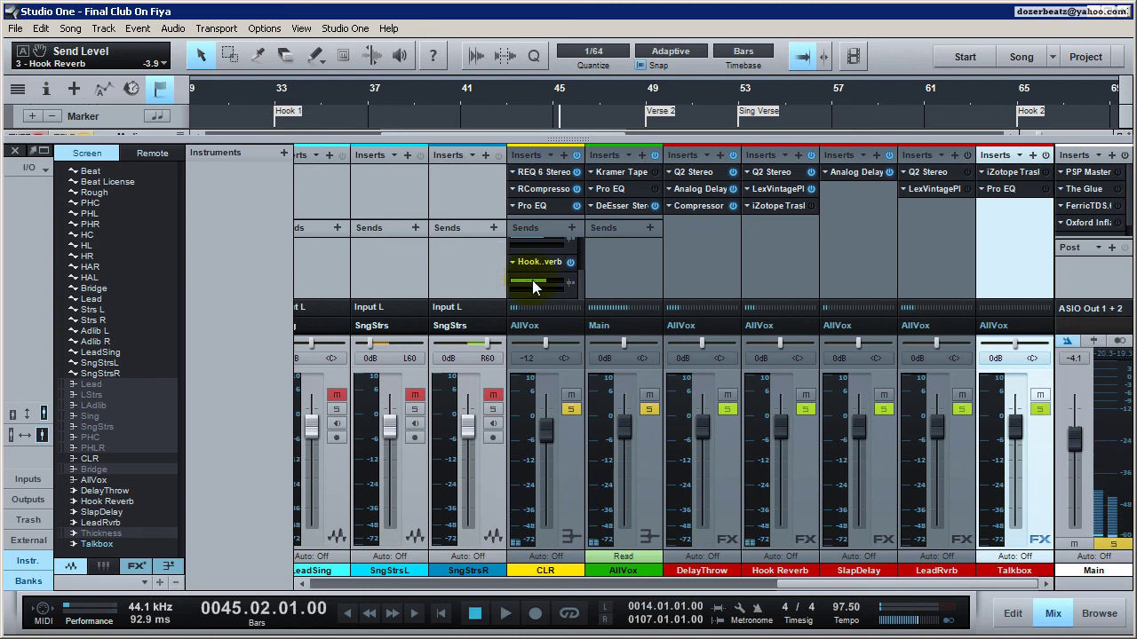
key("space")
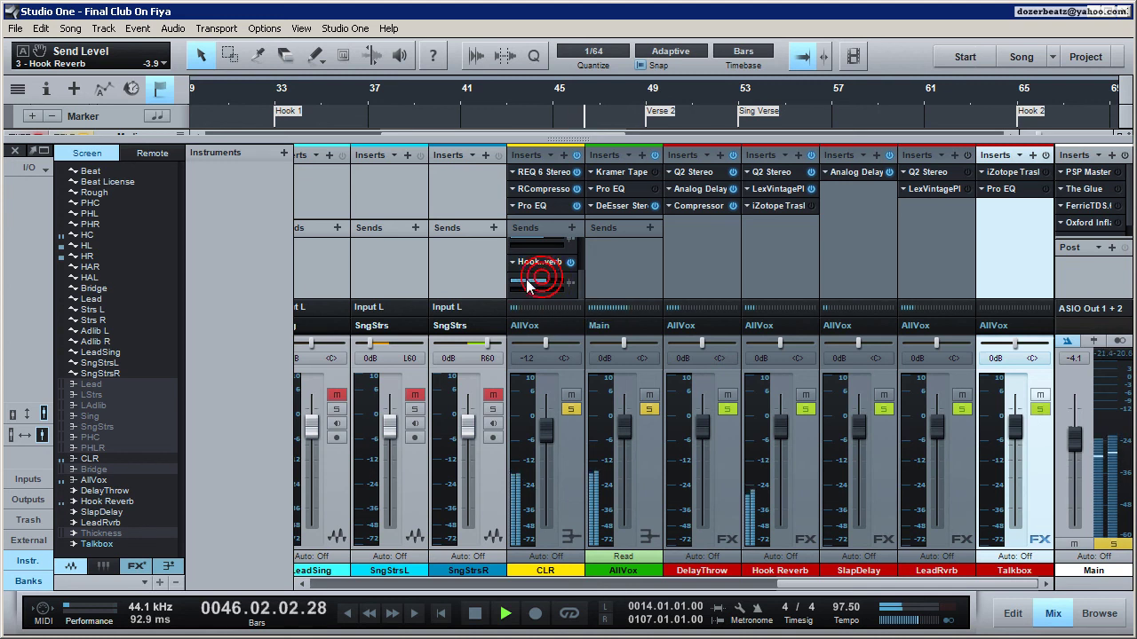
left_click_drag(532, 282, 547, 280)
key("space")
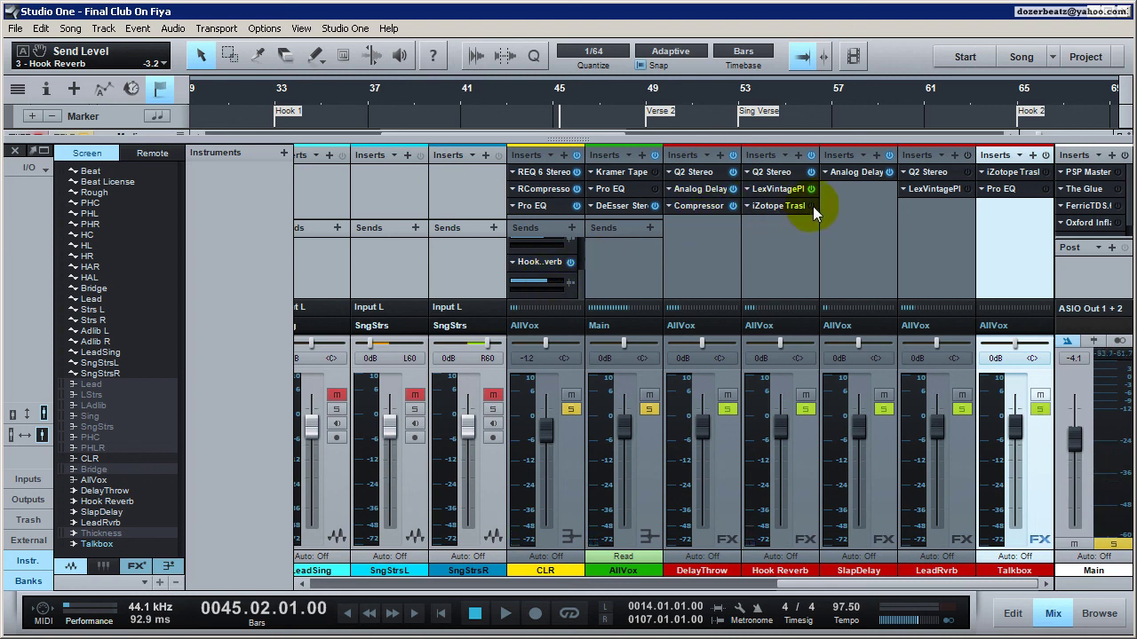
Step: Set the CLR bus's Hook Reverb send to -8.7 dB, and enable the Hook Reverb channel's Trash insert after comparing playback with it on and off
key("space")
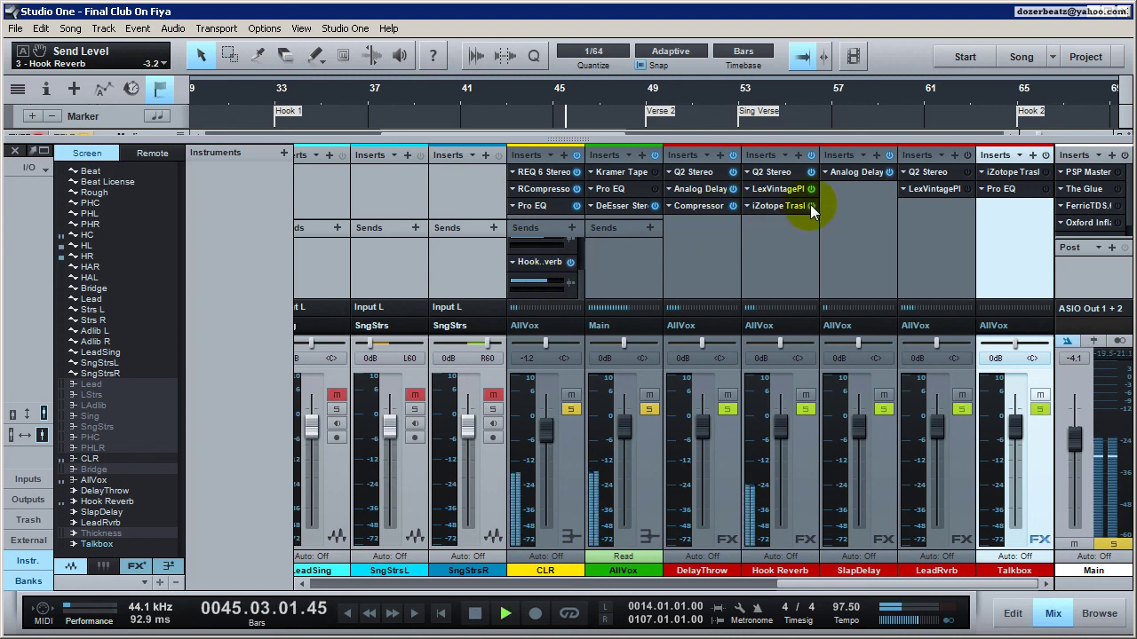
mouse_move(545, 279)
left_mouse_down()
mouse_move(528, 280)
mouse_move(540, 284)
left_mouse_up()
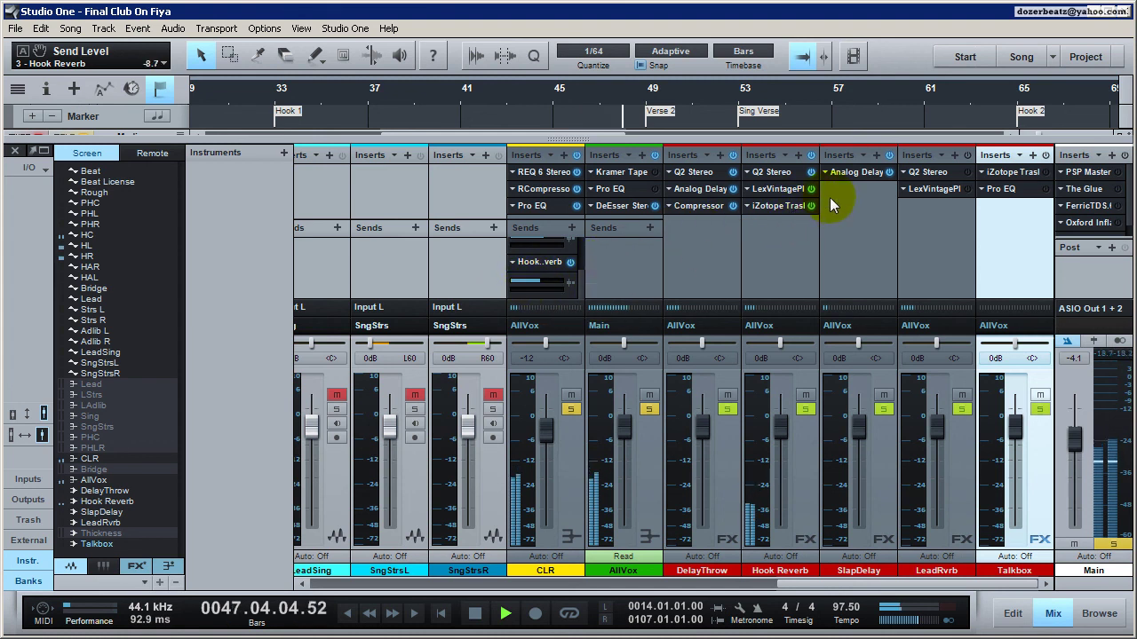
key("space")
key("space")
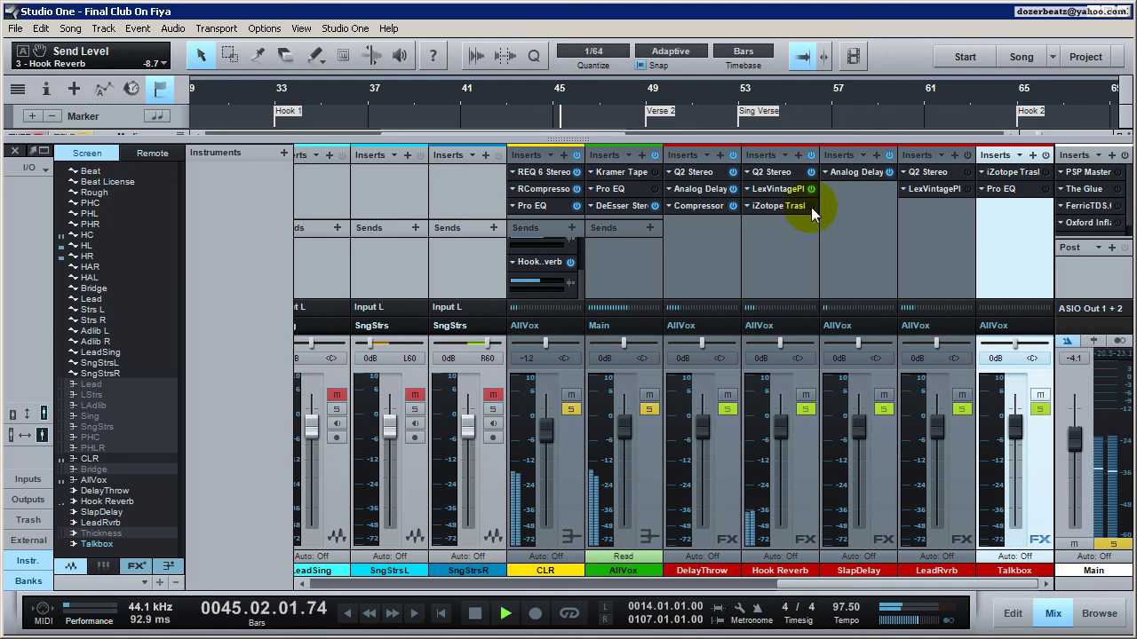
left_click(811, 206)
key("space")
Step: Activate the Post-Filter in the Hook Reverb channel's Trash, and audition the vocals with the CLR send at -8.7 dB
left_click(781, 207)
left_click(890, 140)
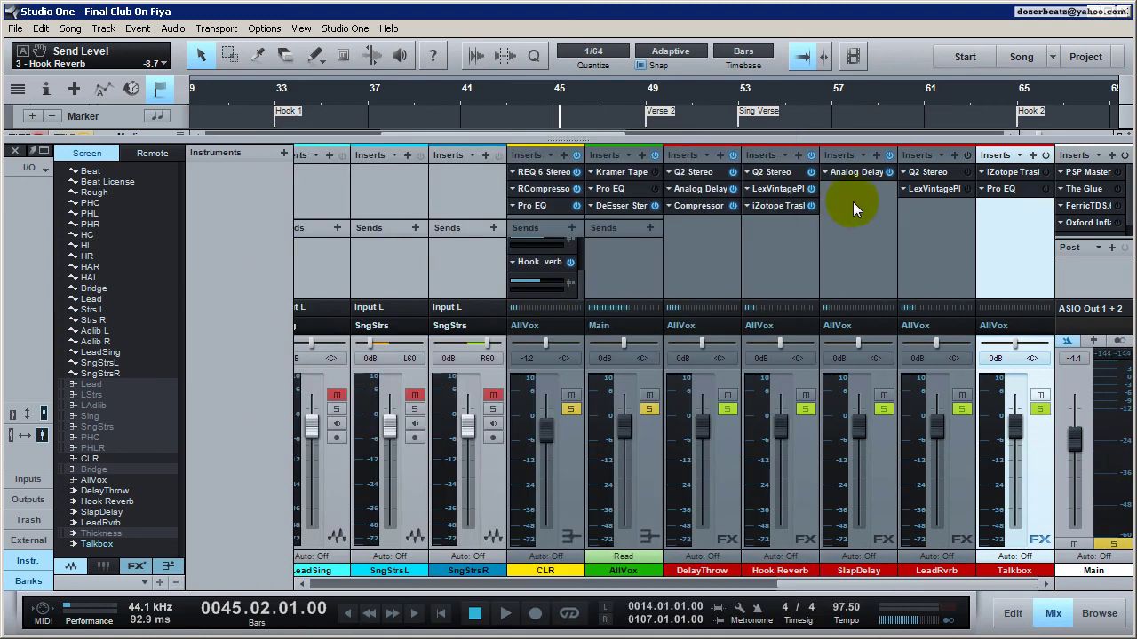
left_click(786, 206)
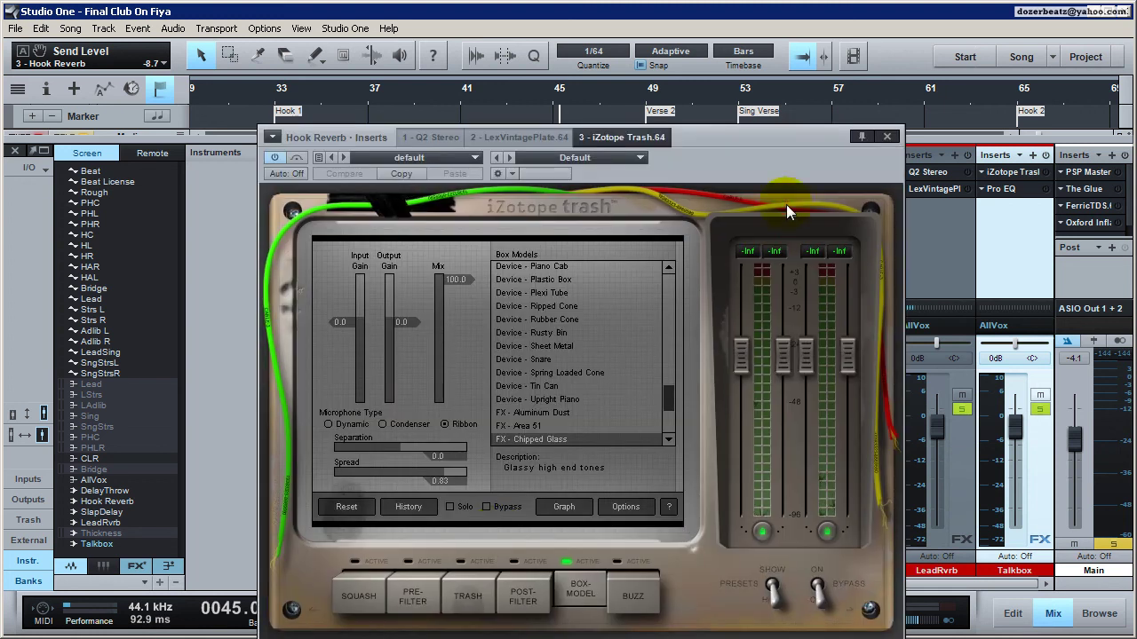
left_click(518, 579)
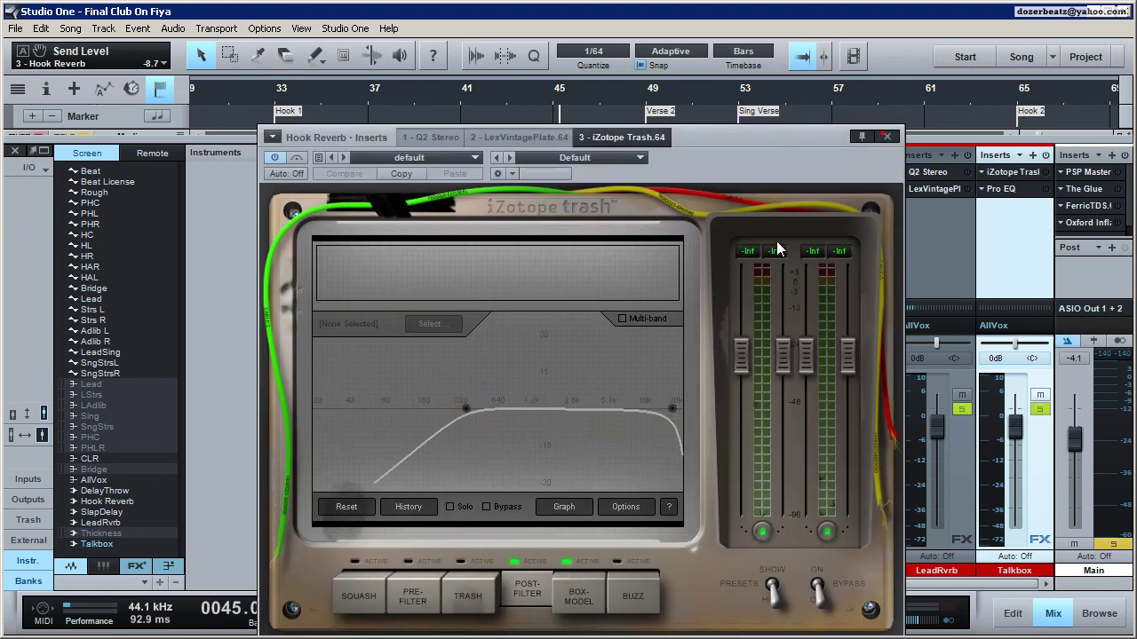
left_click(886, 137)
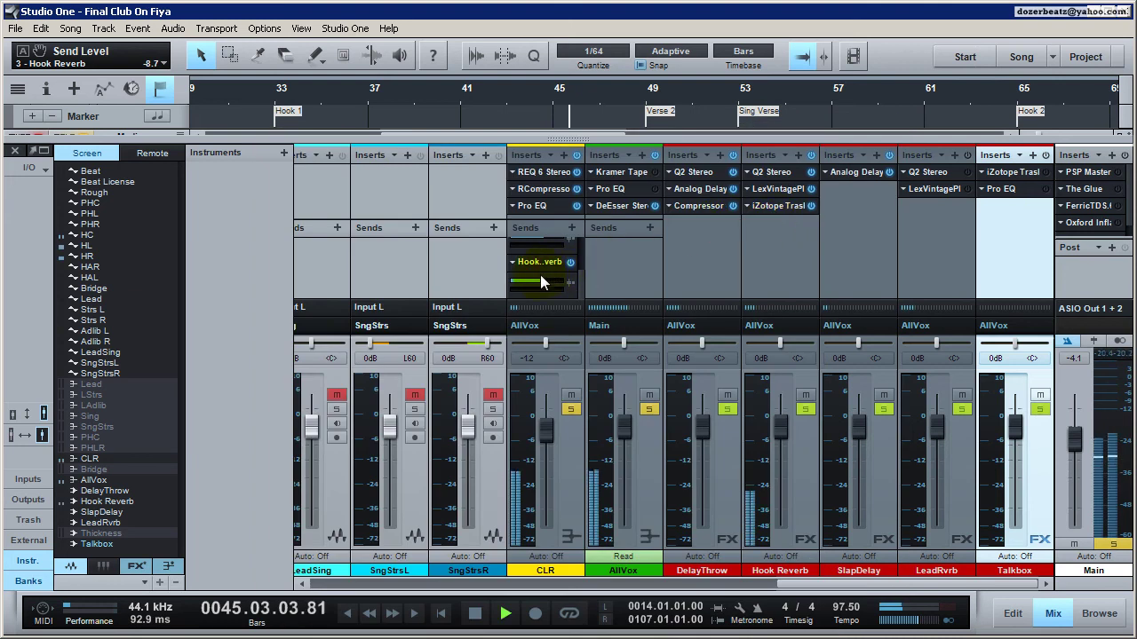
left_click_drag(538, 280, 539, 281)
scroll(540, 281, "up", 2)
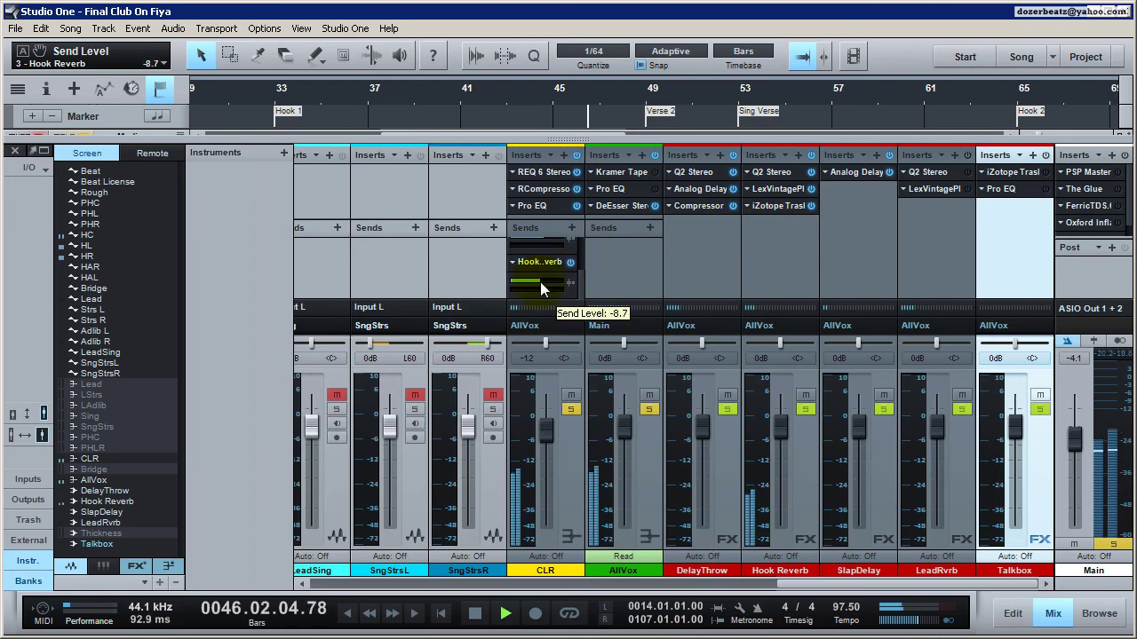
Step: Set the Clean HP cutoff in the Hook Reverb channel's Trash Post-Filter to 554 Hz during playback
left_click(792, 203)
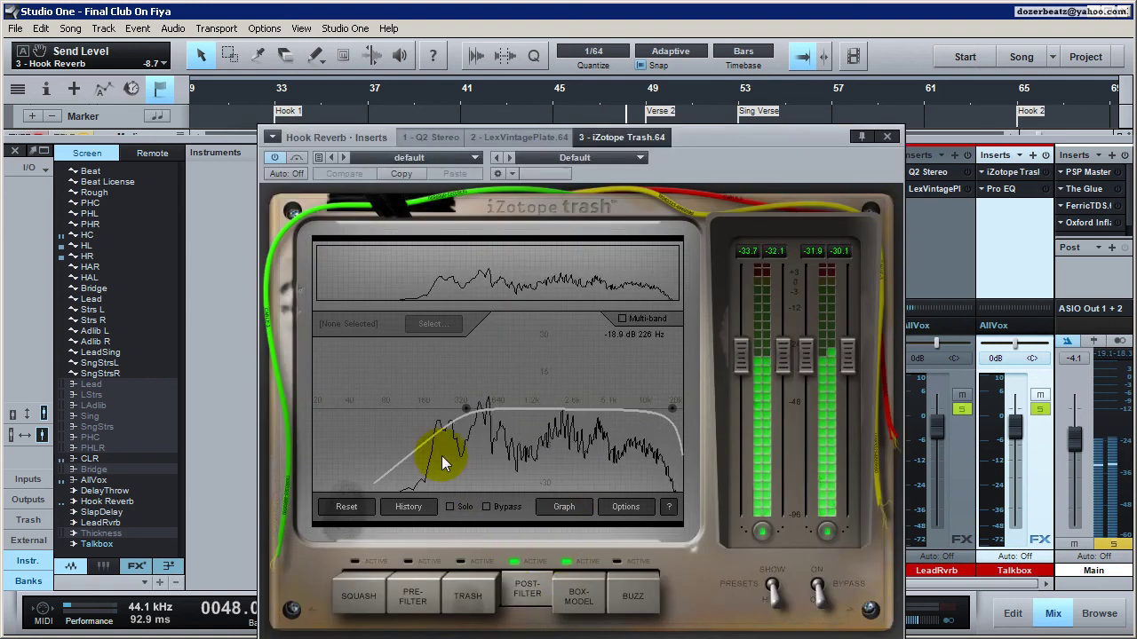
left_click_drag(467, 406, 491, 411)
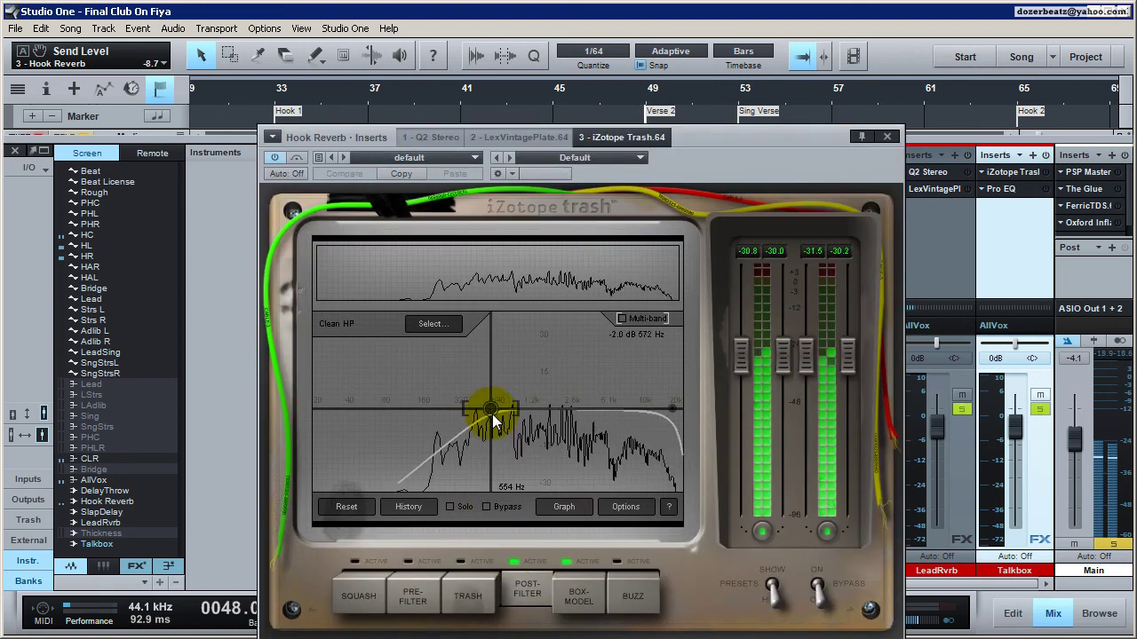
key("Escape")
key("space")
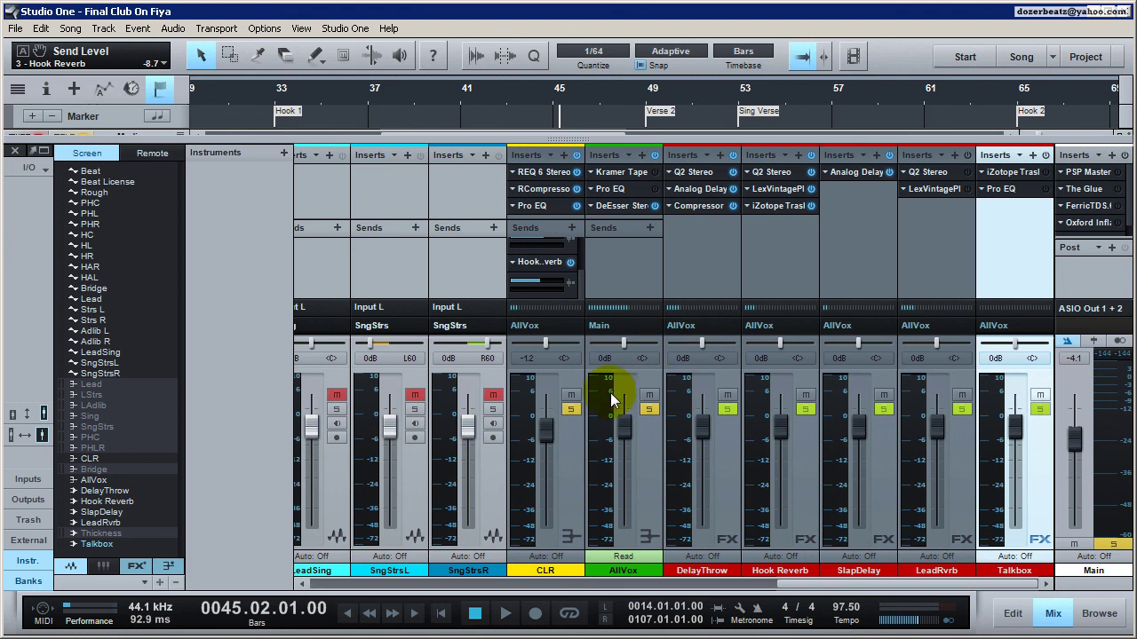
Step: Isolate the reverb by routing Hook Reverb to Main and making its CLR send pre-fader with the CLR fader fully down, and audition it
left_click(763, 325)
left_click(780, 346)
left_click(569, 283)
left_click_drag(543, 433, 545, 524)
key("space")
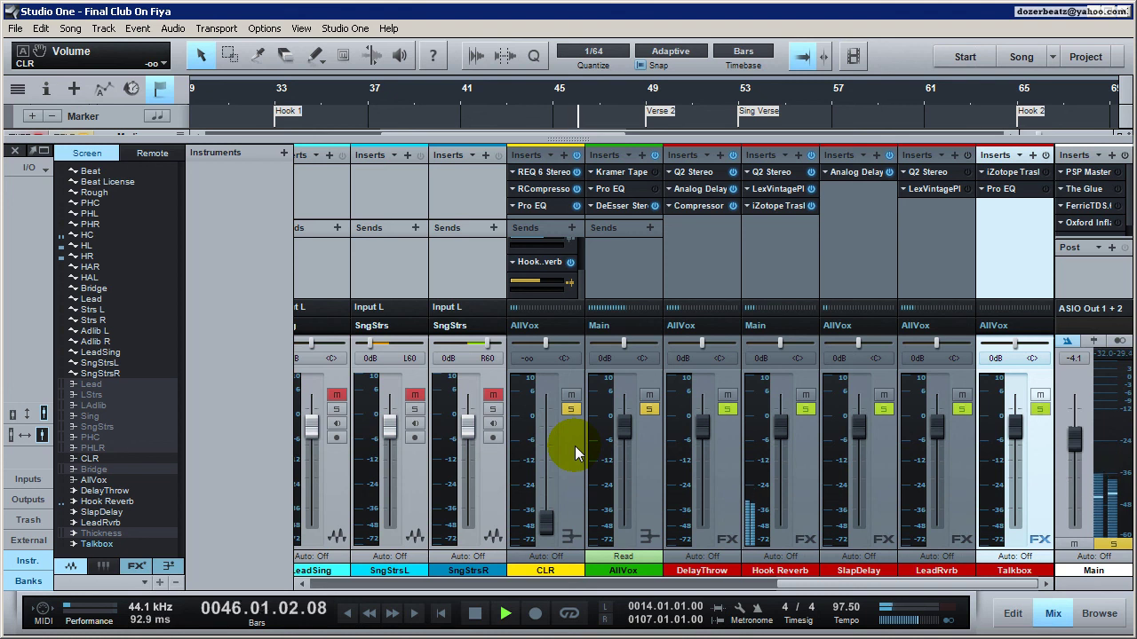
key("space")
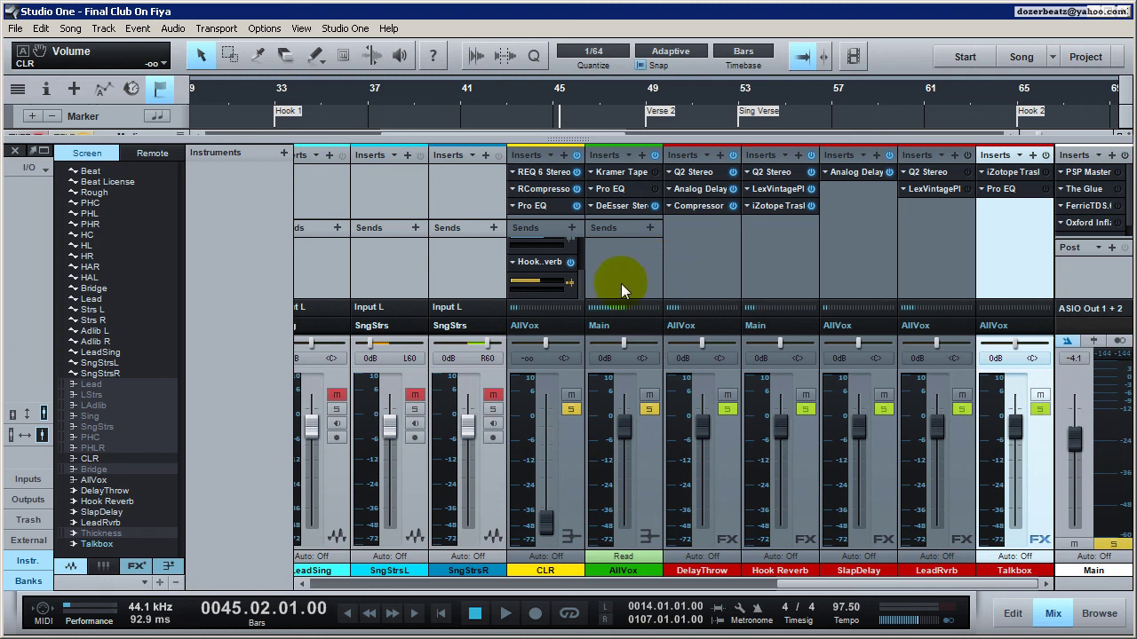
Step: With the Hook Reverb send at -1.8 dB, set Trash's Post-Filter Clean HP to 927 Hz and Clean LP to 10124 Hz
key("space")
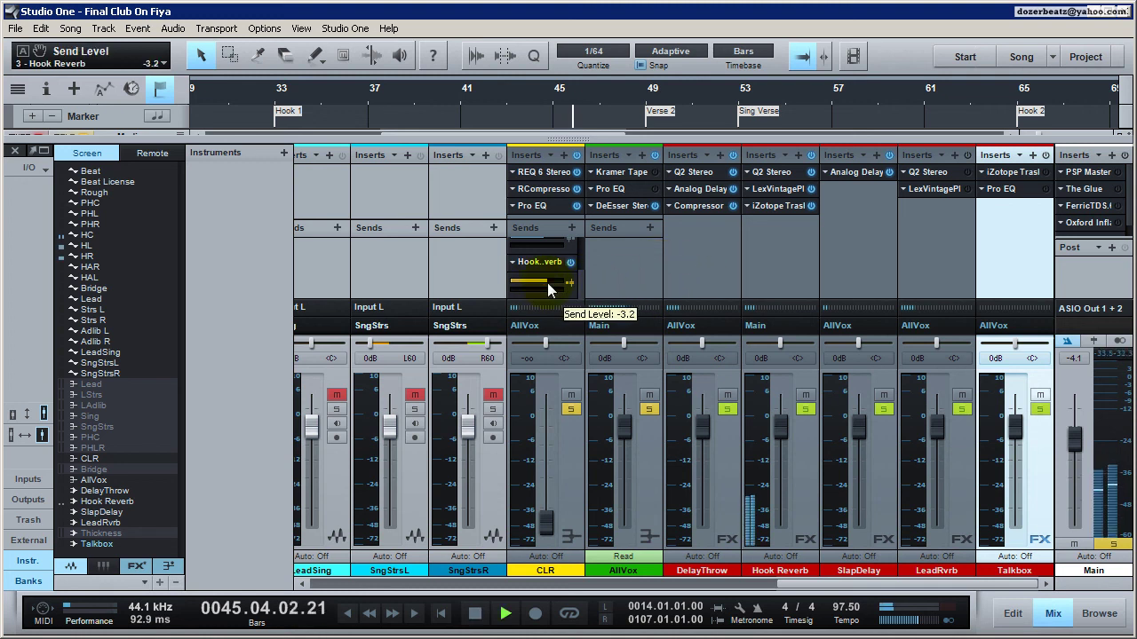
left_click(779, 206)
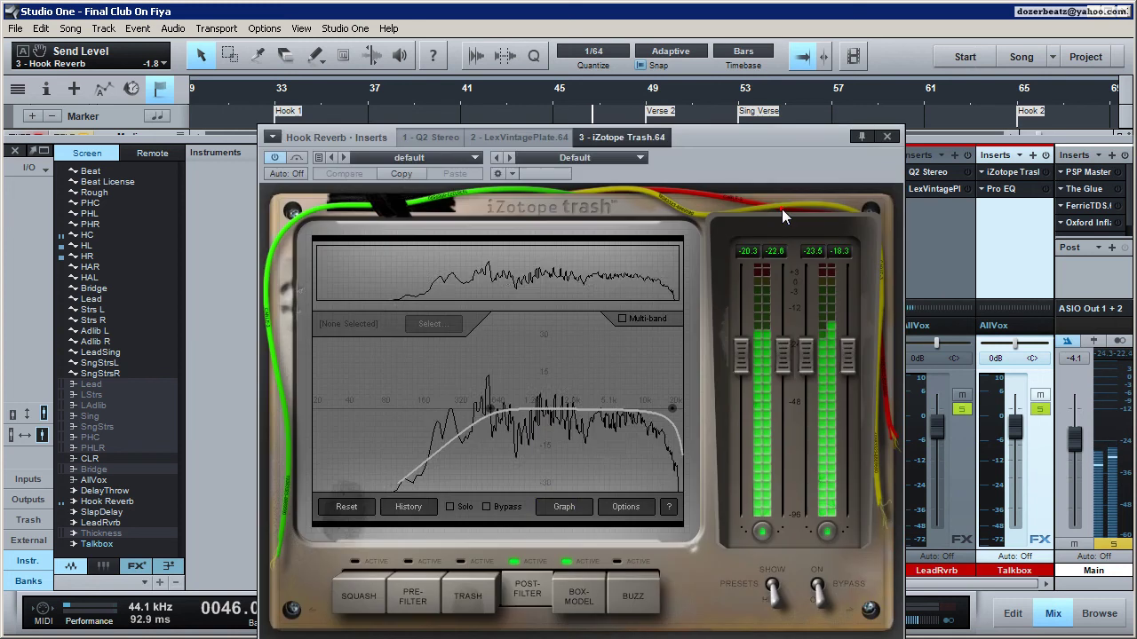
left_click_drag(487, 411, 518, 414)
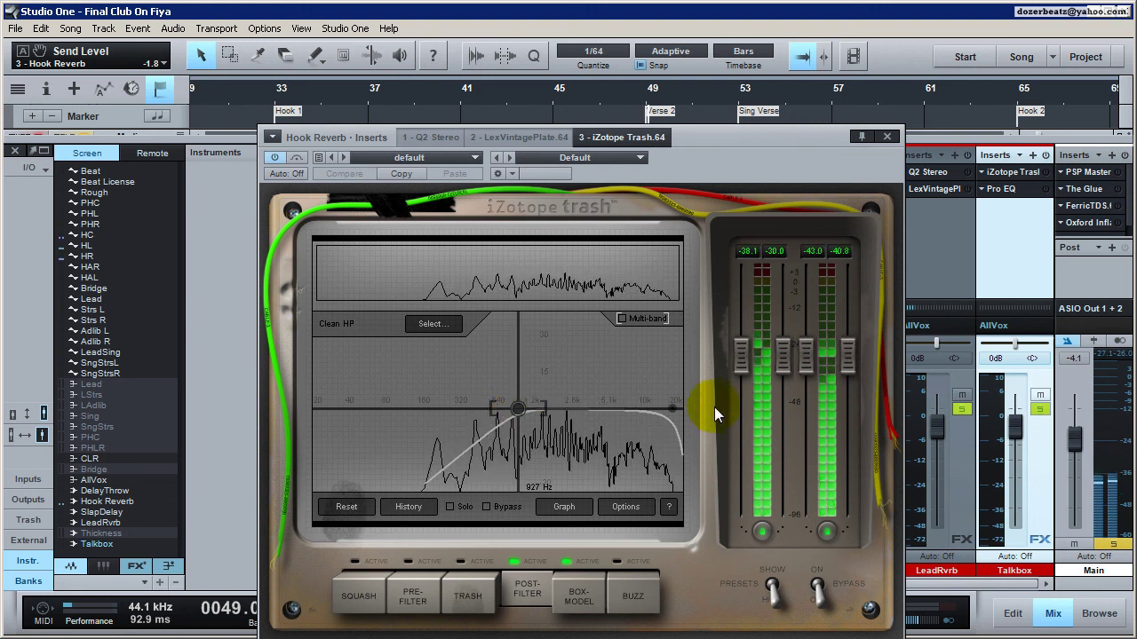
left_click_drag(679, 408, 646, 408)
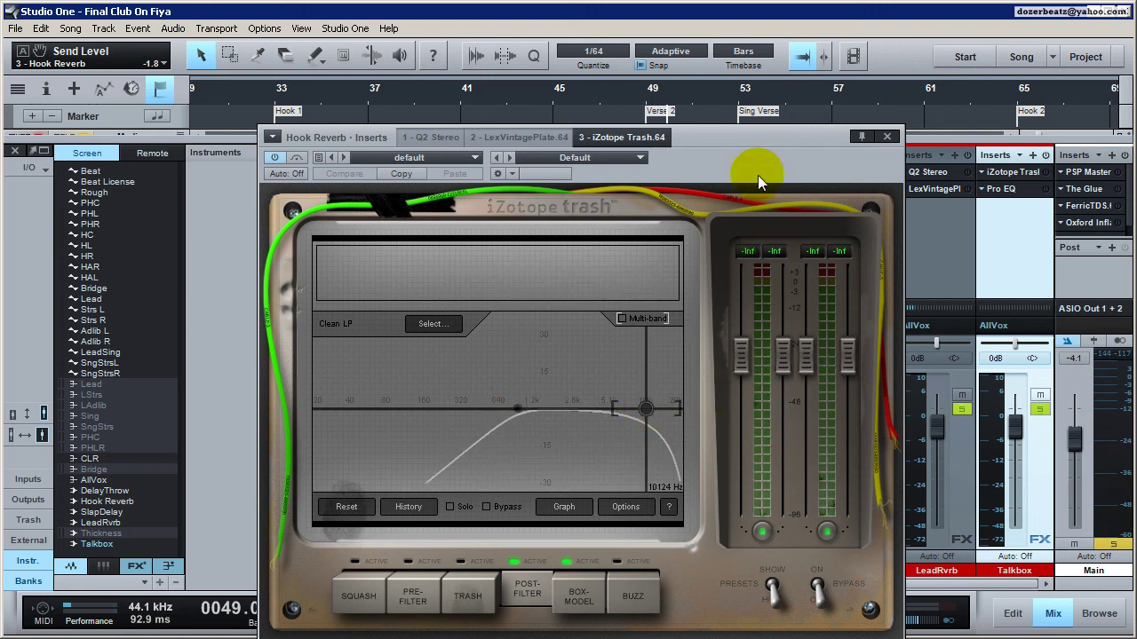
Step: Audition the Hook Reverb Trash Post-Filter's Clean LP at 11001 Hz, and set its cutoff to 13205 Hz
key("space")
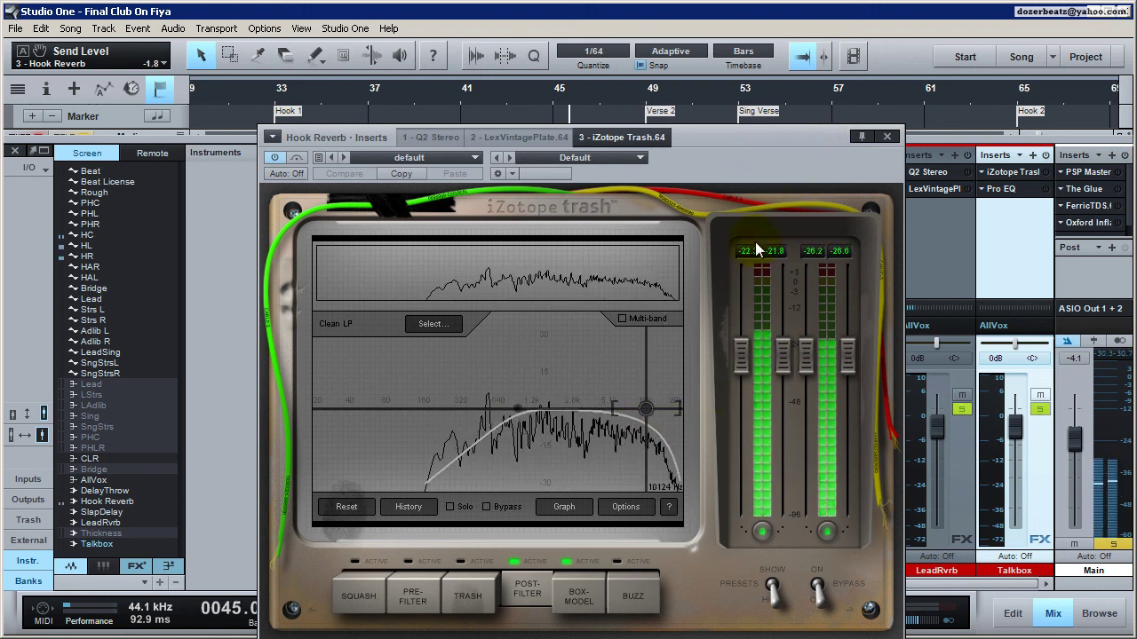
left_click(651, 409)
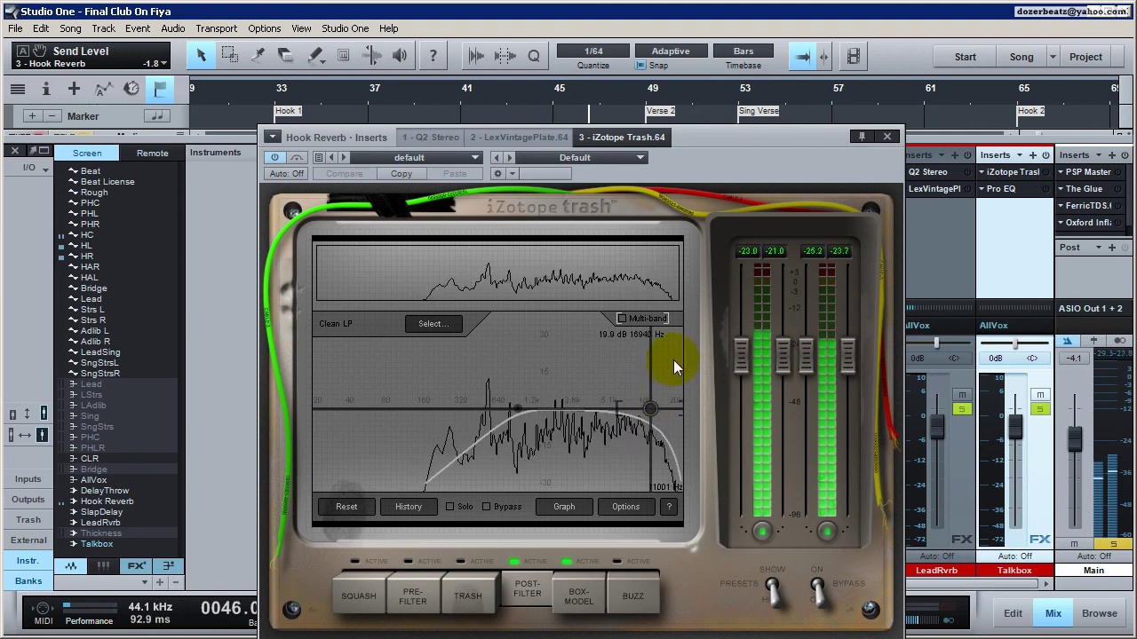
left_click(886, 136)
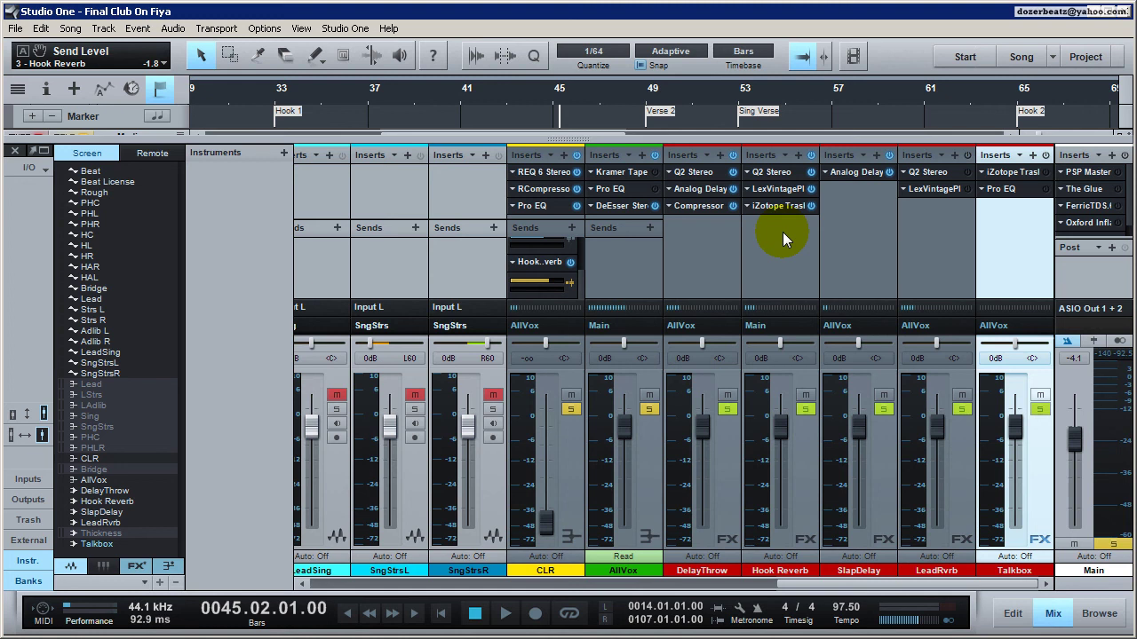
left_click(784, 205)
left_click_drag(645, 410, 657, 416)
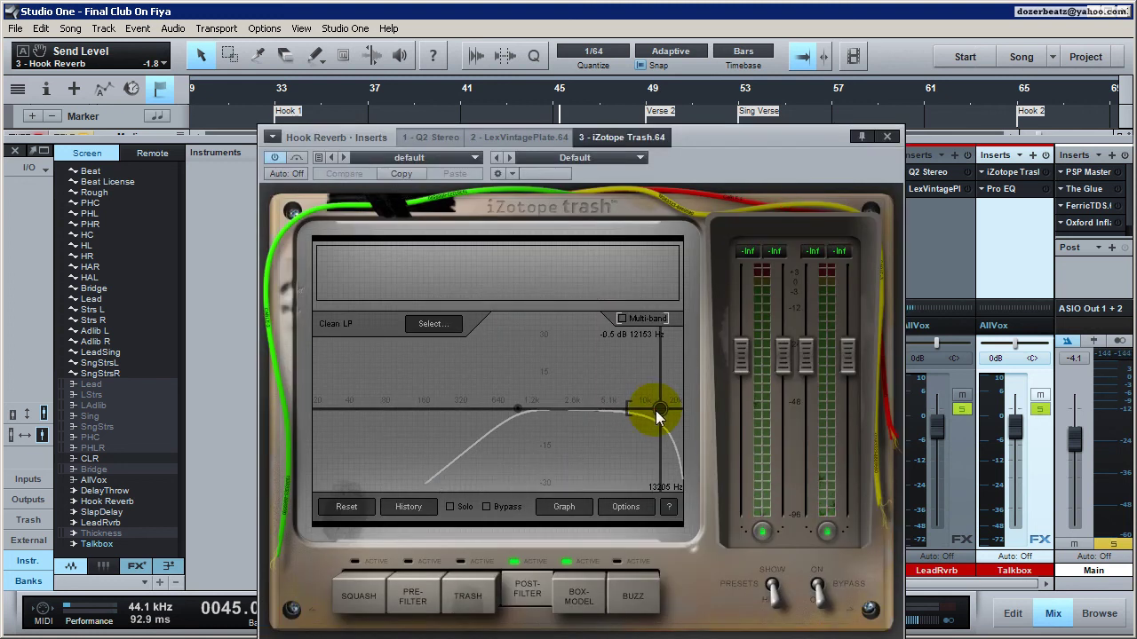
left_click(886, 136)
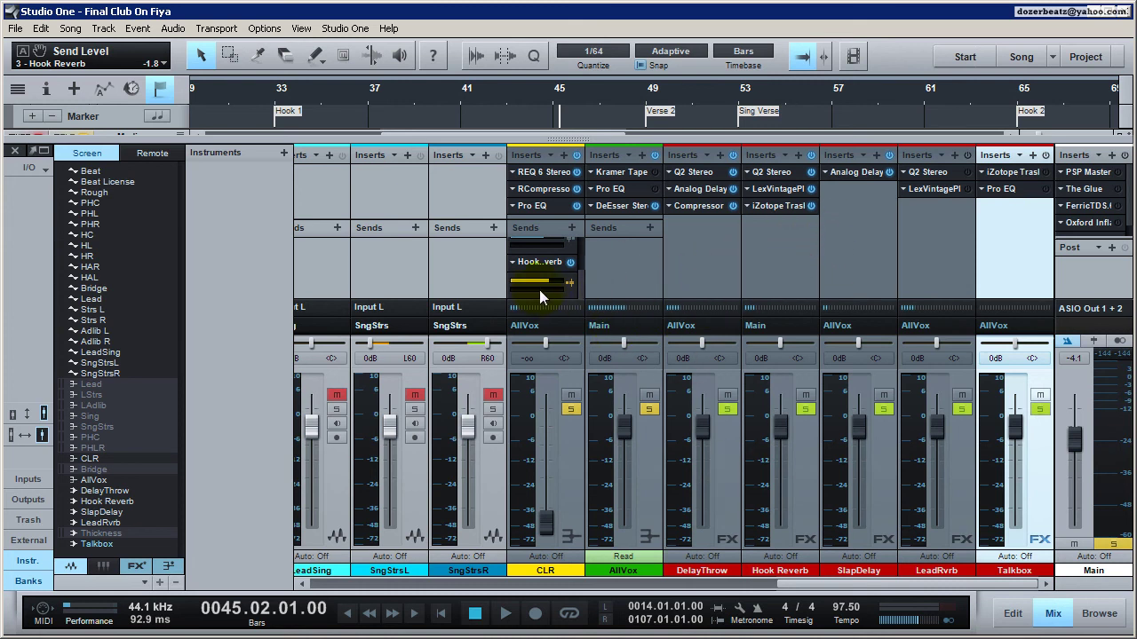
Step: Set the Clean HP cutoff in the Hook Reverb Trash Post-Filter to 785 Hz, and audition the isolated reverb
key("space")
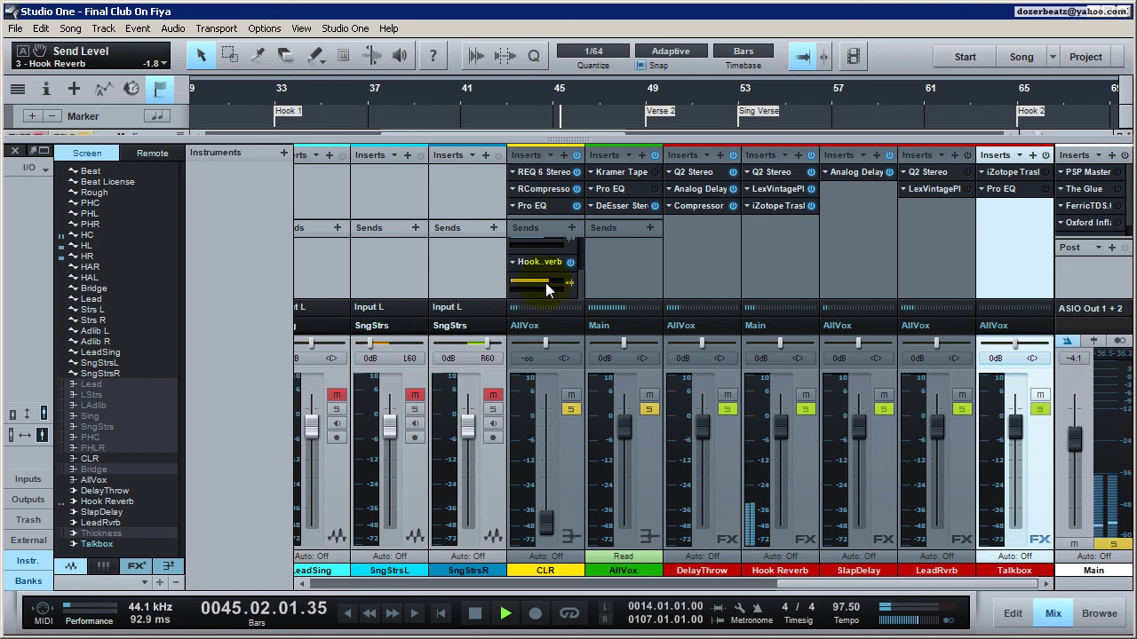
double_click(781, 206)
left_click_drag(538, 404, 508, 409)
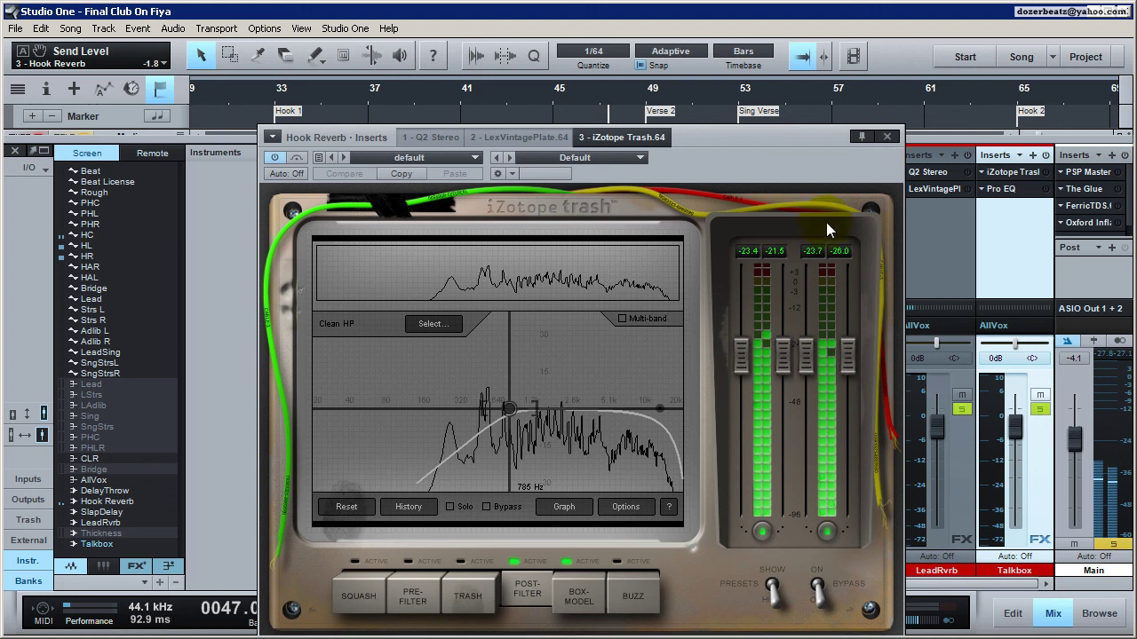
key("ctrl+w")
key("space")
key("space")
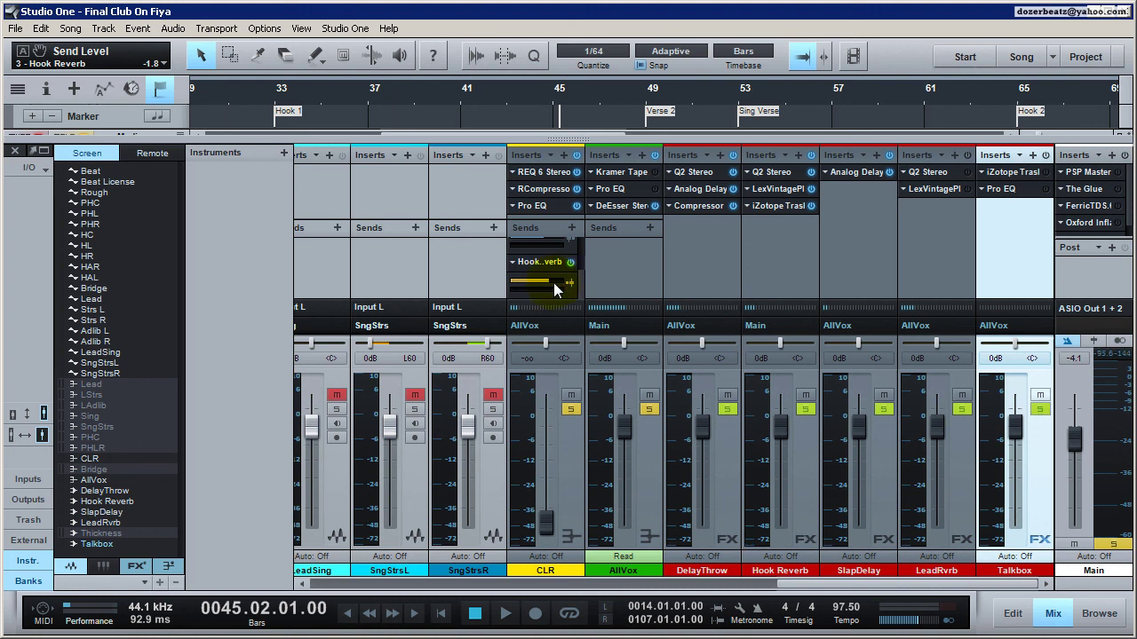
Step: Restore Hook Reverb's AllVox output and post-fader CLR send at -8.7 dB, and raise the CLR fader to -0.3 dB while auditioning
left_click(771, 327)
left_click(769, 358)
left_click(576, 300)
key("space")
left_click_drag(545, 524, 546, 434)
left_click_drag(547, 267, 543, 283)
key("space")
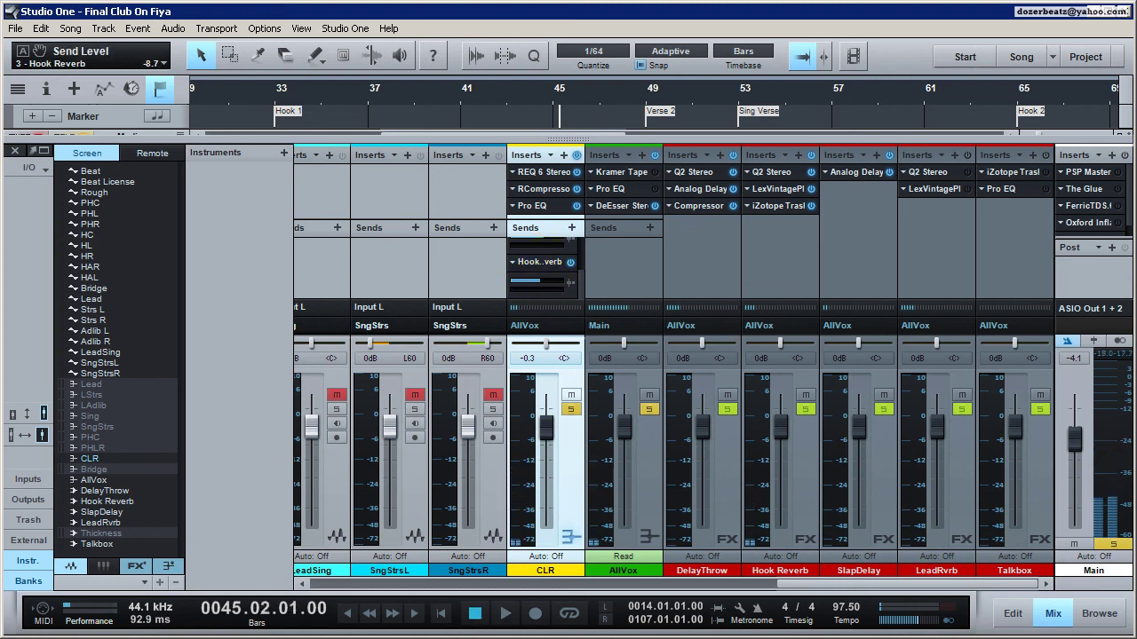
Step: Unmute and solo the Beat License track in the arrangement, and return to the mixer
left_click(1051, 615)
scroll(205, 254, "up", 3)
scroll(222, 310, "up", 2)
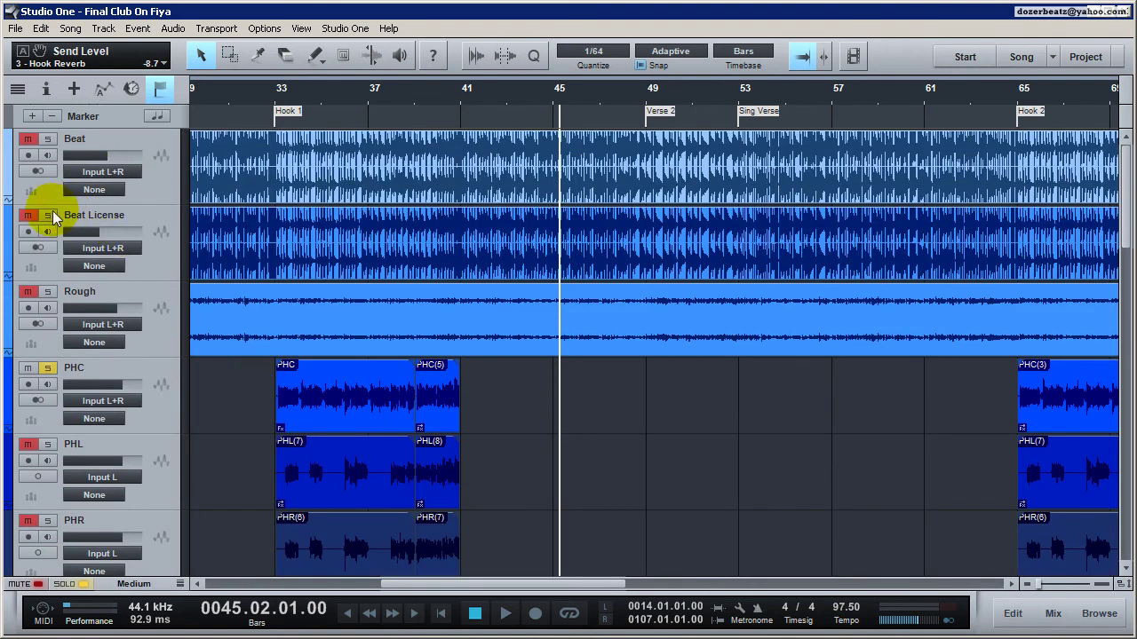
left_click(30, 219)
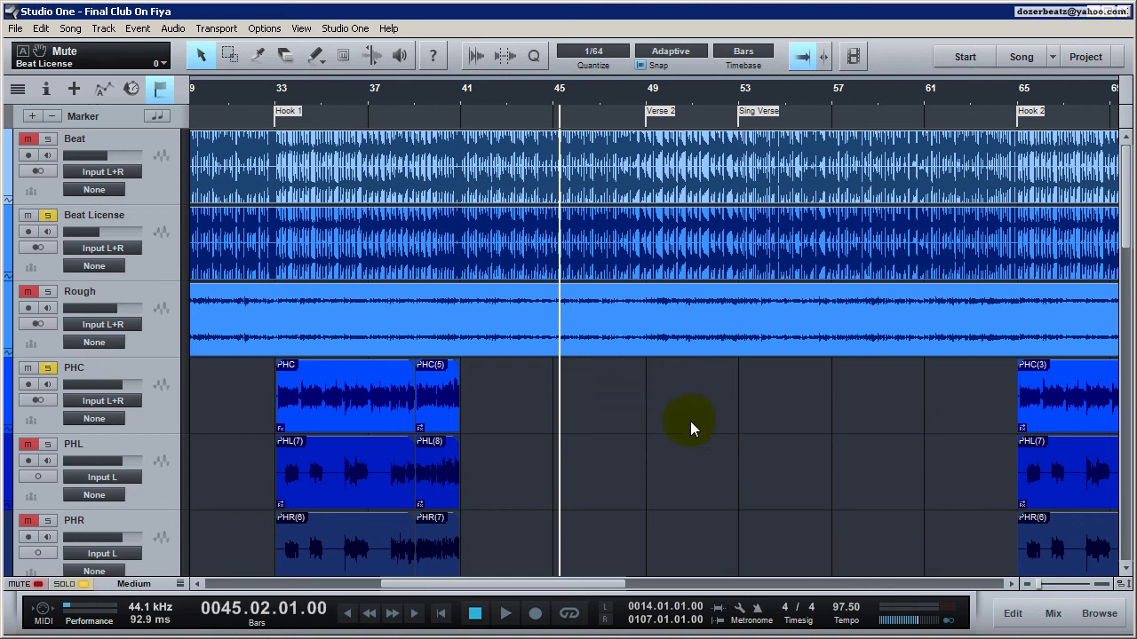
left_click(1050, 614)
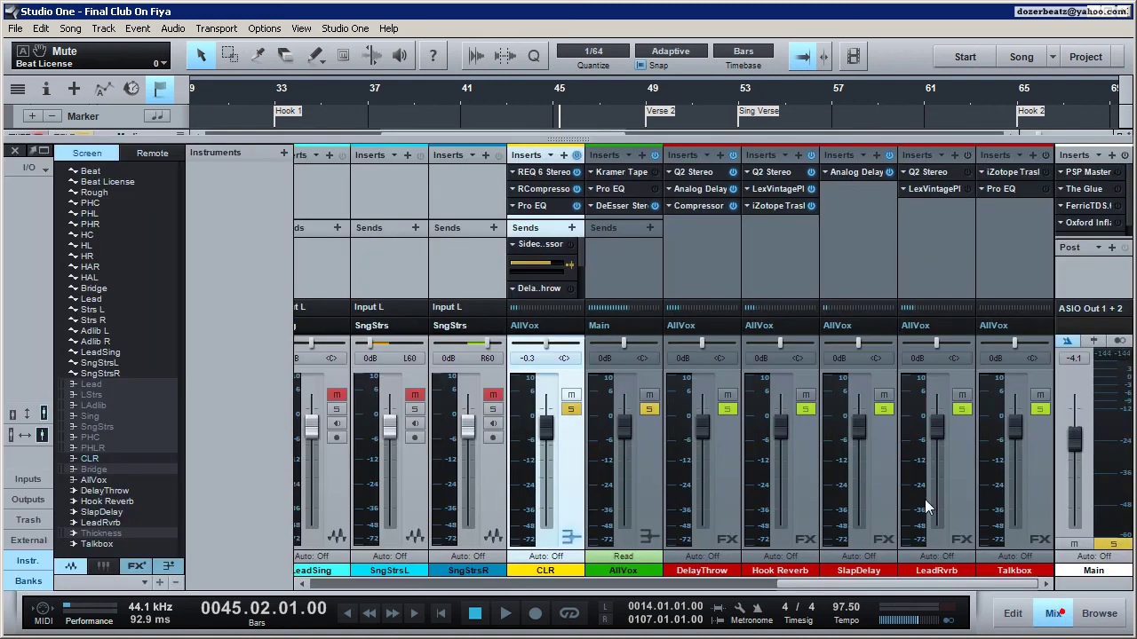
Step: Audition the hook vocals with the beat, and lower the CLR bus's Hook Reverb send to -55.6 dB
key("space")
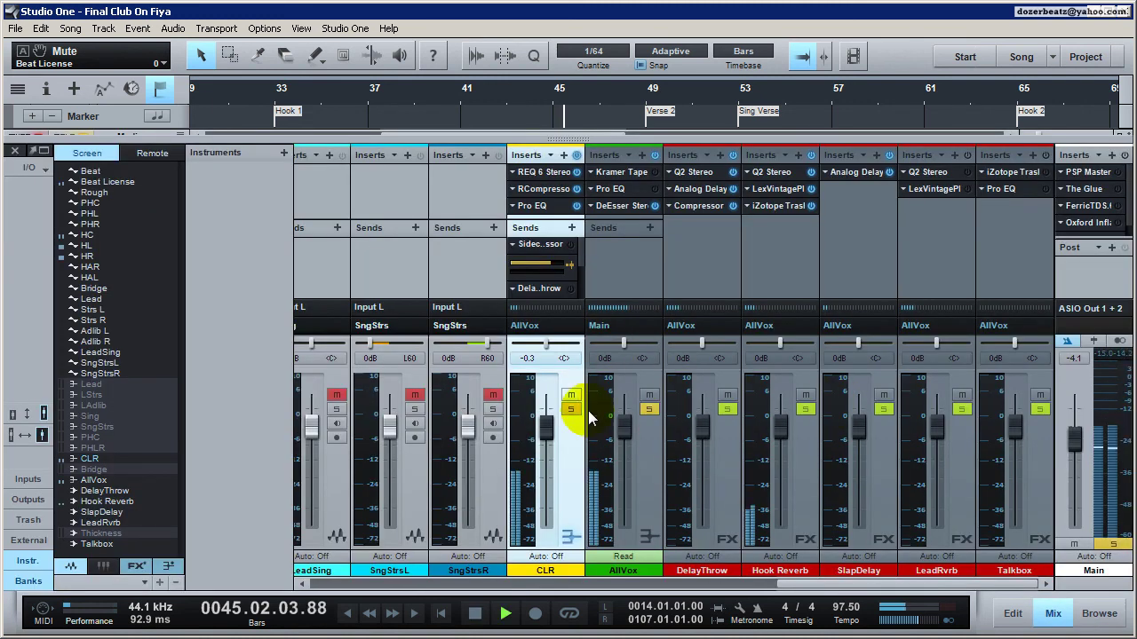
left_click(551, 441)
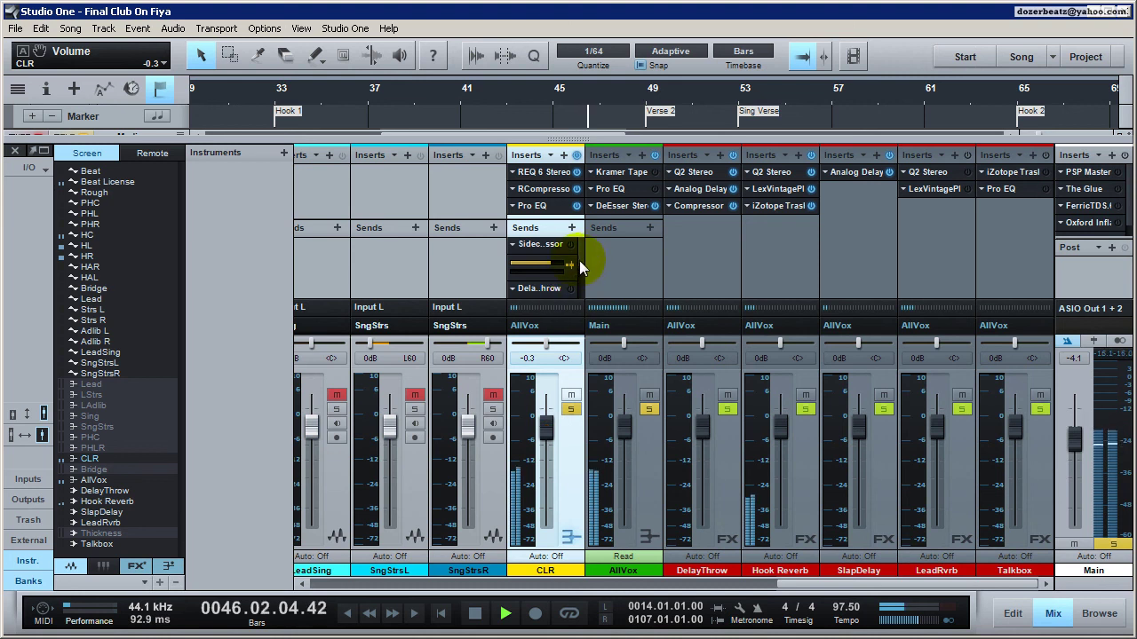
scroll(577, 266, "down", 2)
left_click_drag(540, 279, 515, 286)
key("space")
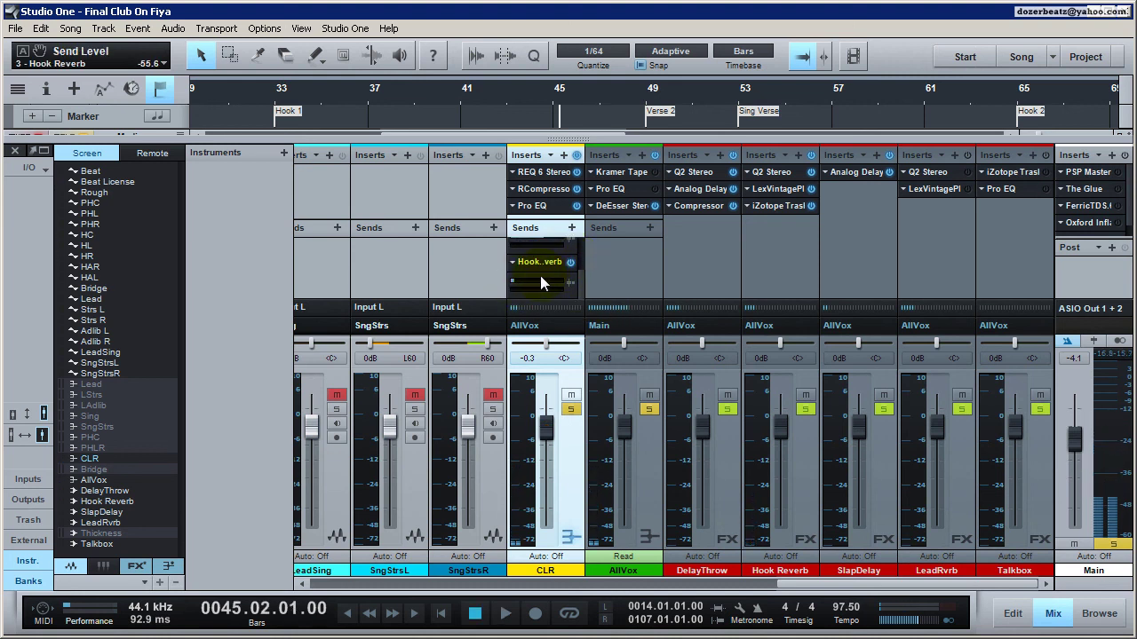
Step: Audition the hook vocals with the beat, raising the CLR bus's Hook Reverb send to -5.3 dB between playbacks
key("space")
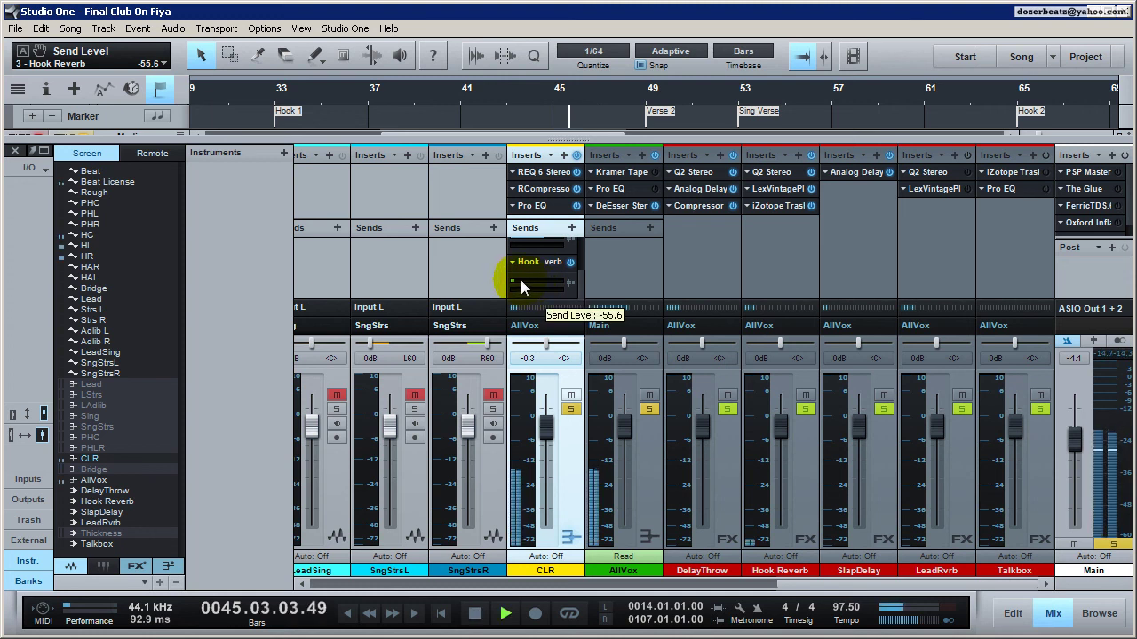
key("space")
mouse_move(556, 263)
left_mouse_down()
mouse_move(515, 280)
mouse_move(545, 283)
left_mouse_up()
key("space")
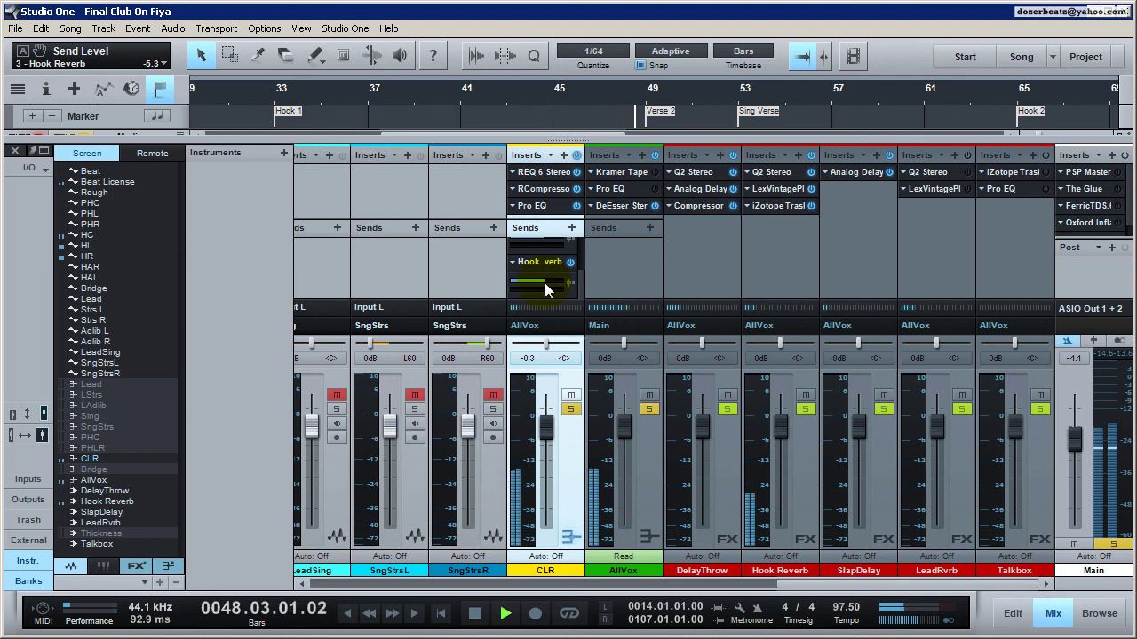
key("space")
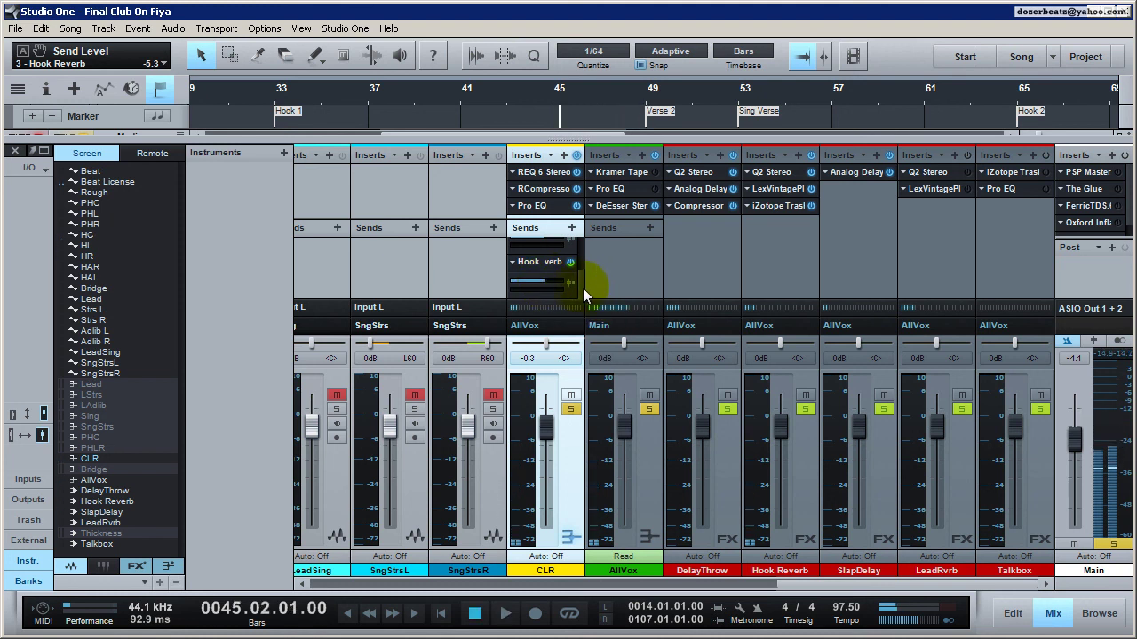
Step: Activate the CLR bus's DelayThrow send, and play the hook with both the delay and the reverb
scroll(583, 267, "up", 2)
left_click(571, 287)
key("space")
scroll(573, 286, "down", 2)
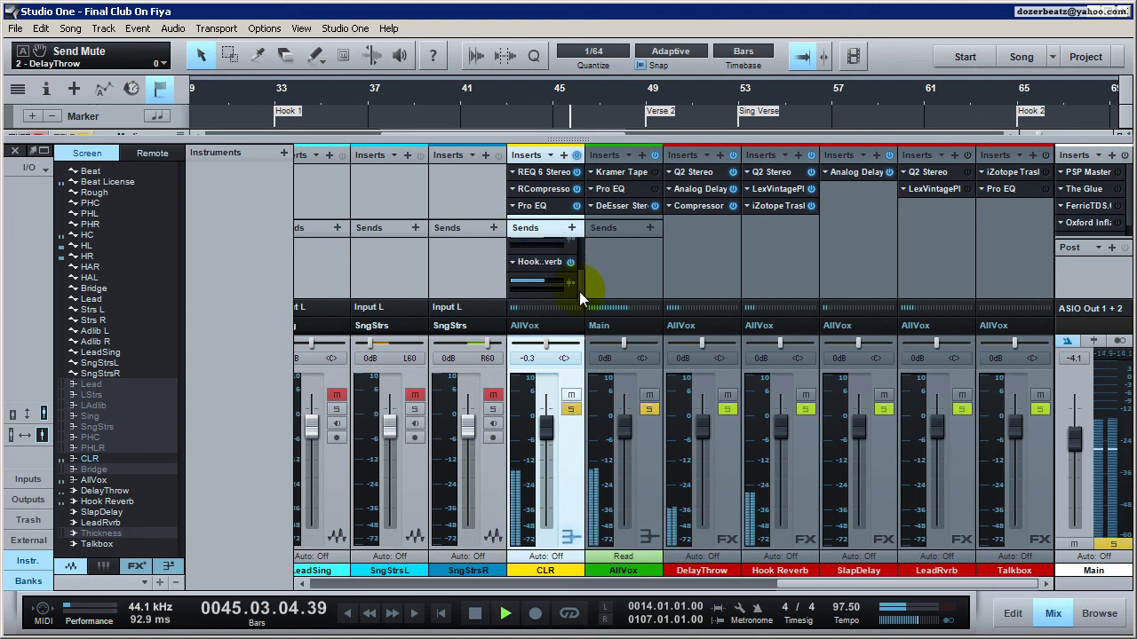
Step: Set the CLR bus's Hook Reverb send to -7.4 dB while auditioning the hook, and select the Talkbox effects channel
mouse_move(544, 279)
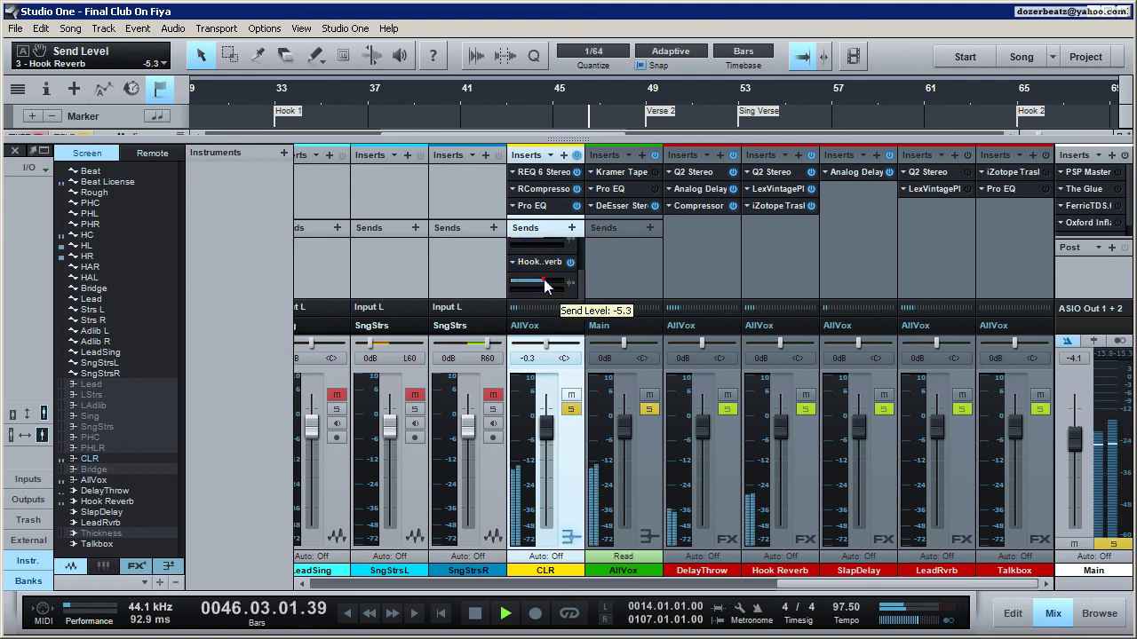
left_click_drag(544, 279, 541, 279)
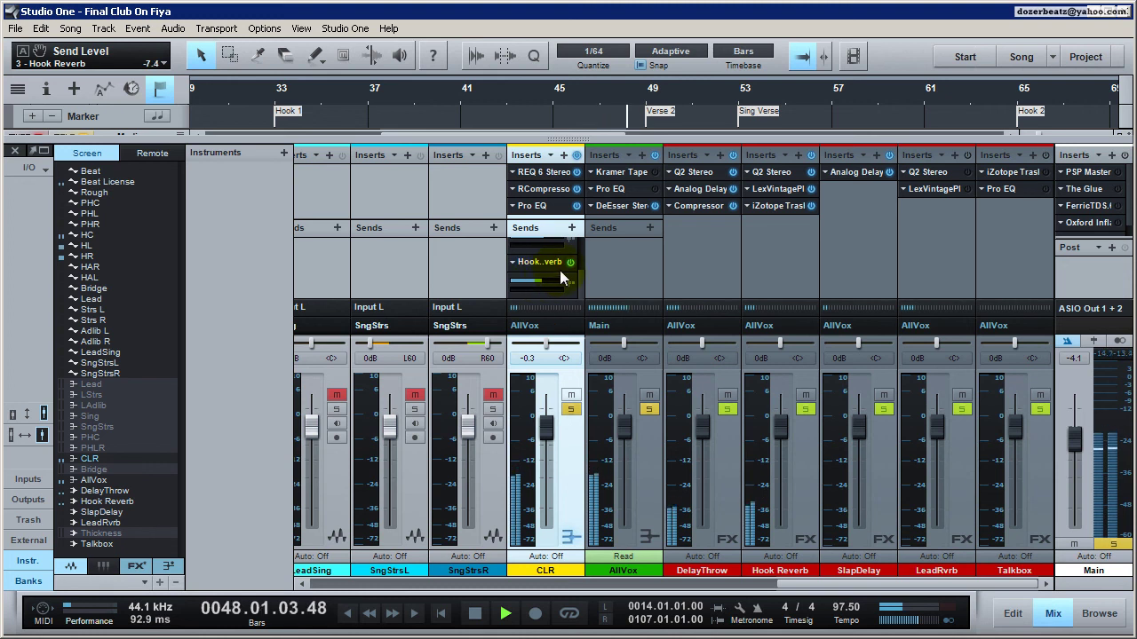
mouse_move(544, 279)
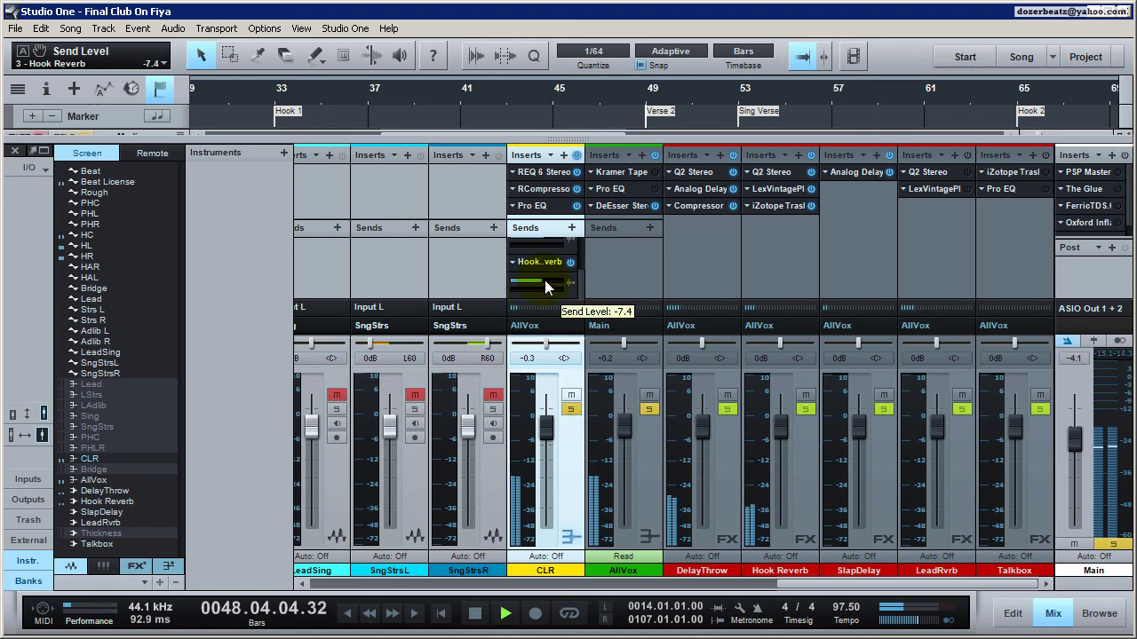
key("space")
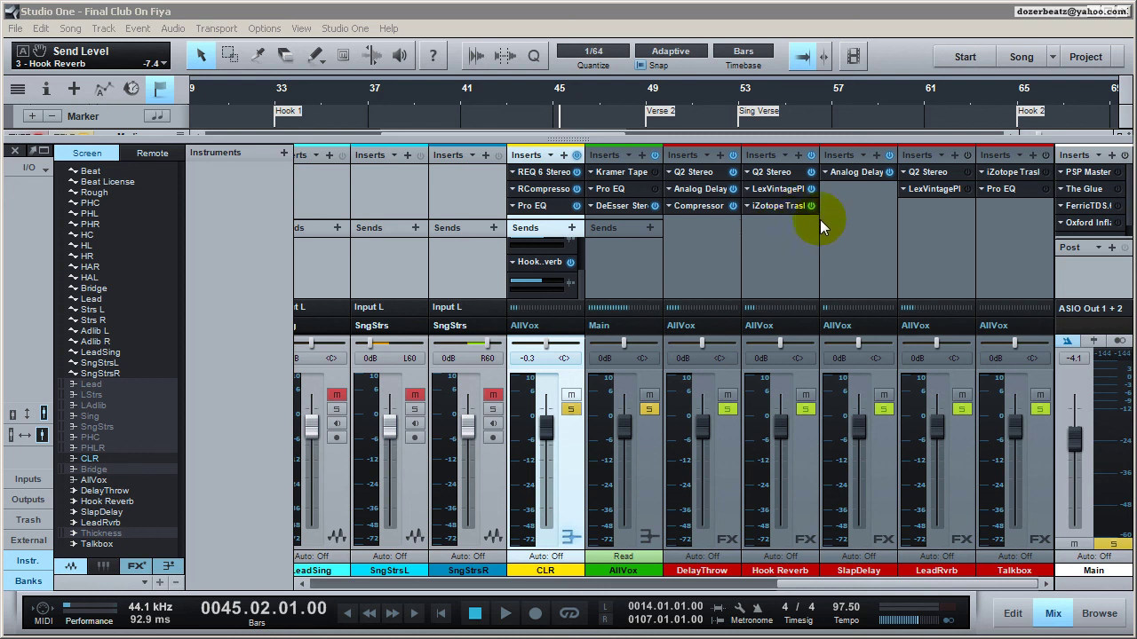
left_click(1001, 225)
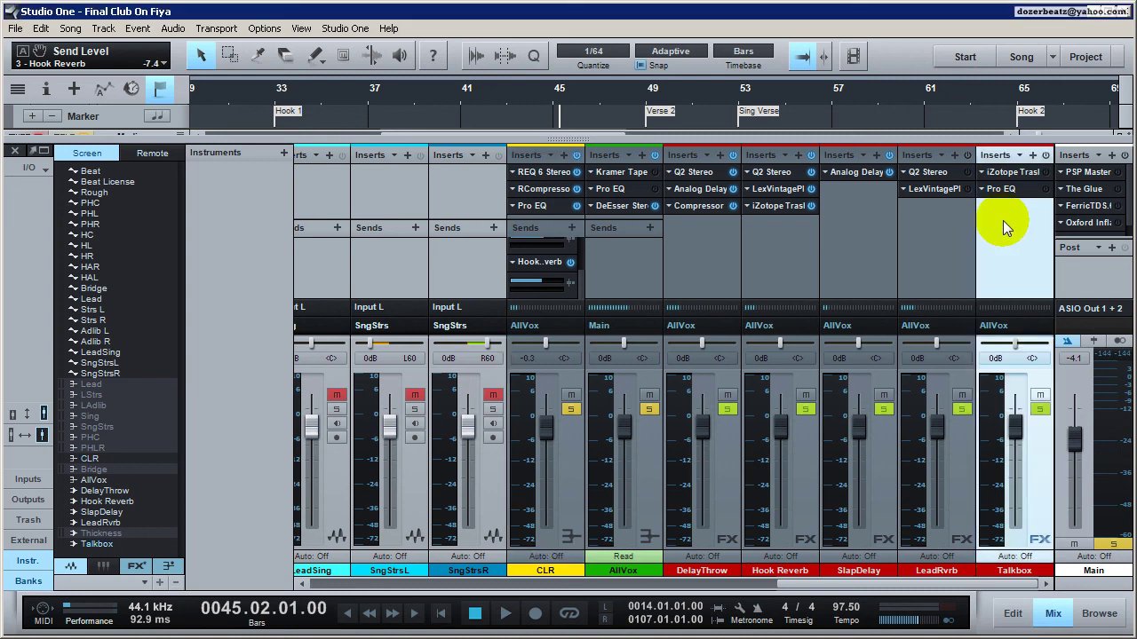